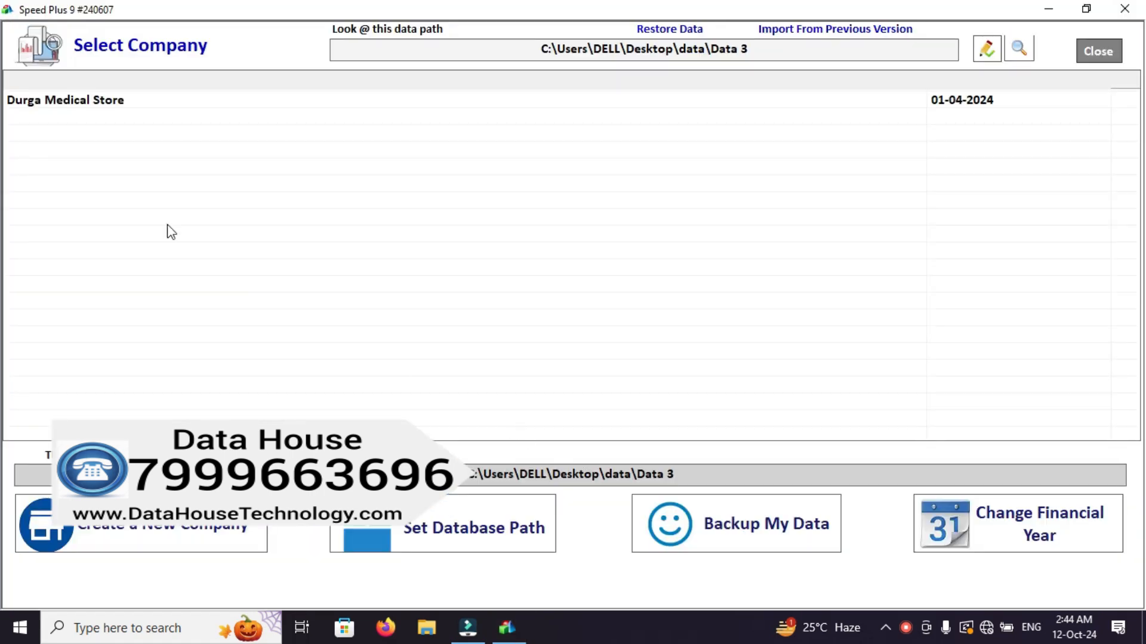
View the new-company form and the database path settings, closing each without changes.
{"action": "left_click", "coordinate": [70, 106]}
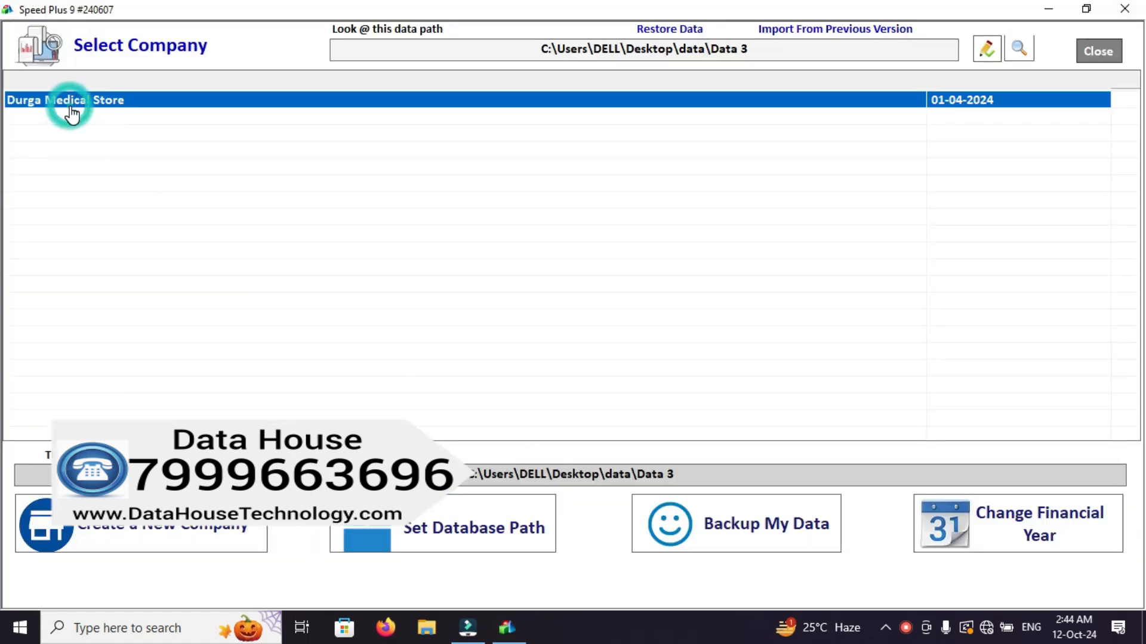
{"action": "left_click", "coordinate": [201, 528]}
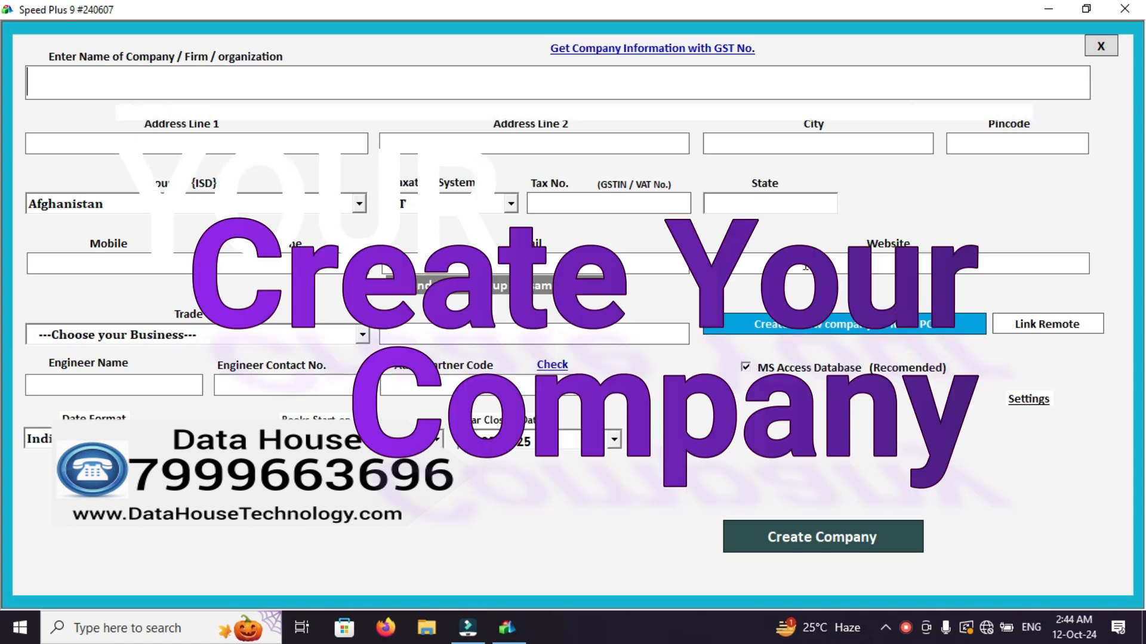
{"action": "left_click", "coordinate": [1098, 48]}
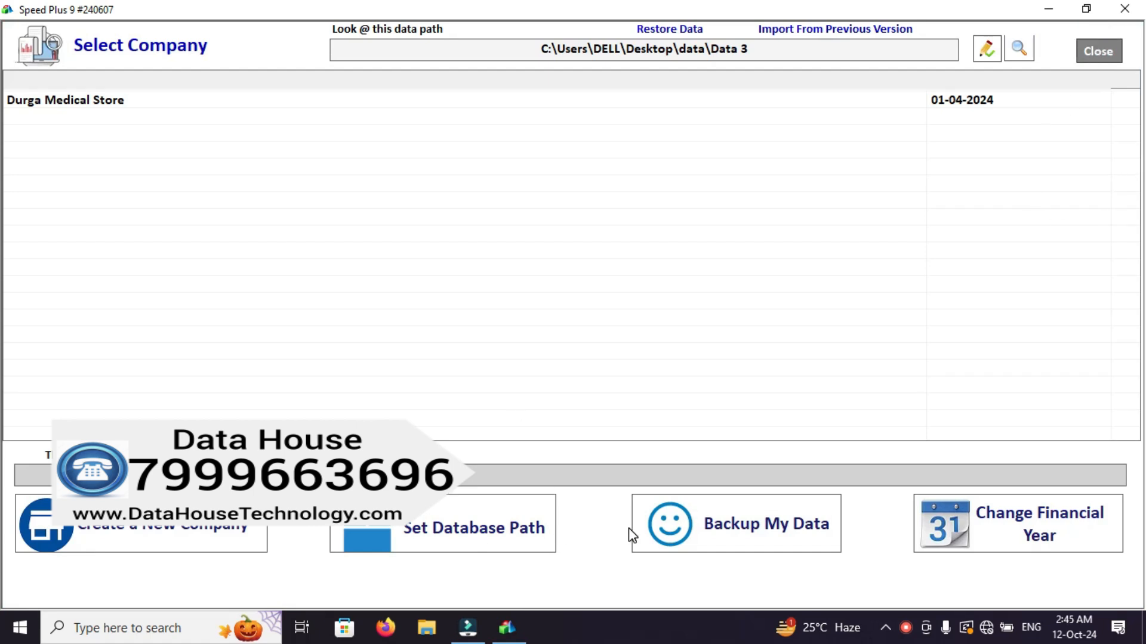
{"action": "left_click", "coordinate": [490, 531]}
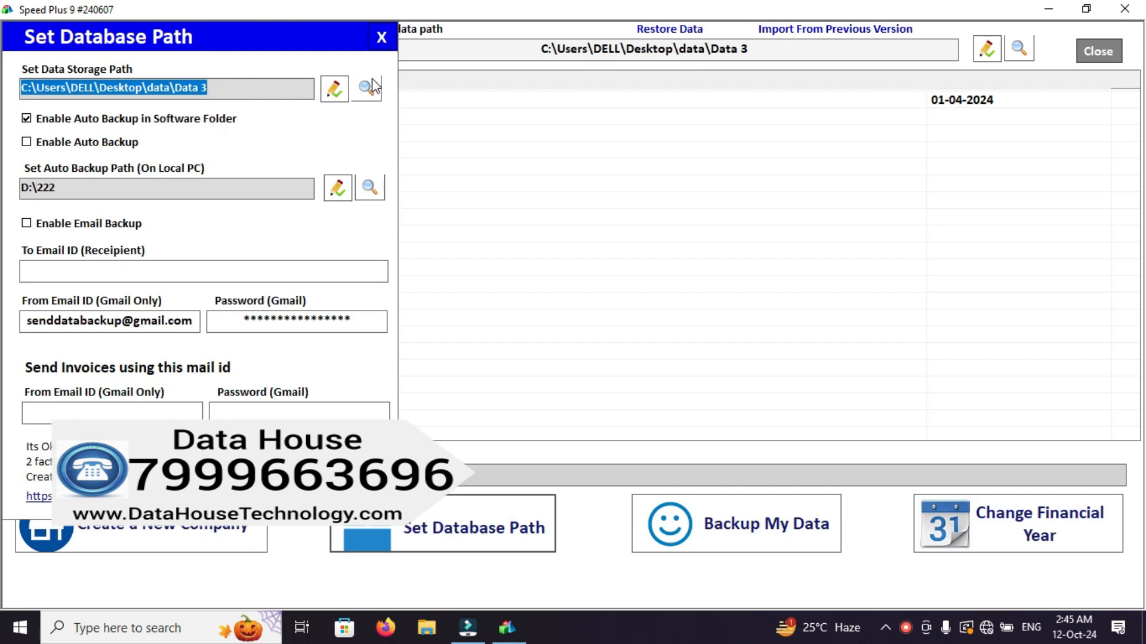
{"action": "left_click", "coordinate": [380, 37]}
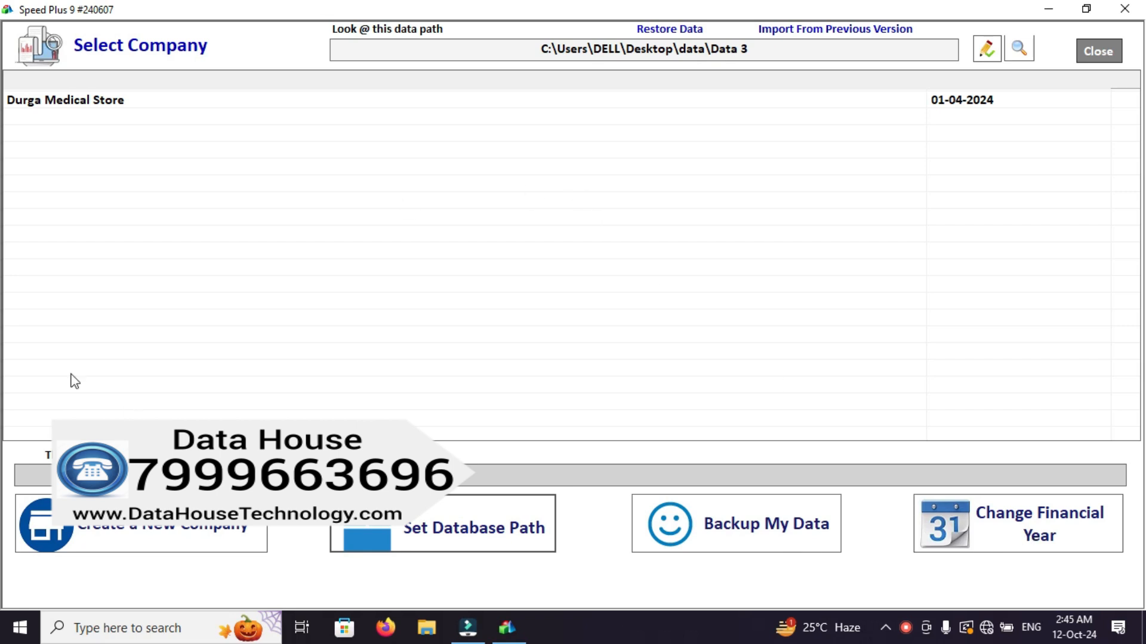
Open the Durga Medical Store company and log in with the user name and account password.
{"action": "left_click", "coordinate": [84, 102]}
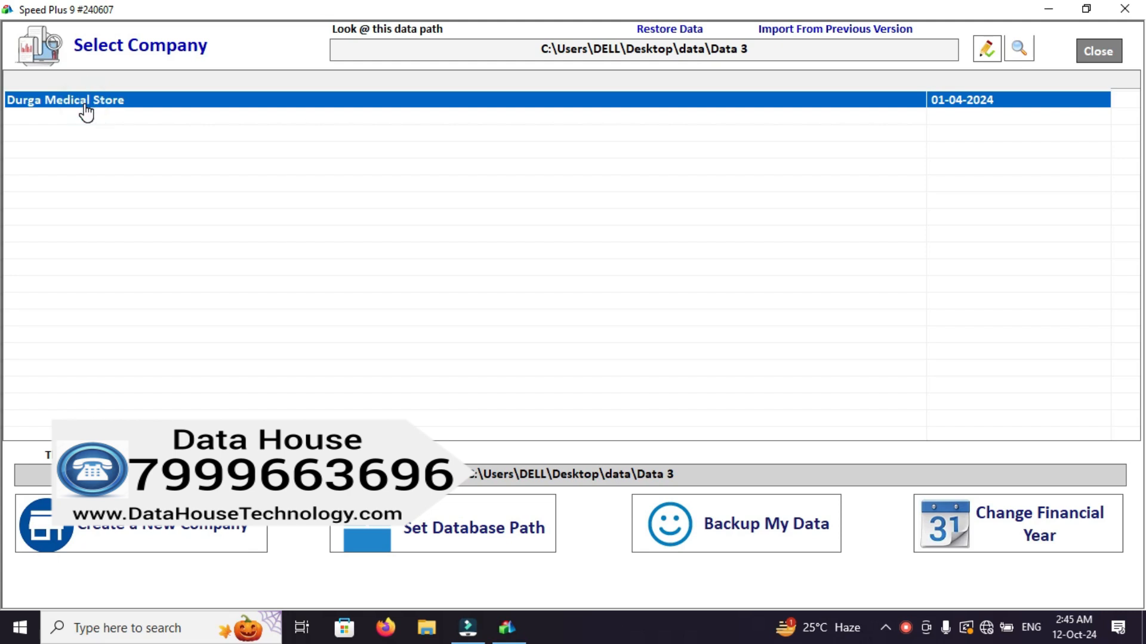
{"action": "double_click", "coordinate": [86, 106]}
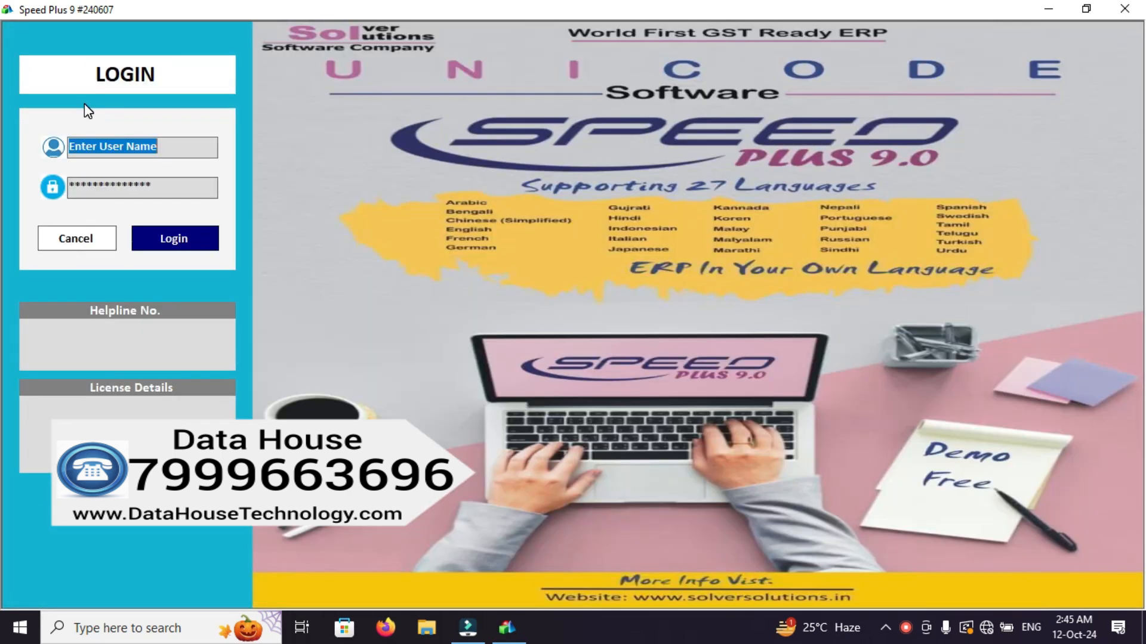
{"action": "type", "text": "1"}
{"action": "key", "text": "Tab"}
{"action": "type", "text": "1"}
{"action": "key", "text": "Tab"}
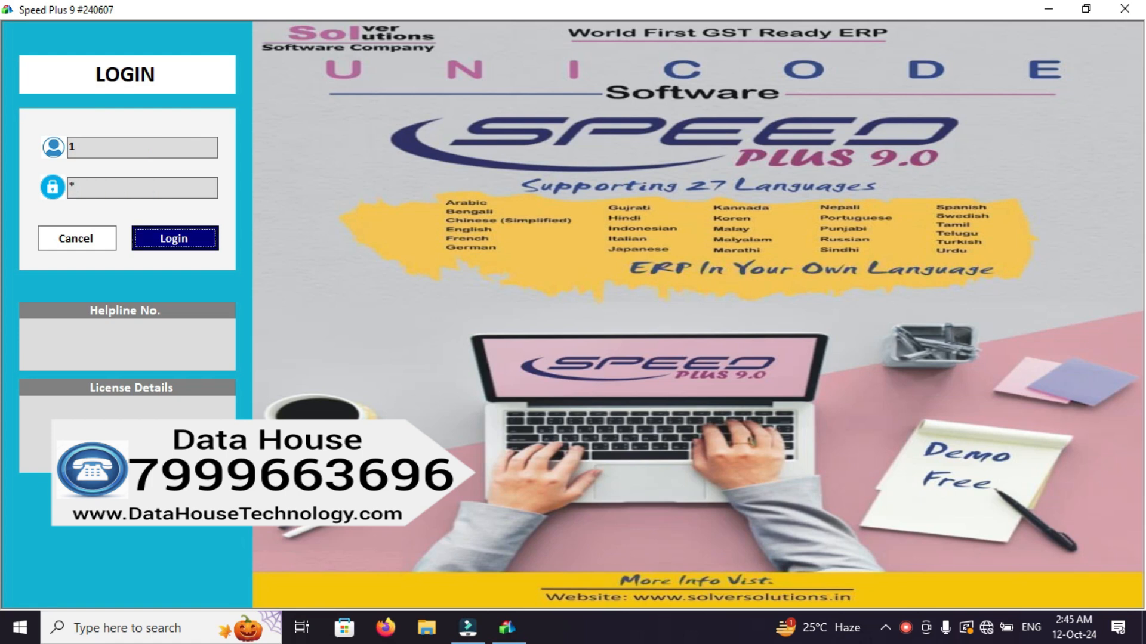
{"action": "key", "text": "Return"}
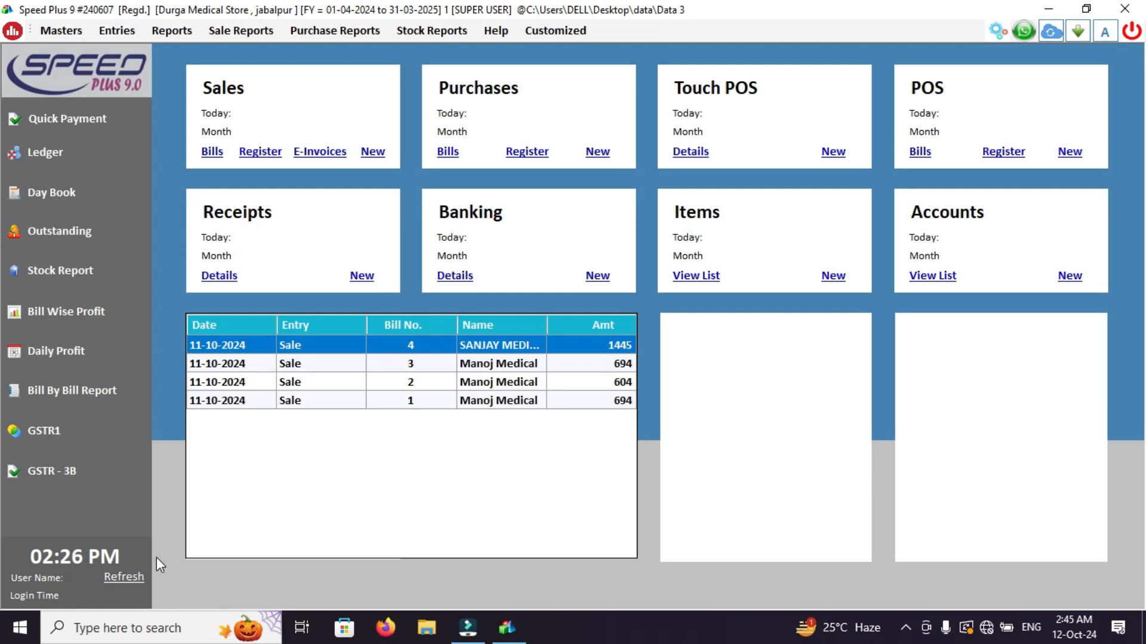
Refresh the dashboard figures and open a blank new-item form.
{"action": "left_click", "coordinate": [132, 573]}
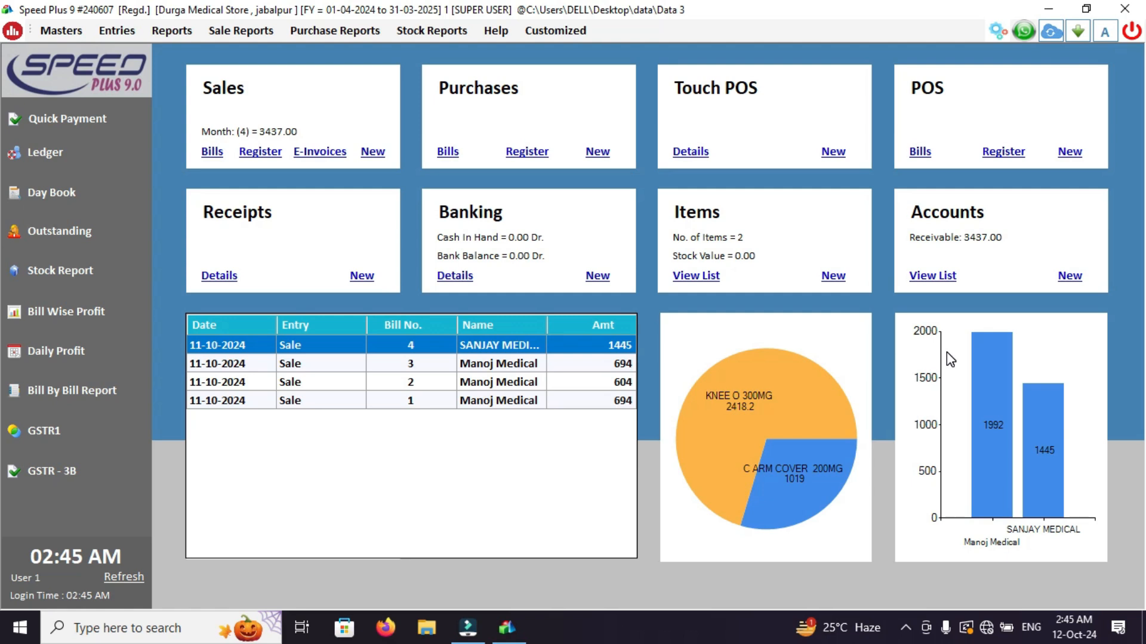
{"action": "key", "text": "XF86AudioRaiseVolume"}
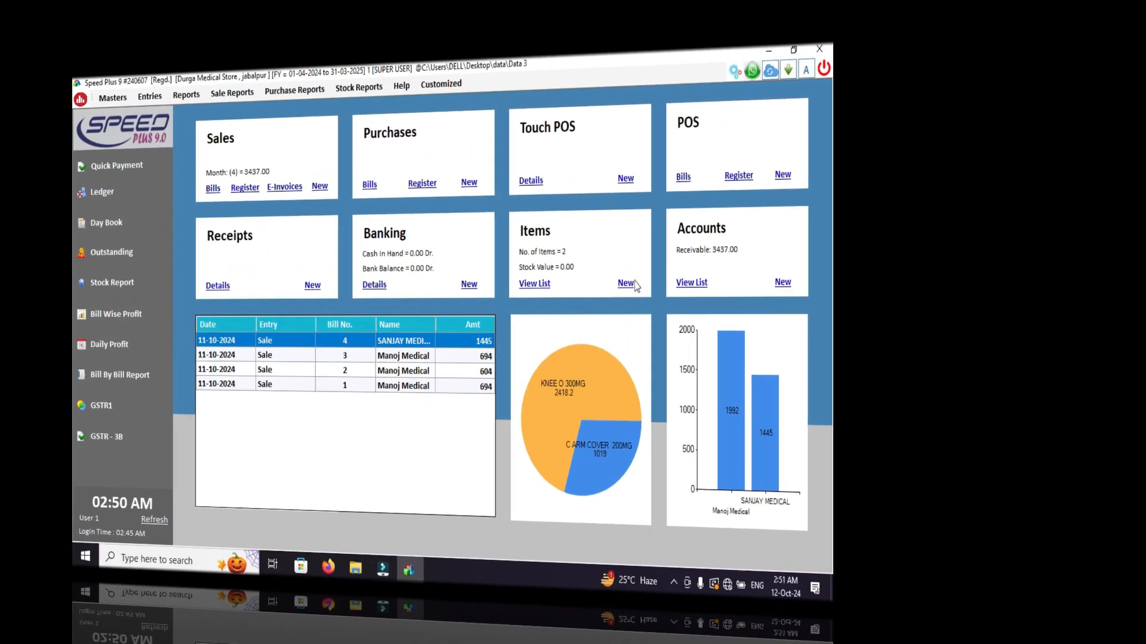
{"action": "left_click", "coordinate": [626, 283]}
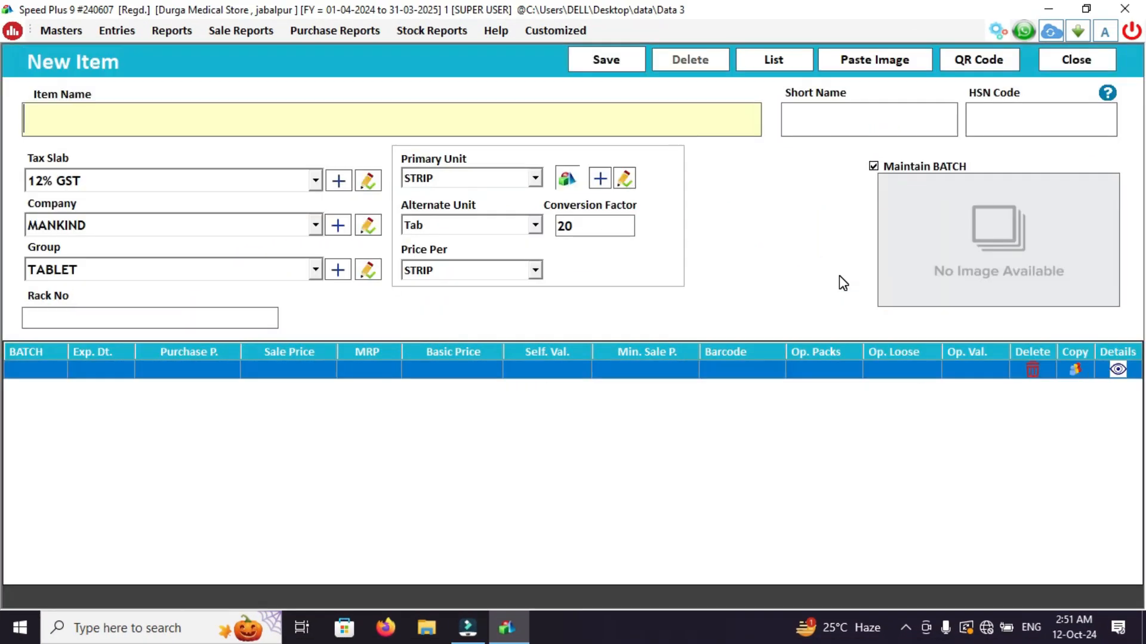
Name the new item AC LOG 100 MG 1X10 TAB and leave the name field.
{"action": "left_click", "coordinate": [209, 122]}
{"action": "type", "text": "A"}
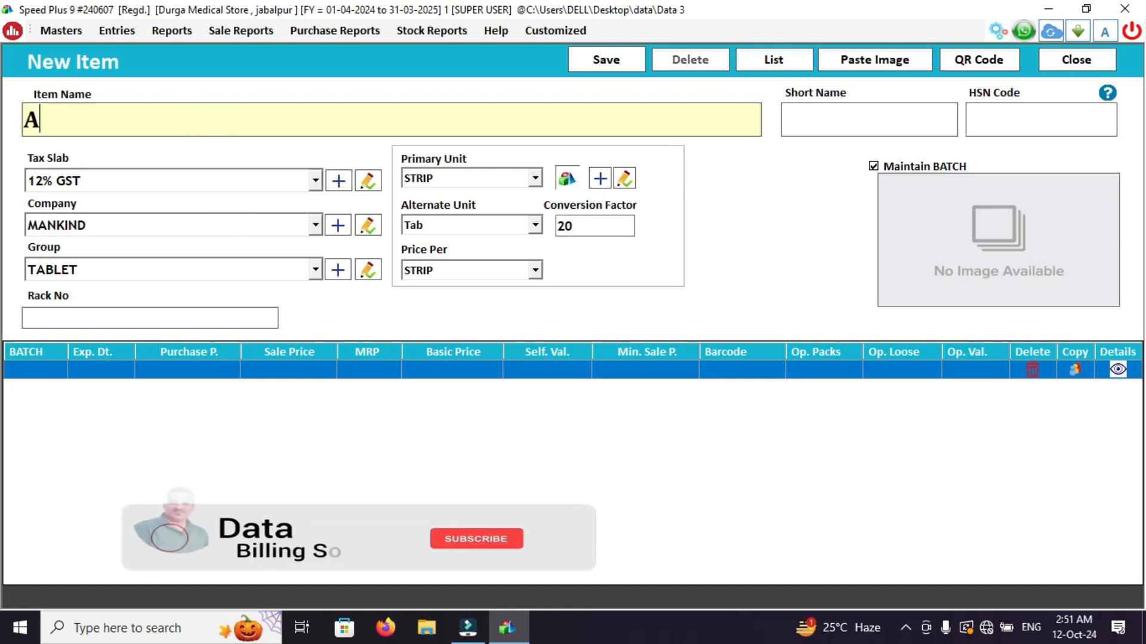
{"action": "type", "text": "C log"}
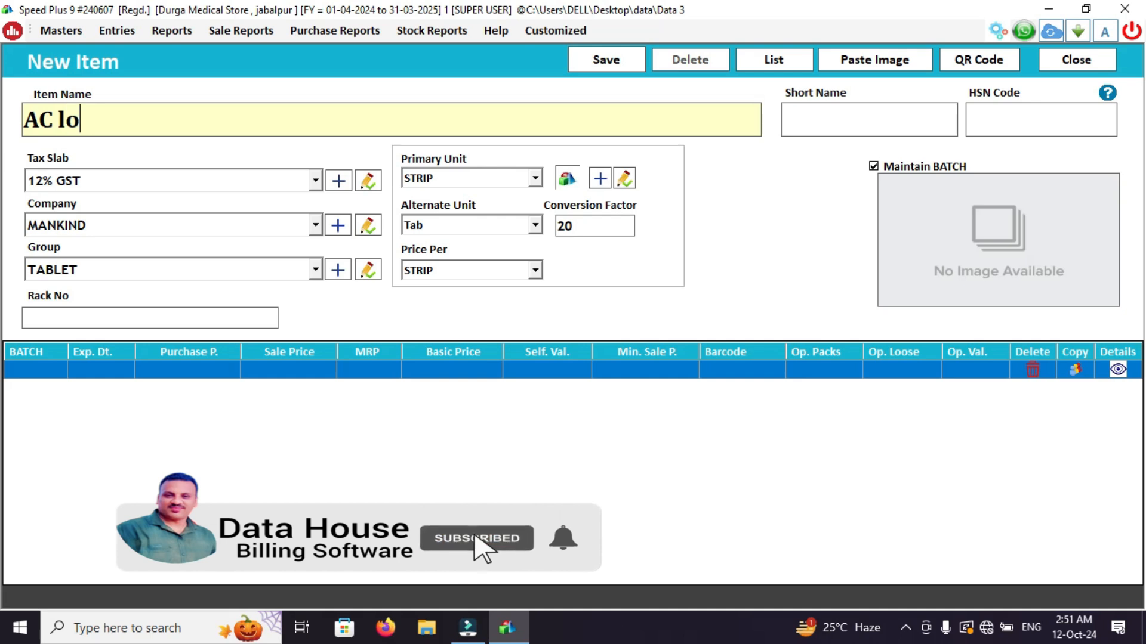
{"action": "key", "text": "BackSpace"}
{"action": "key", "text": "BackSpace"}
{"action": "key", "text": "BackSpace"}
{"action": "key", "text": "BackSpace"}
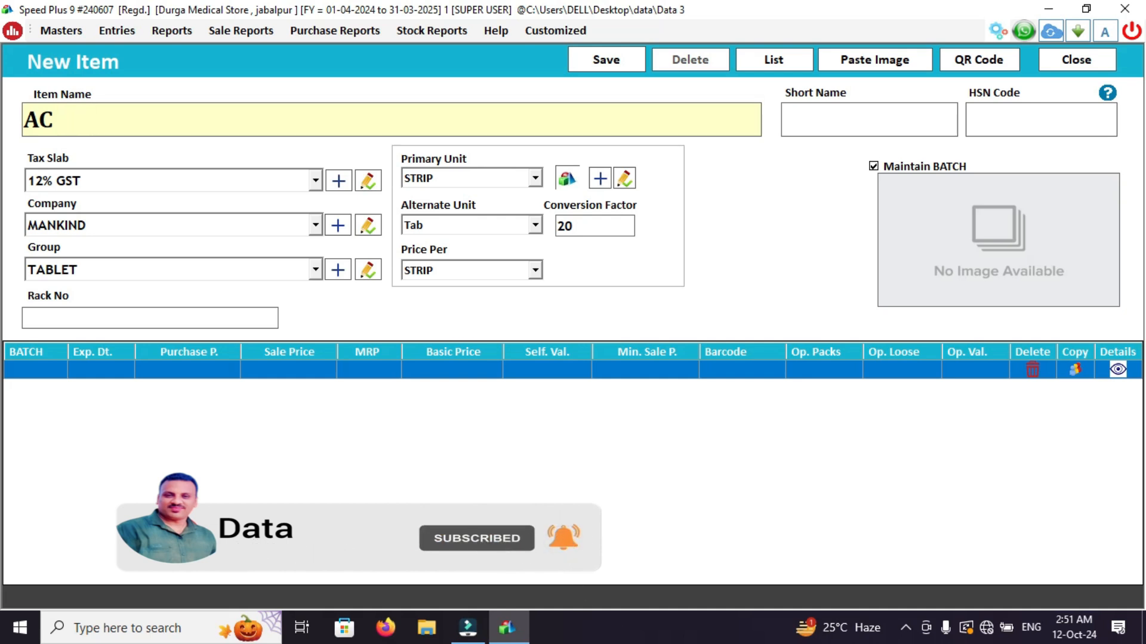
{"action": "type", "text": "LOG"}
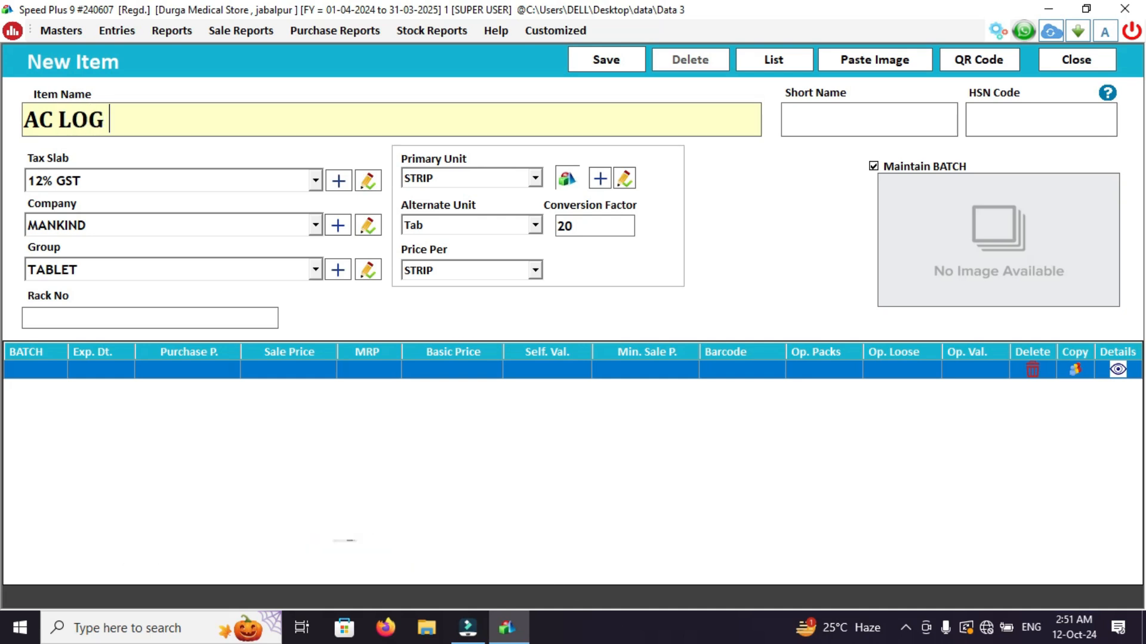
{"action": "type", "text": " 10"}
{"action": "key", "text": "BackSpace"}
{"action": "key", "text": "BackSpace"}
{"action": "type", "text": "100 "}
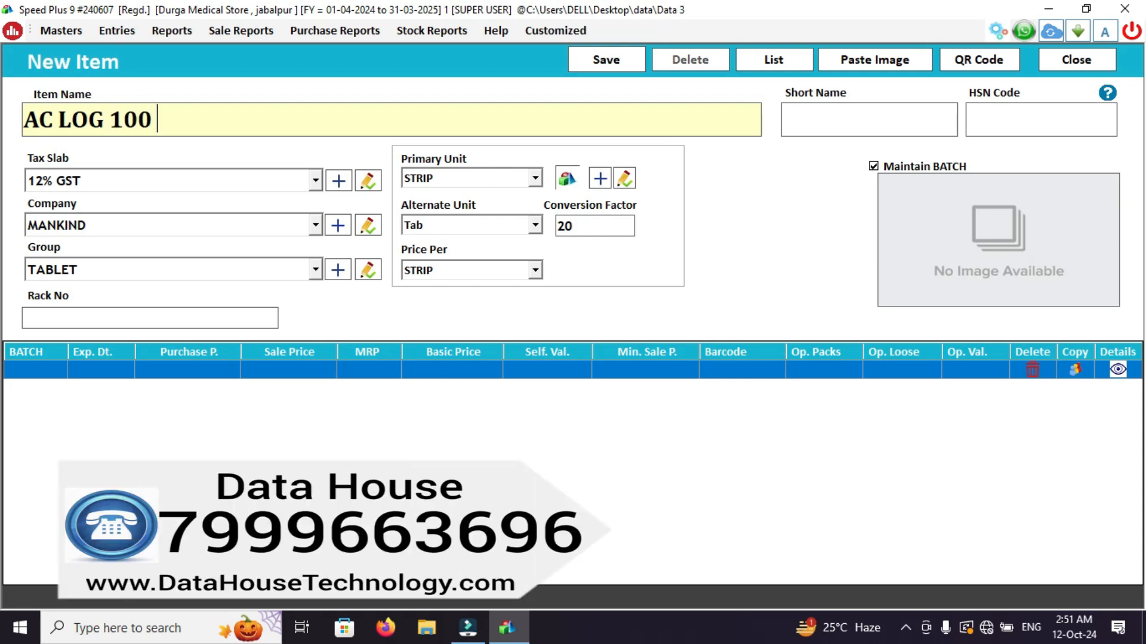
{"action": "type", "text": "MG 1X10 TAB"}
{"action": "key", "text": "Return"}
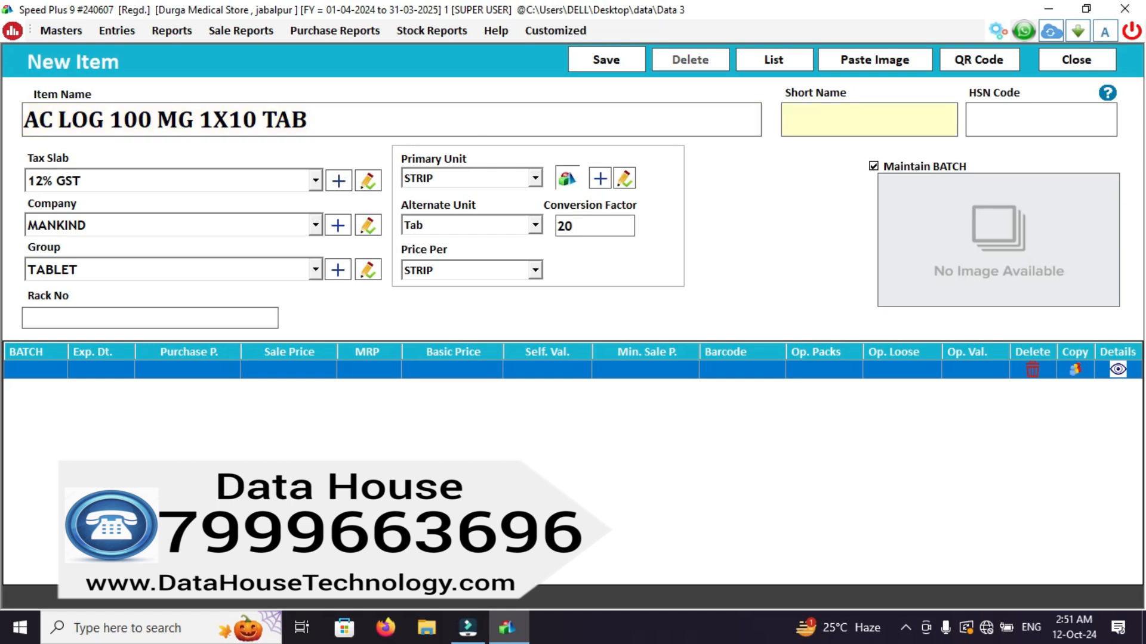
Leave the short name empty, set the HSN code to 6654 and accept the 12% GST tax slab.
{"action": "type", "text": "665"}
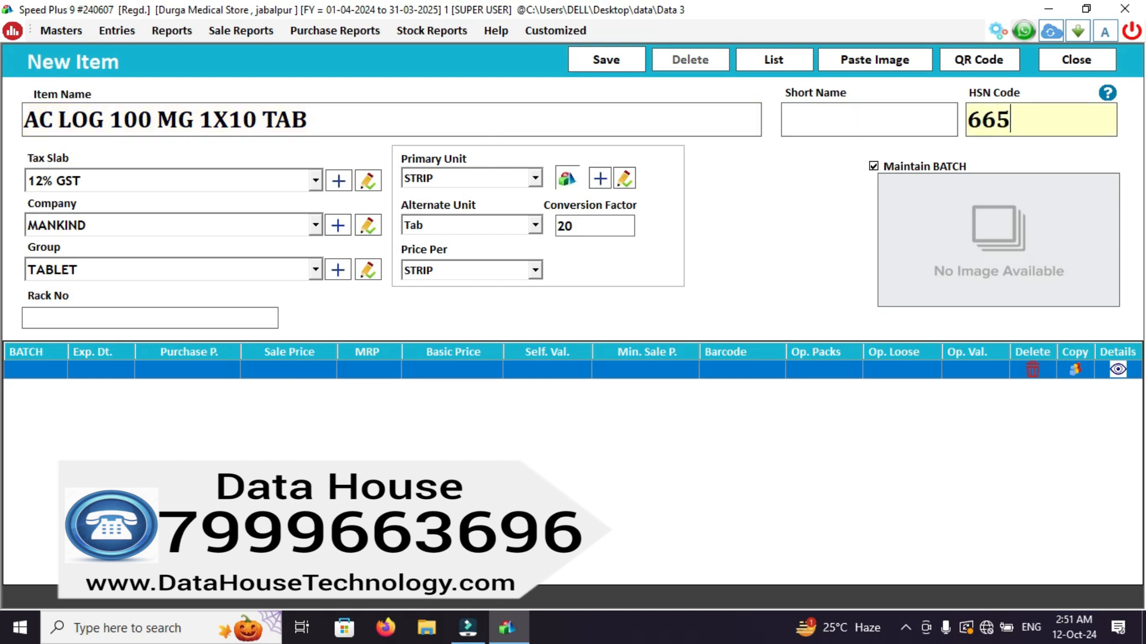
{"action": "type", "text": "4"}
{"action": "key", "text": "Return"}
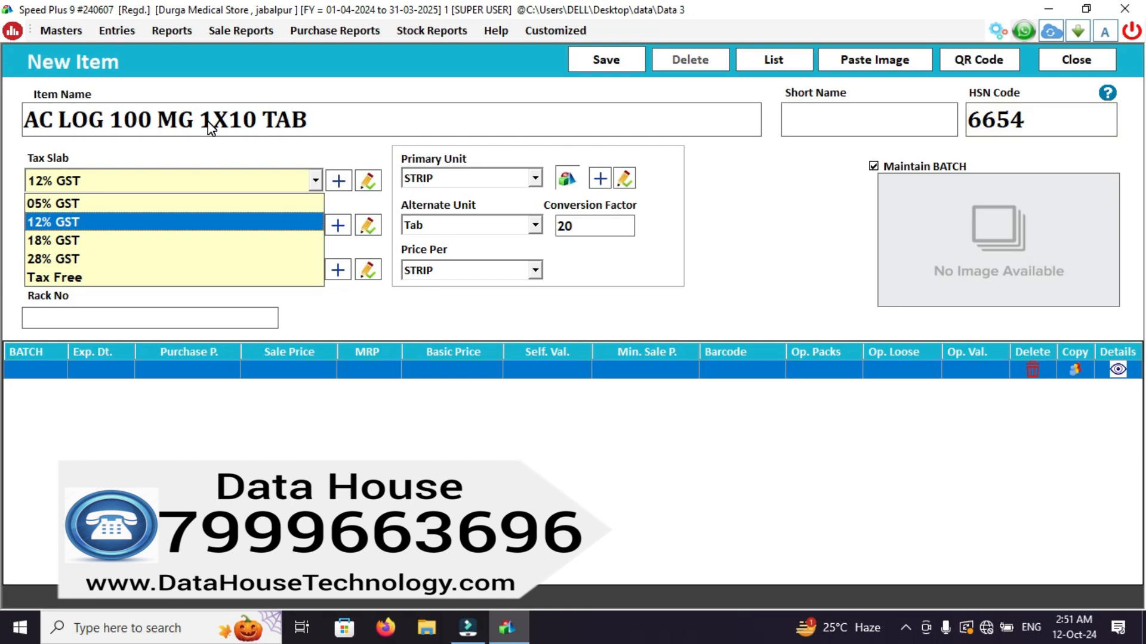
{"action": "key", "text": "Return"}
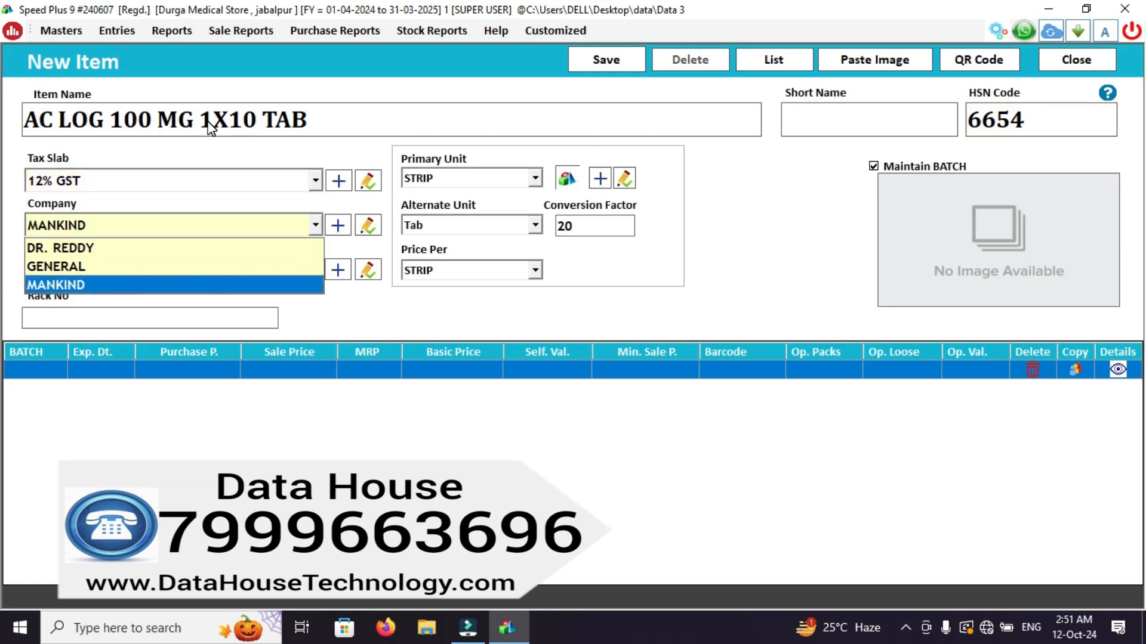
{"action": "key", "text": "Up"}
{"action": "key", "text": "Up"}
{"action": "key", "text": "Down"}
{"action": "key", "text": "Up"}
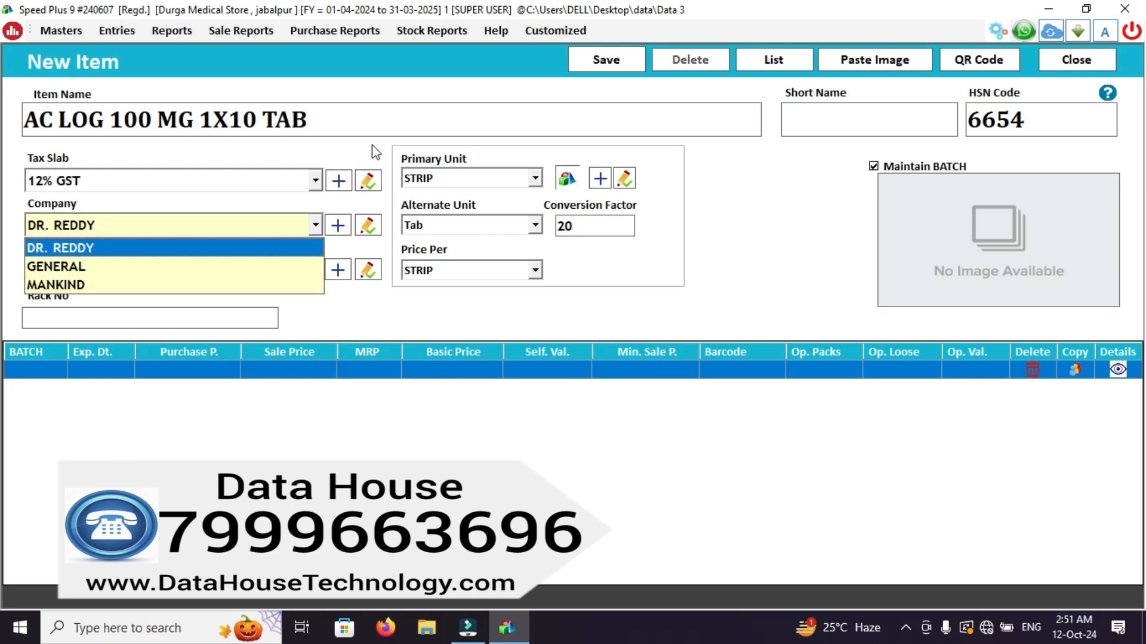
Create a new item company named SHIPLA and assign it to the item.
{"action": "left_click", "coordinate": [338, 225]}
{"action": "left_click", "coordinate": [487, 231]}
{"action": "type", "text": "SHIPLA"}
{"action": "key", "text": "Tab"}
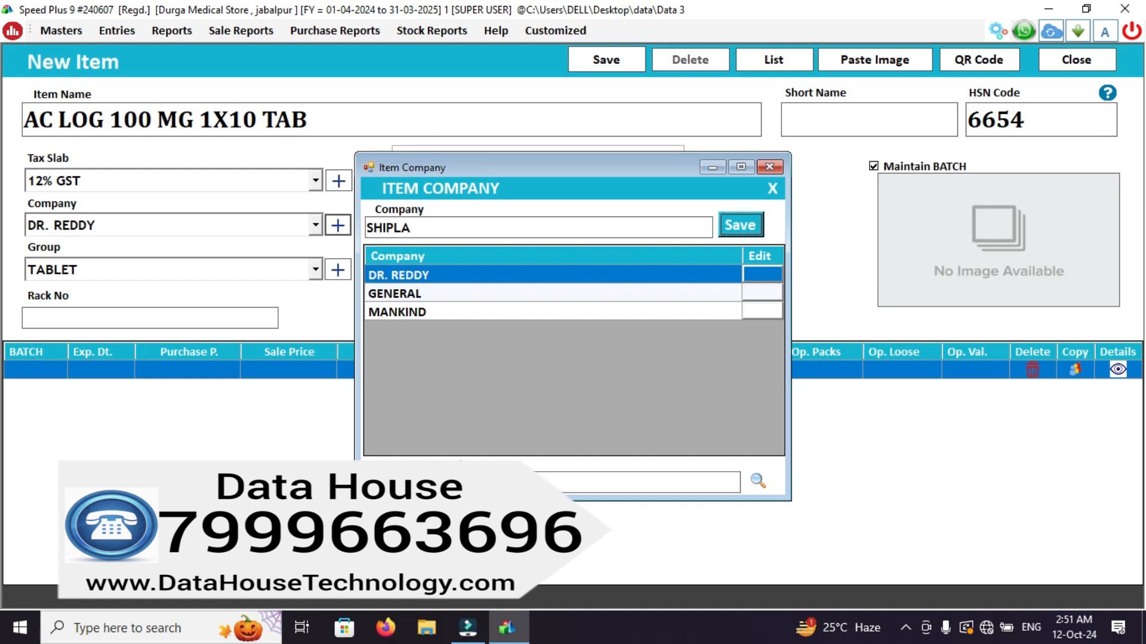
{"action": "key", "text": "Return"}
{"action": "key", "text": "Return"}
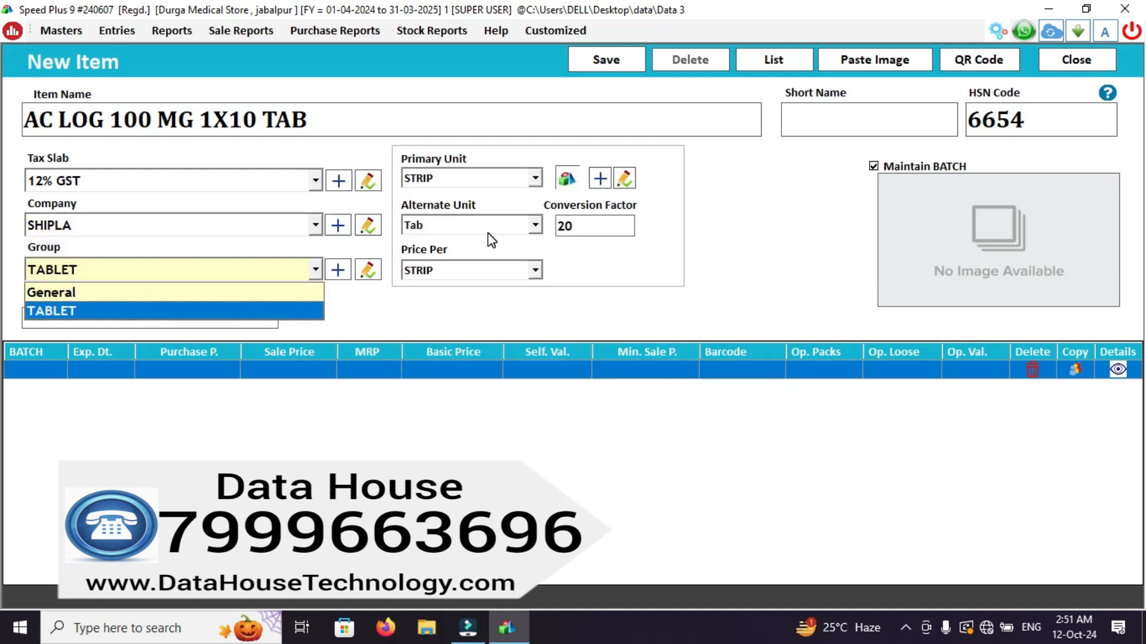
Accept TABLET as the item group and set the rack number to T1.
{"action": "key", "text": "F3"}
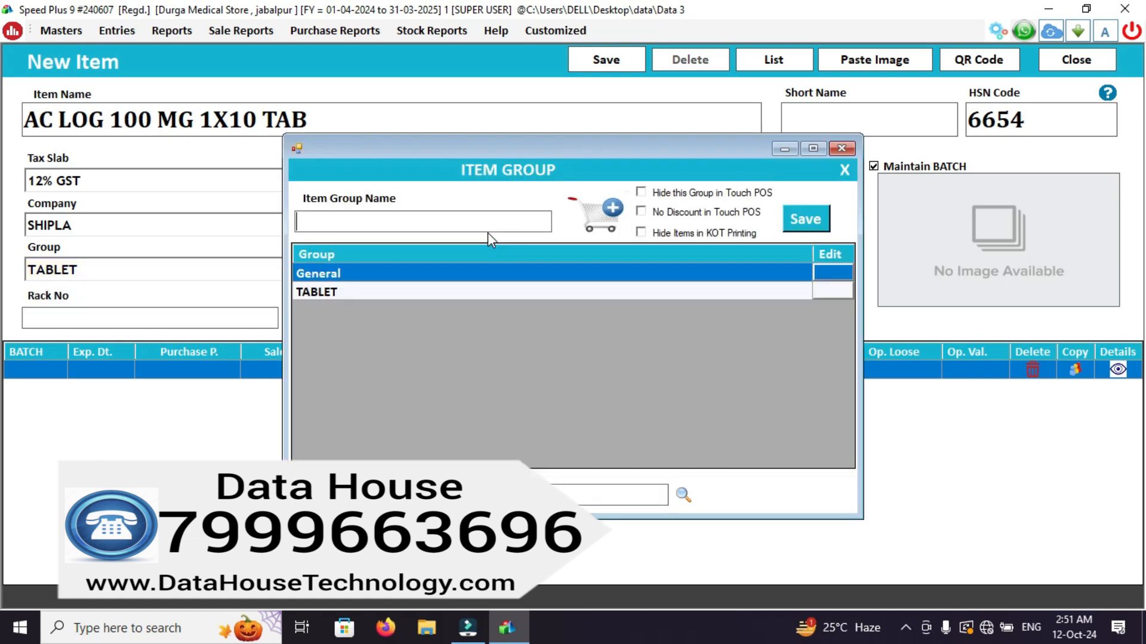
{"action": "key", "text": "Escape"}
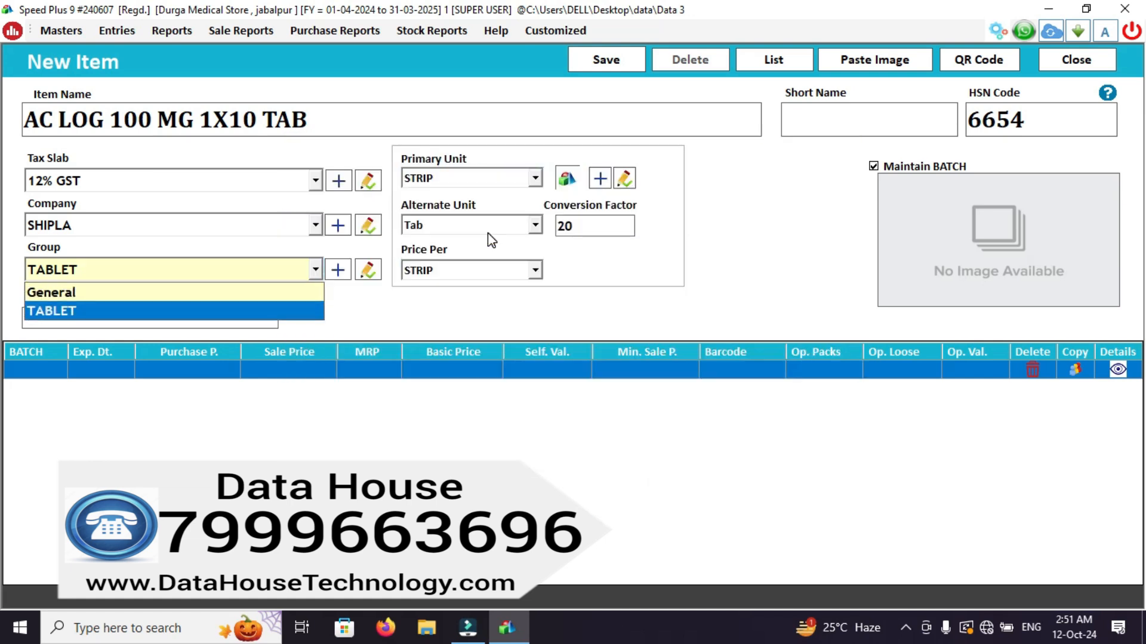
{"action": "key", "text": "Return"}
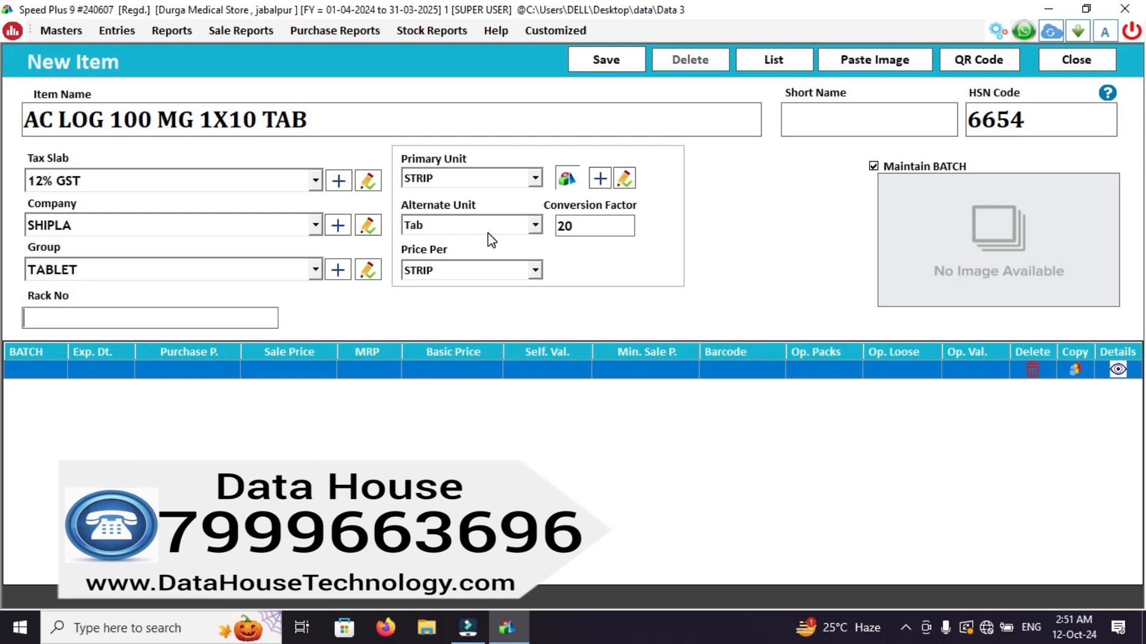
{"action": "type", "text": "T"}
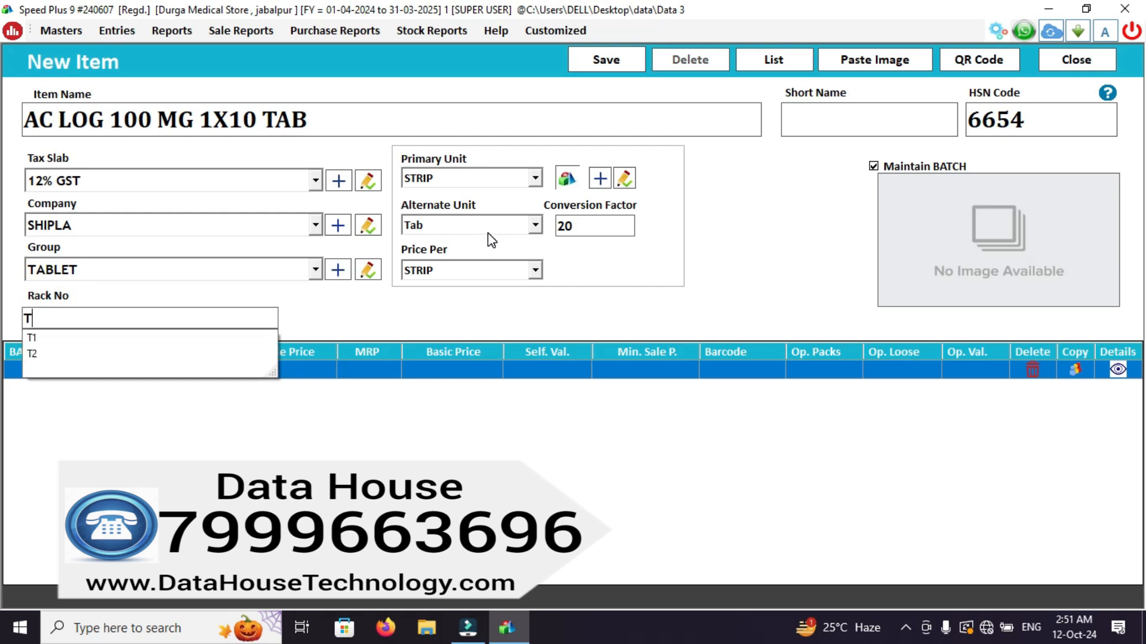
{"action": "type", "text": "1"}
{"action": "key", "text": "Return"}
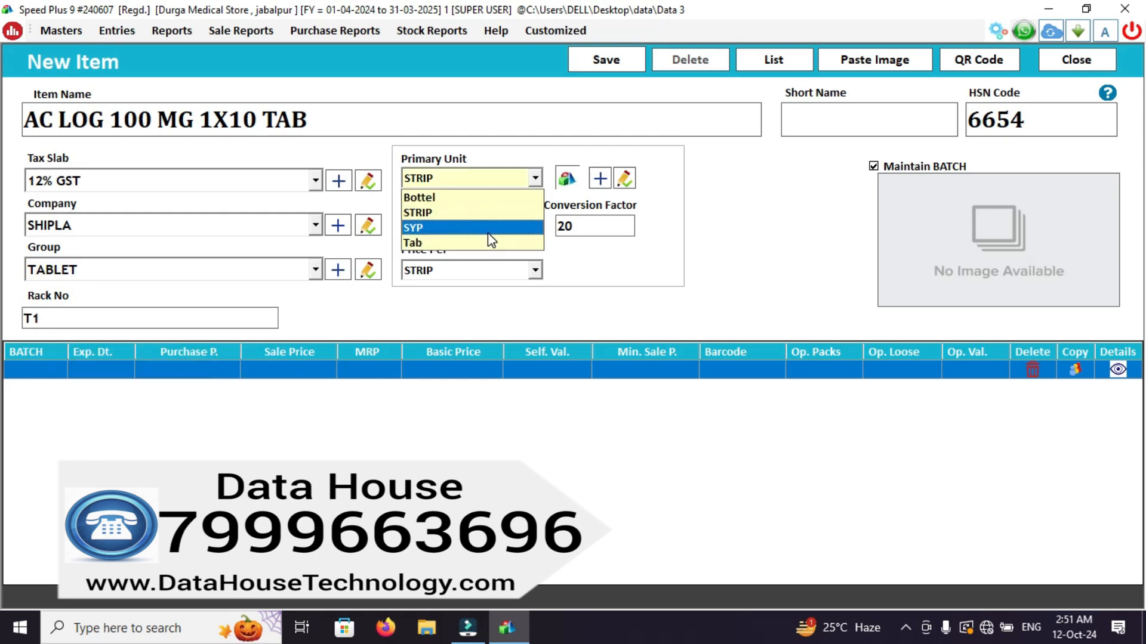
Set the primary unit to STRIP, alternate unit to Tab, conversion factor to 10 and the price per STRIP.
{"action": "key", "text": "Up"}
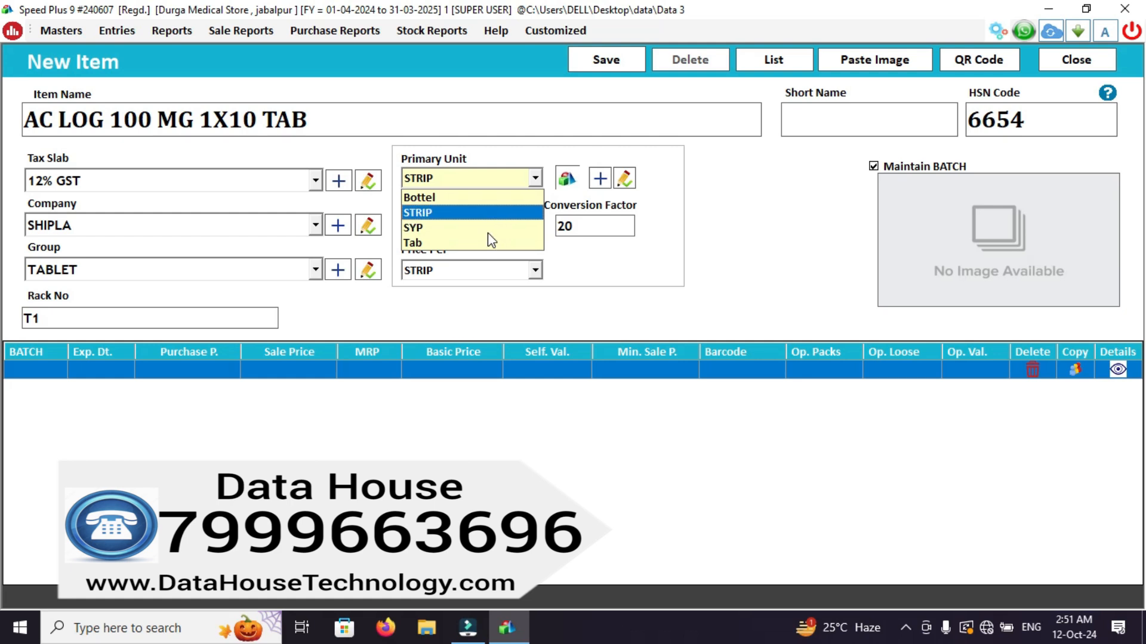
{"action": "key", "text": "Return"}
{"action": "key", "text": "Return"}
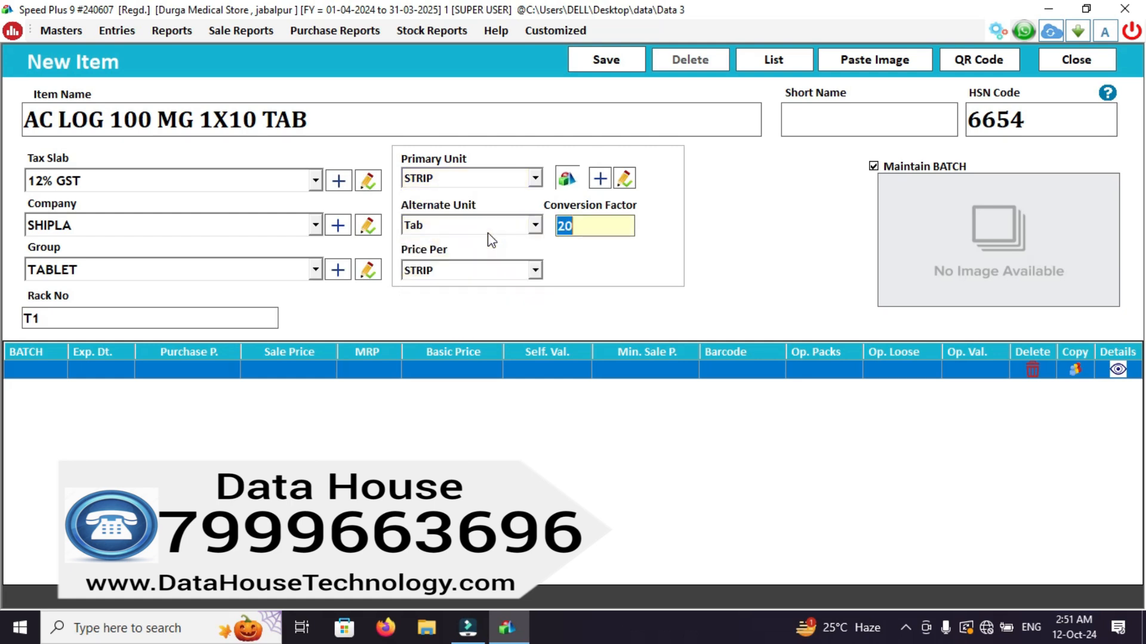
{"action": "type", "text": "10"}
{"action": "key", "text": "Return"}
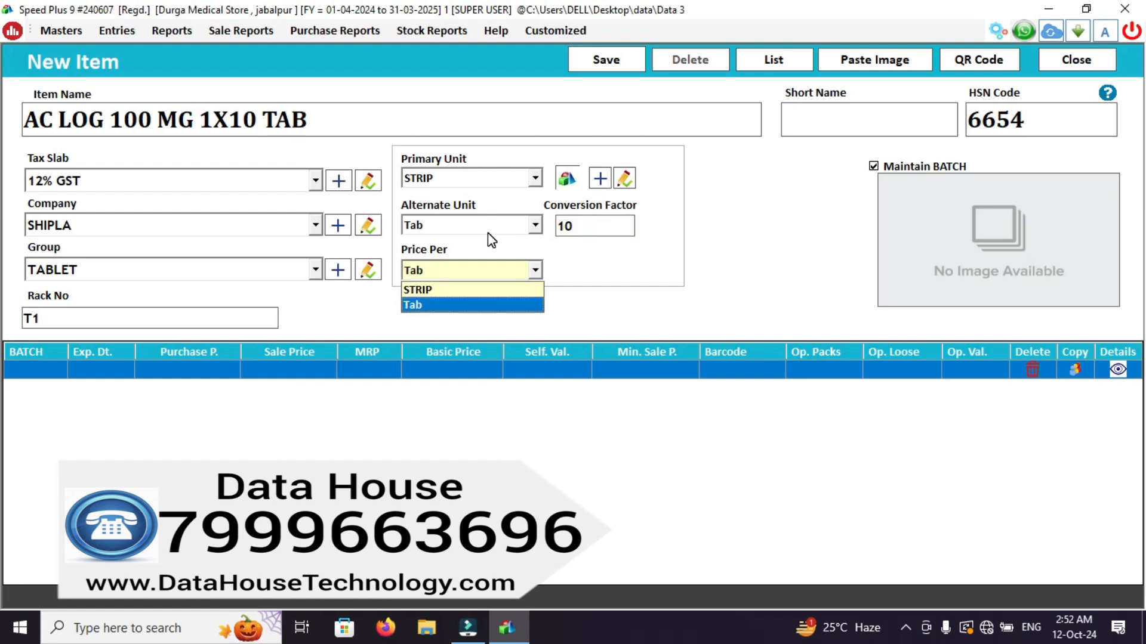
{"action": "key", "text": "Return"}
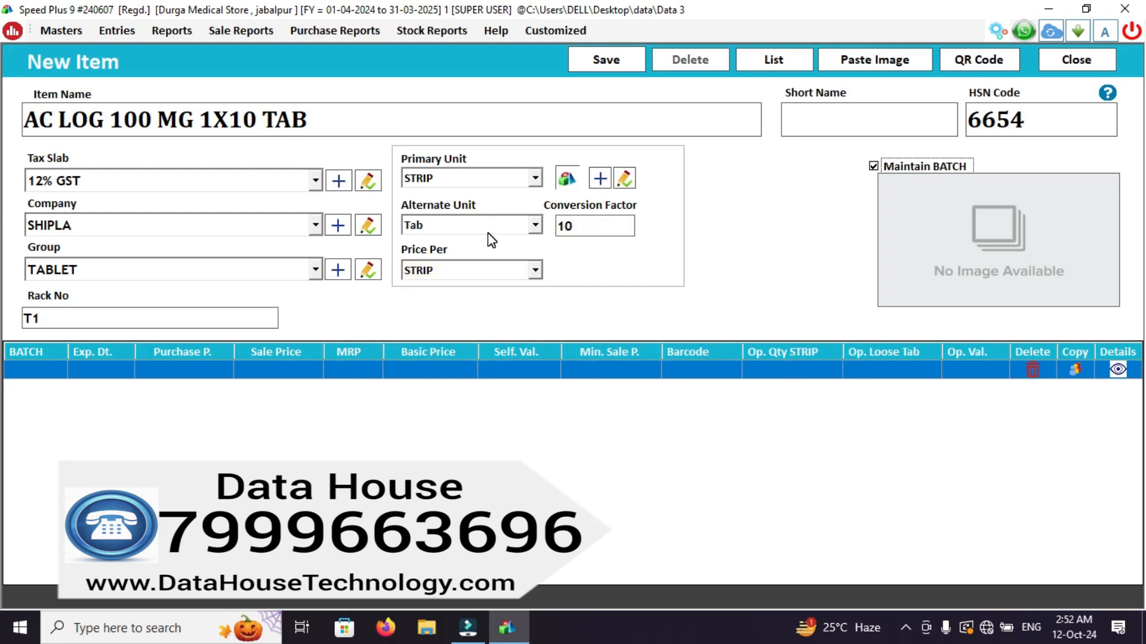
{"action": "left_click", "coordinate": [592, 229]}
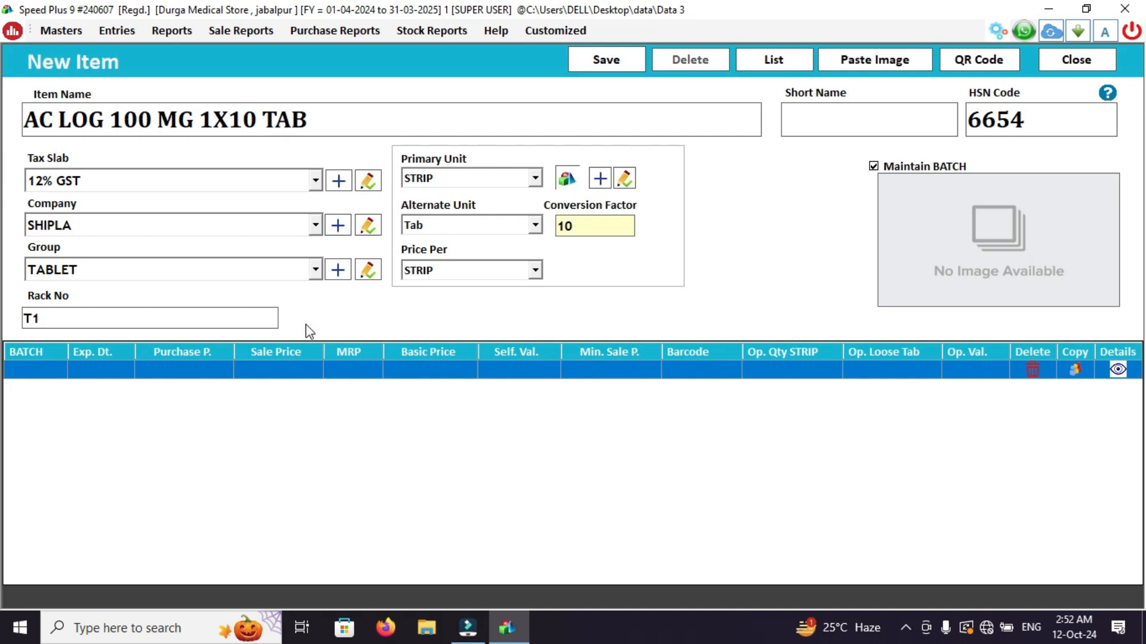
Add a batch numbered 23-RRT with expiry date 12-2027 to the item's batch table.
{"action": "left_click", "coordinate": [24, 371]}
{"action": "type", "text": "2"}
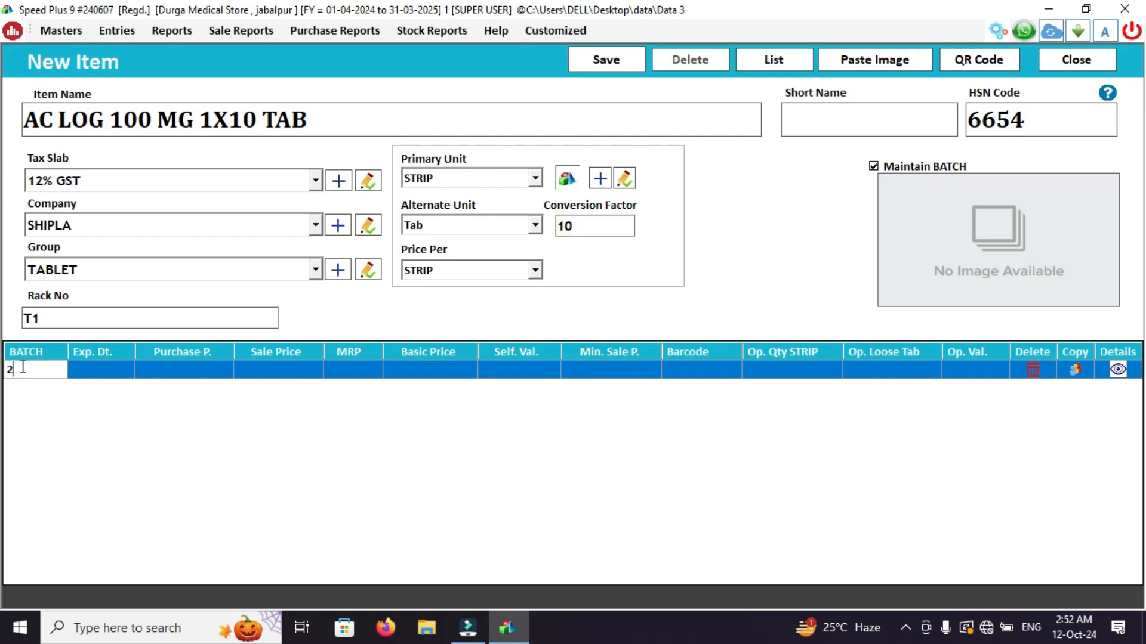
{"action": "type", "text": "3-RRT"}
{"action": "key", "text": "Return"}
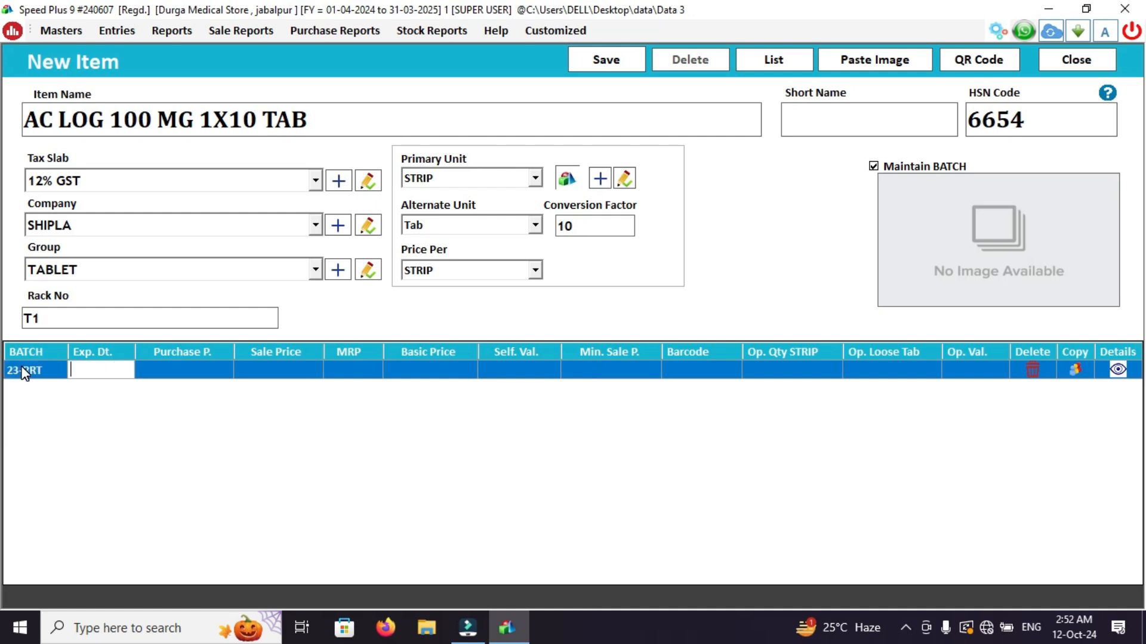
{"action": "type", "text": "12-2027"}
{"action": "key", "text": "Return"}
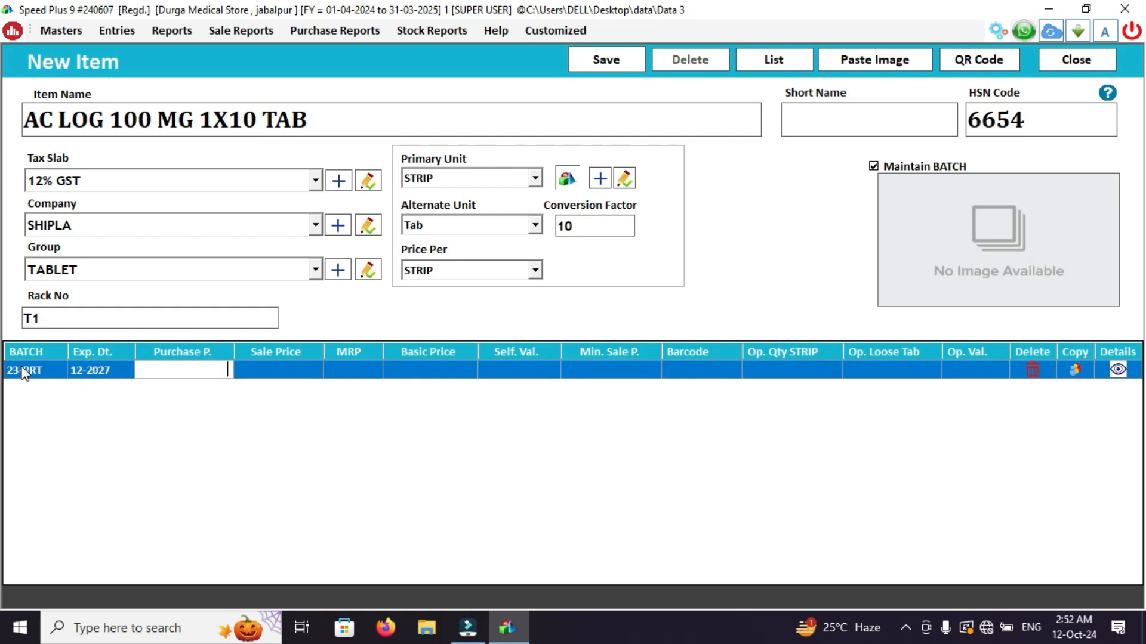
Set batch 23-RRT's purchase price to 50, sale price to 80 and MRP to 100, leaving its remaining fields without entries.
{"action": "type", "text": "50"}
{"action": "key", "text": "Return"}
{"action": "type", "text": "80"}
{"action": "key", "text": "Return"}
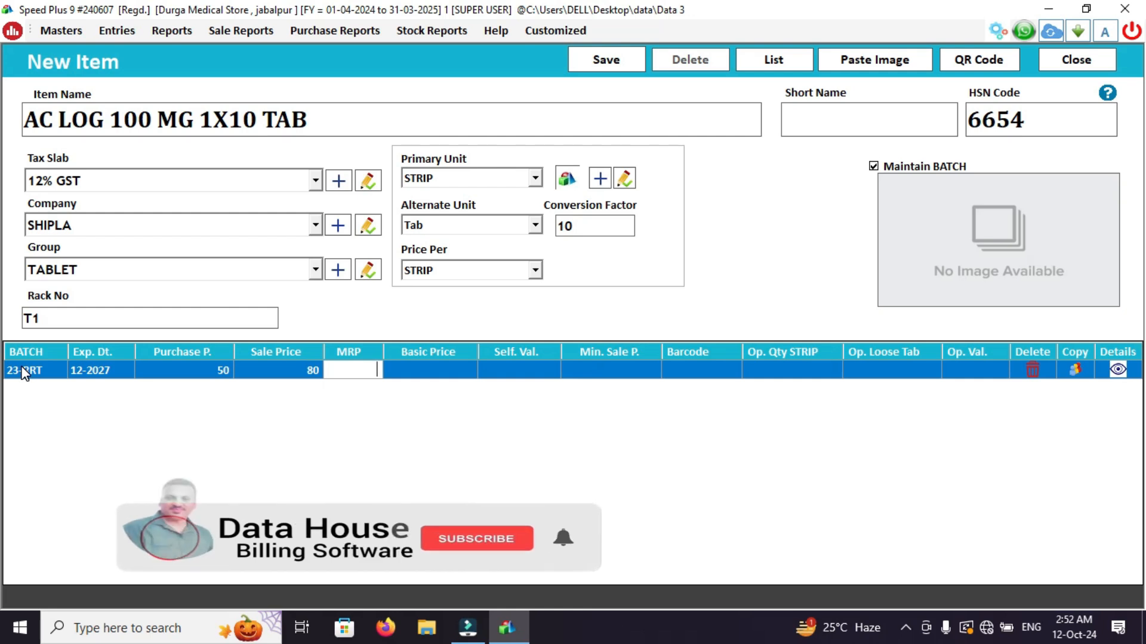
{"action": "type", "text": "100"}
{"action": "key", "text": "Return"}
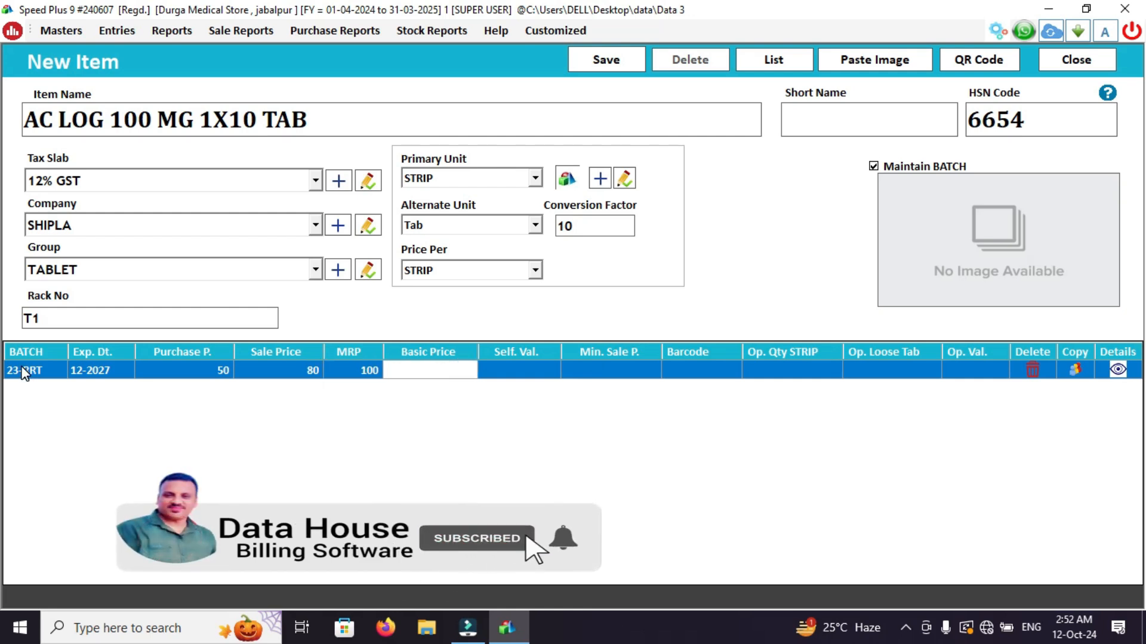
{"action": "key", "text": "Return"}
{"action": "key", "text": "Return"}
{"action": "key", "text": "Return"}
{"action": "key", "text": "Return"}
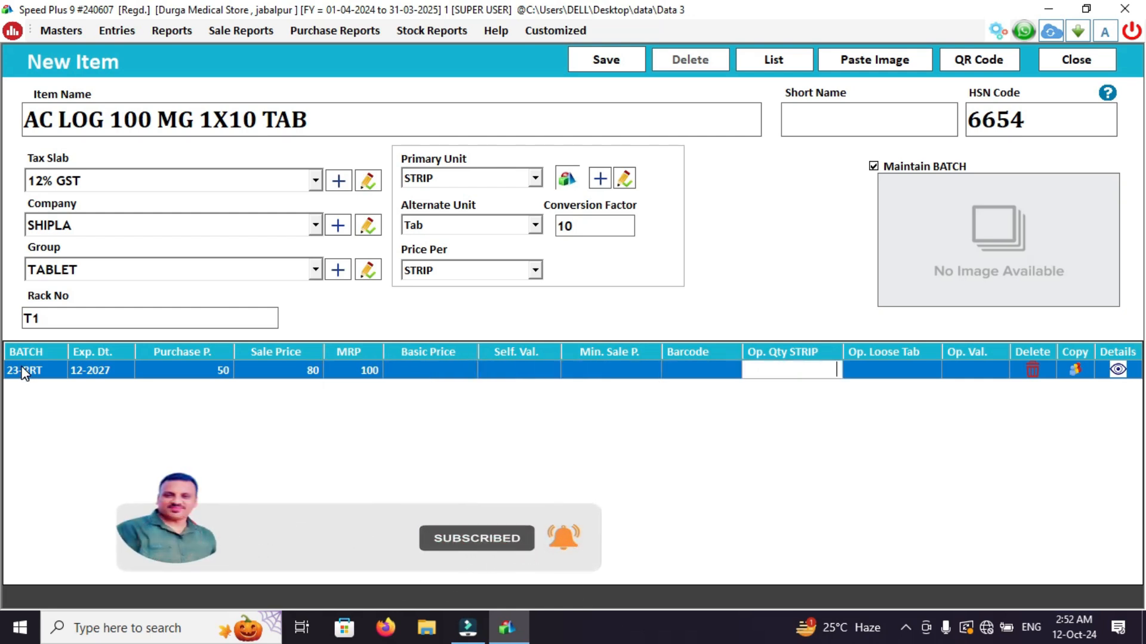
{"action": "key", "text": "Return"}
{"action": "key", "text": "Return"}
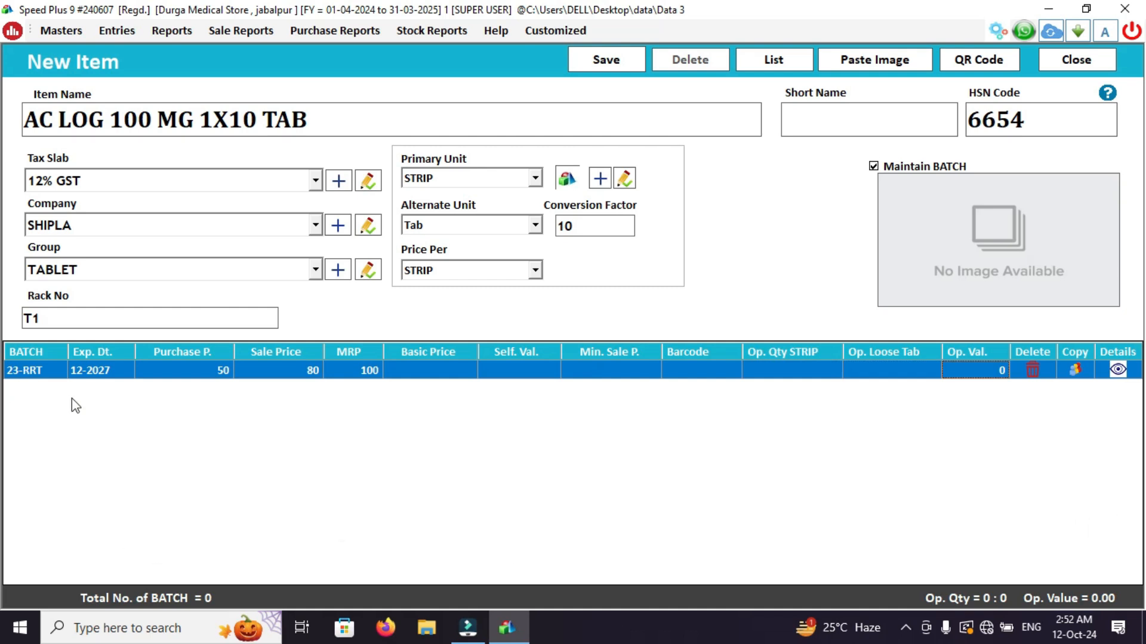
Duplicate the 23-RRT batch row and rename the copy 24-PTP, keeping its expiry date.
{"action": "left_click", "coordinate": [1075, 371]}
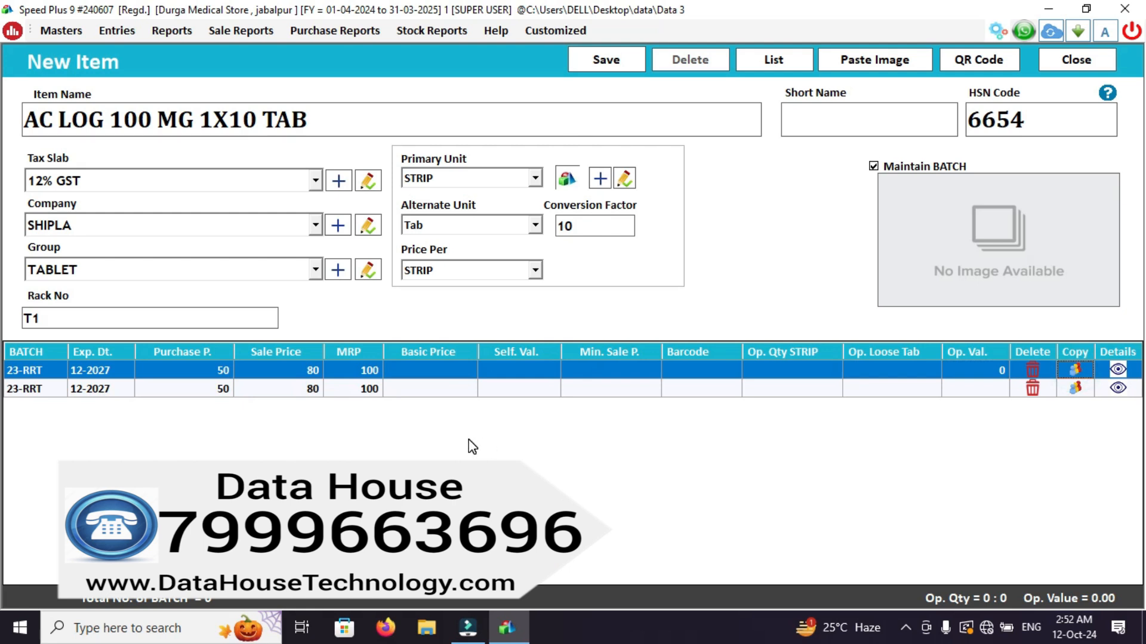
{"action": "left_click", "coordinate": [57, 392]}
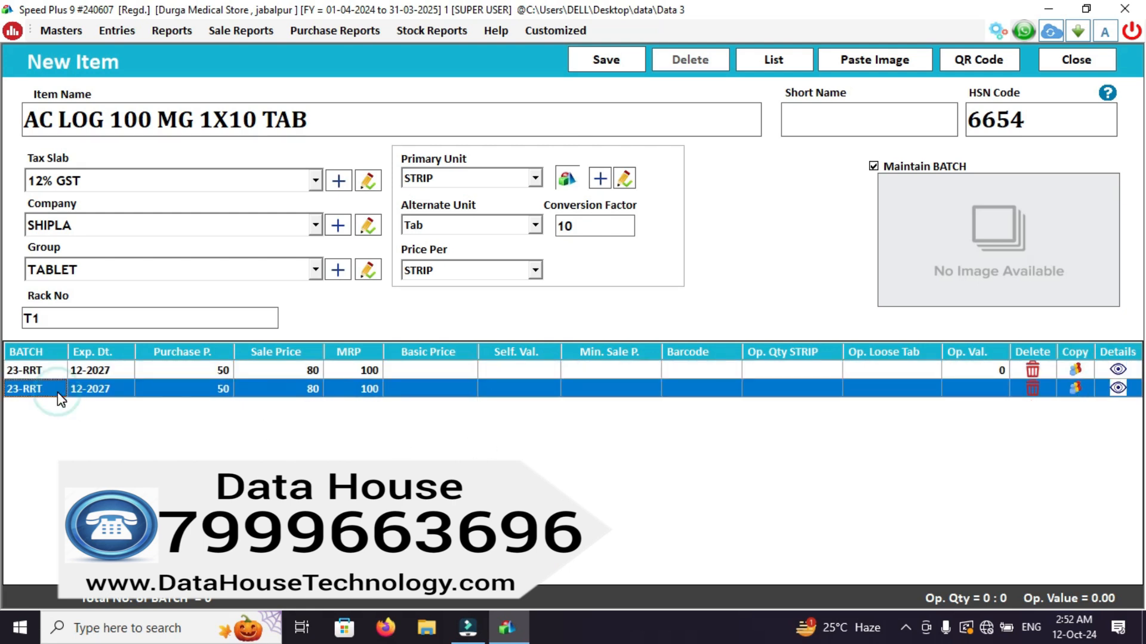
{"action": "type", "text": "24-"}
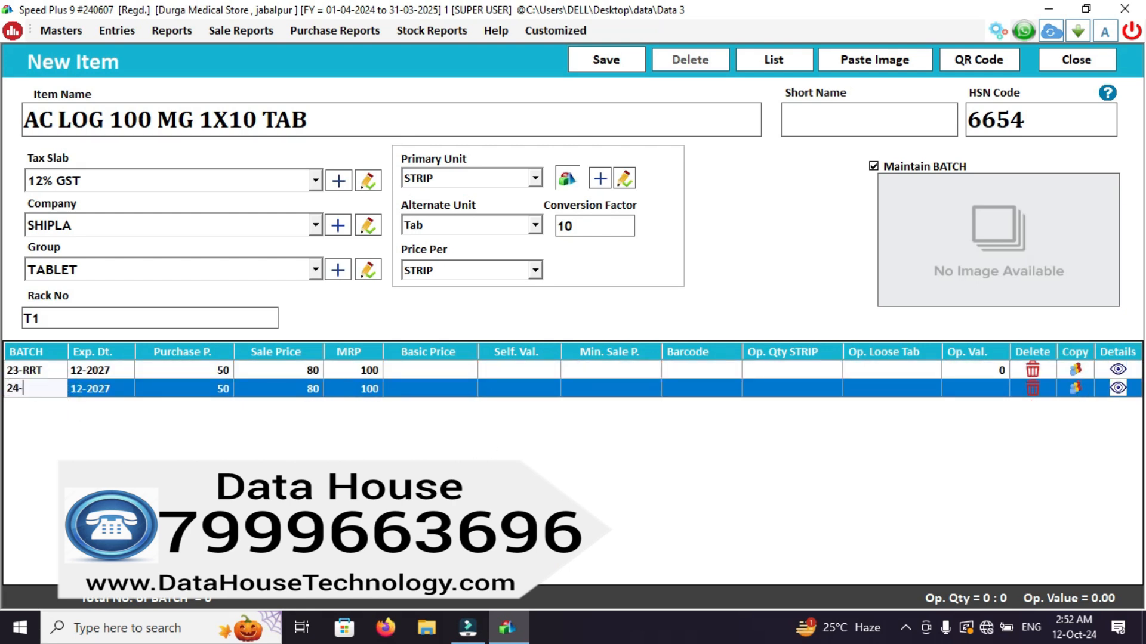
{"action": "type", "text": "PTP"}
{"action": "key", "text": "Return"}
Set batch 24-PTP's purchase price to 90, sale price to 140 and MRP to 200, leaving its remaining fields without entries.
{"action": "key", "text": "Return"}
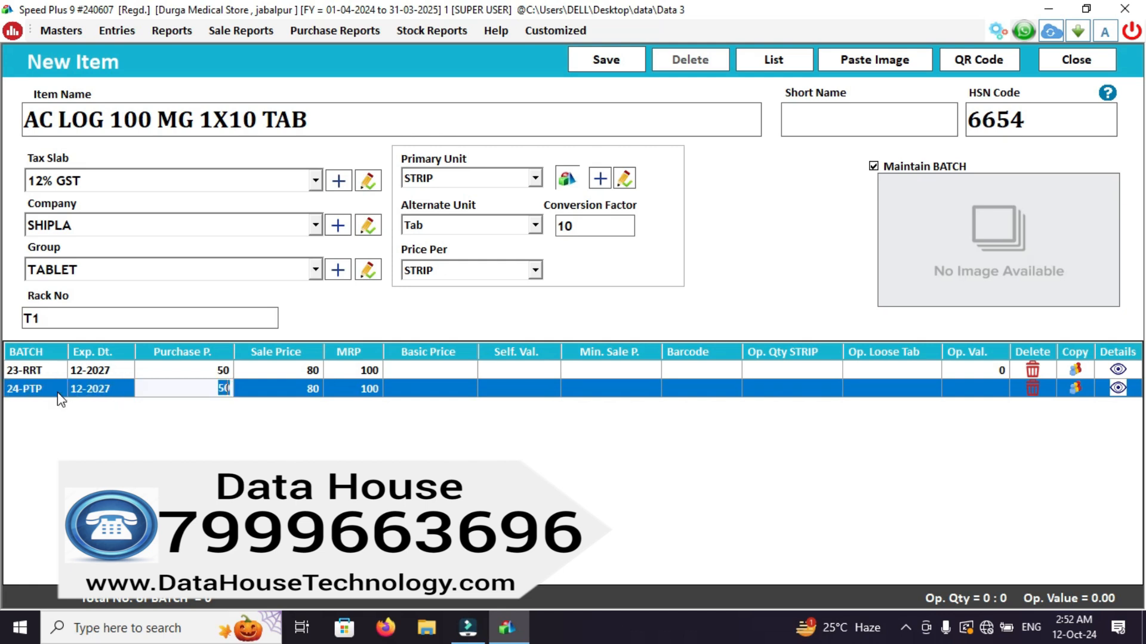
{"action": "type", "text": "90"}
{"action": "key", "text": "Return"}
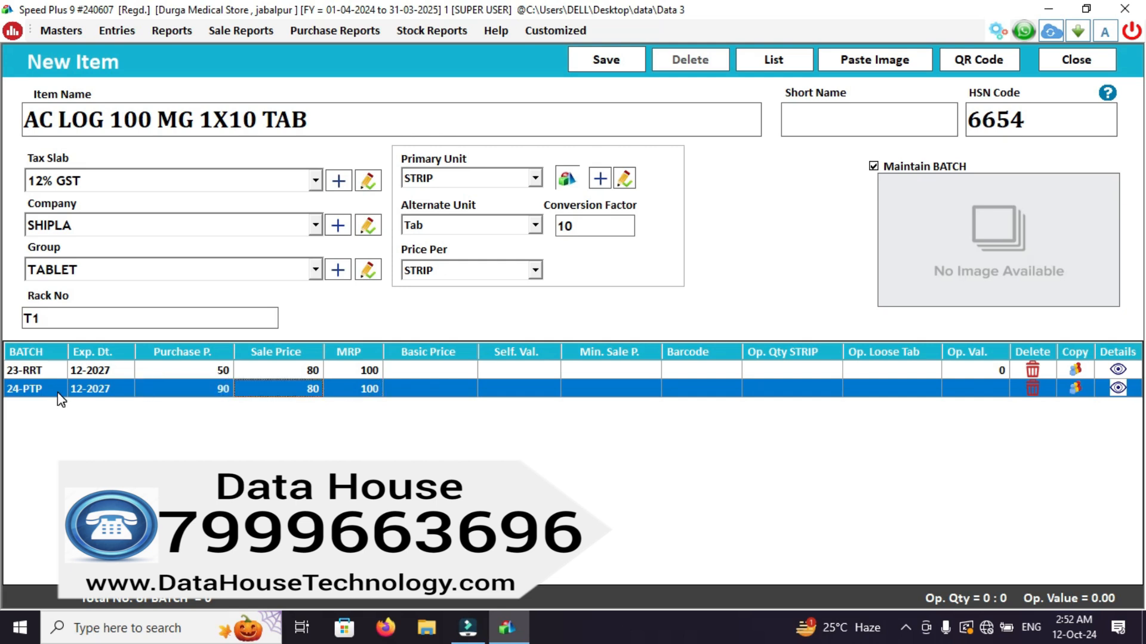
{"action": "type", "text": "7"}
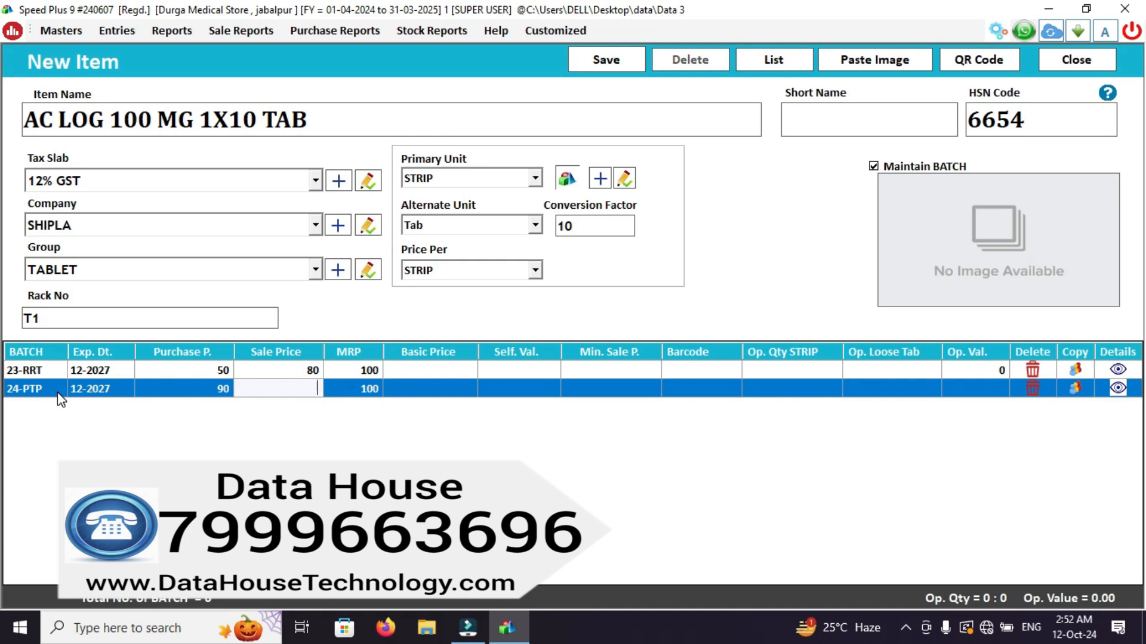
{"action": "type", "text": "140"}
{"action": "key", "text": "Return"}
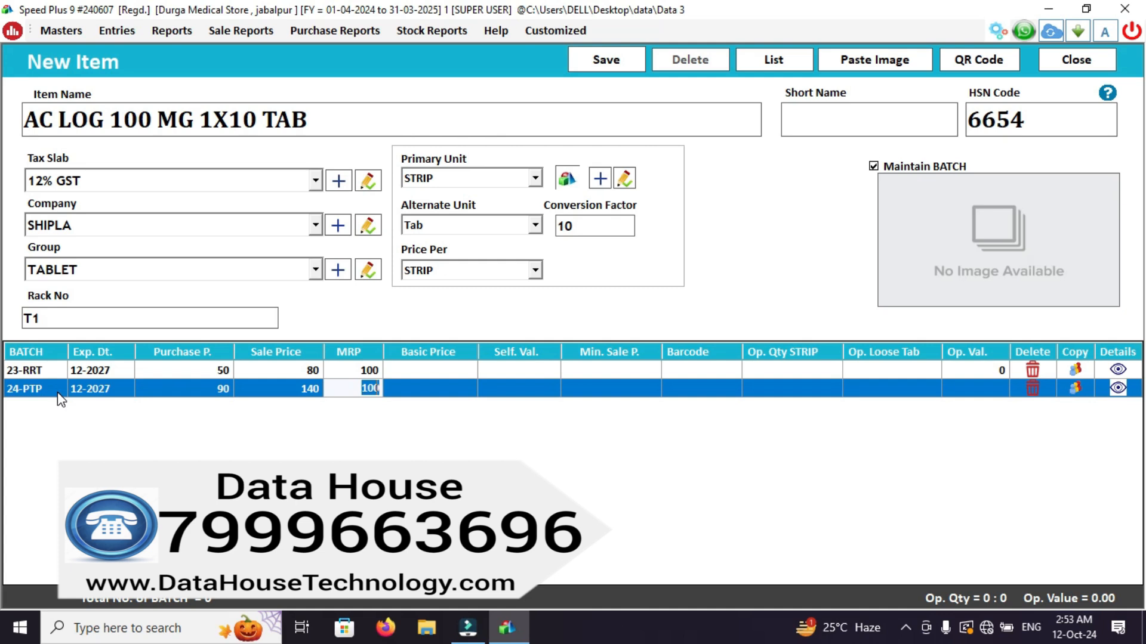
{"action": "type", "text": "200"}
{"action": "key", "text": "Return"}
{"action": "key", "text": "Return"}
{"action": "key", "text": "Return"}
{"action": "key", "text": "Return"}
{"action": "key", "text": "Return"}
{"action": "key", "text": "Return"}
{"action": "key", "text": "Return"}
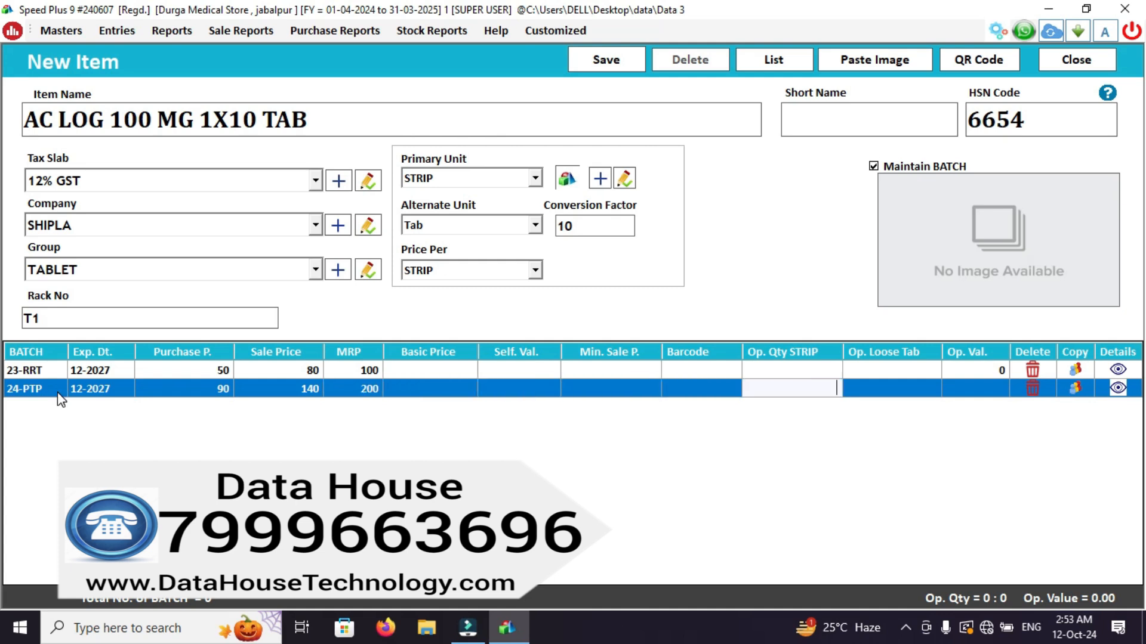
{"action": "key", "text": "Return"}
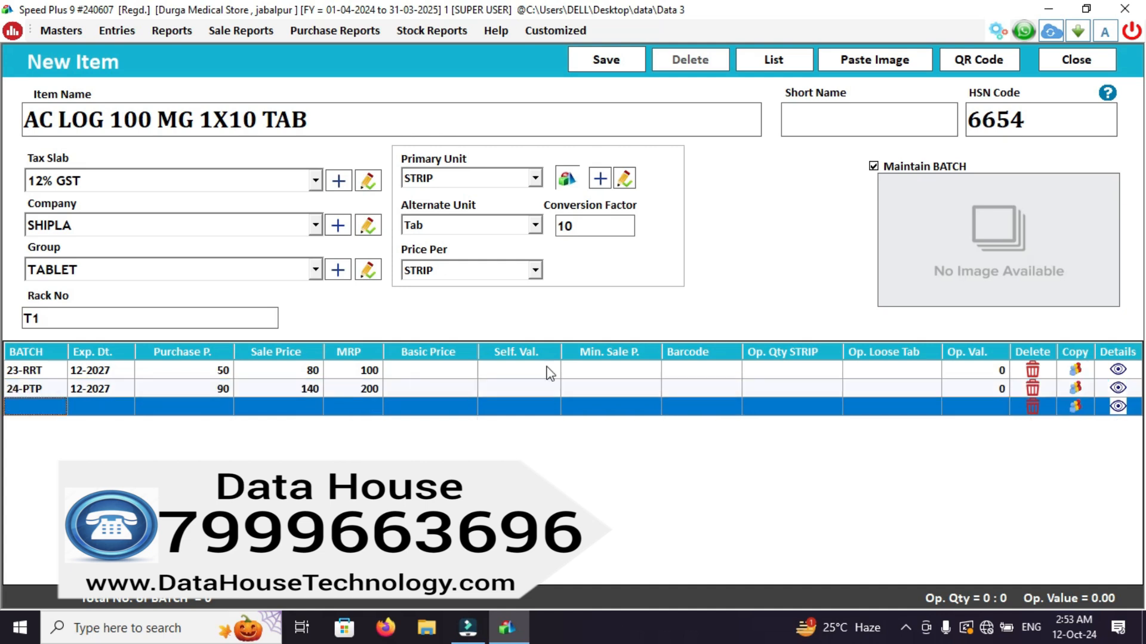
Save the new item and close the item form.
{"action": "left_click", "coordinate": [623, 63]}
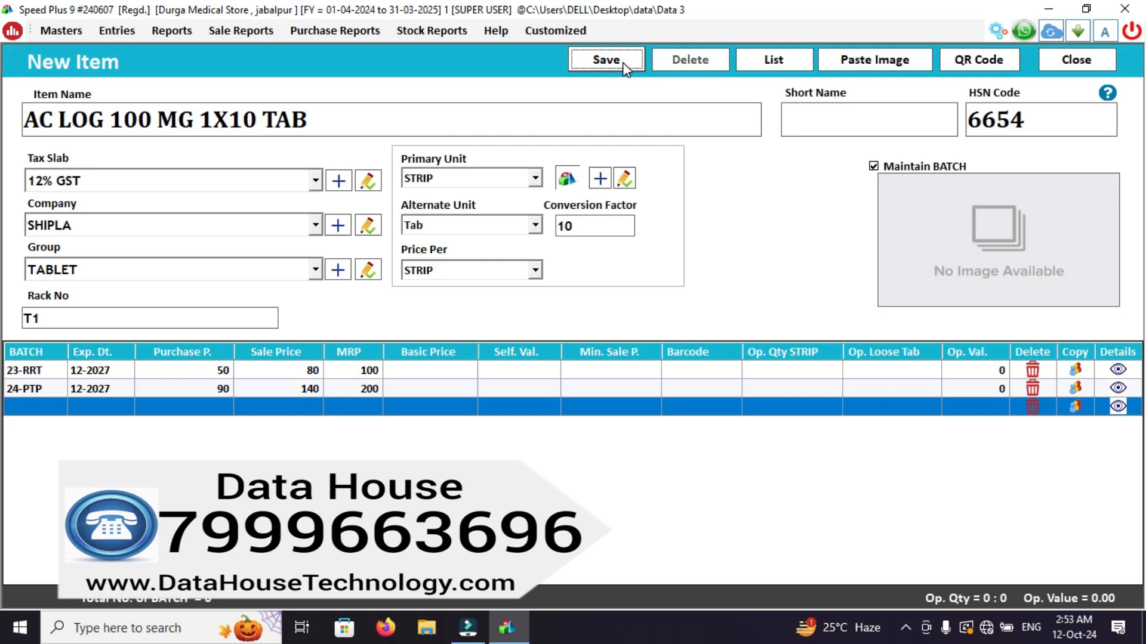
{"action": "left_click", "coordinate": [606, 60]}
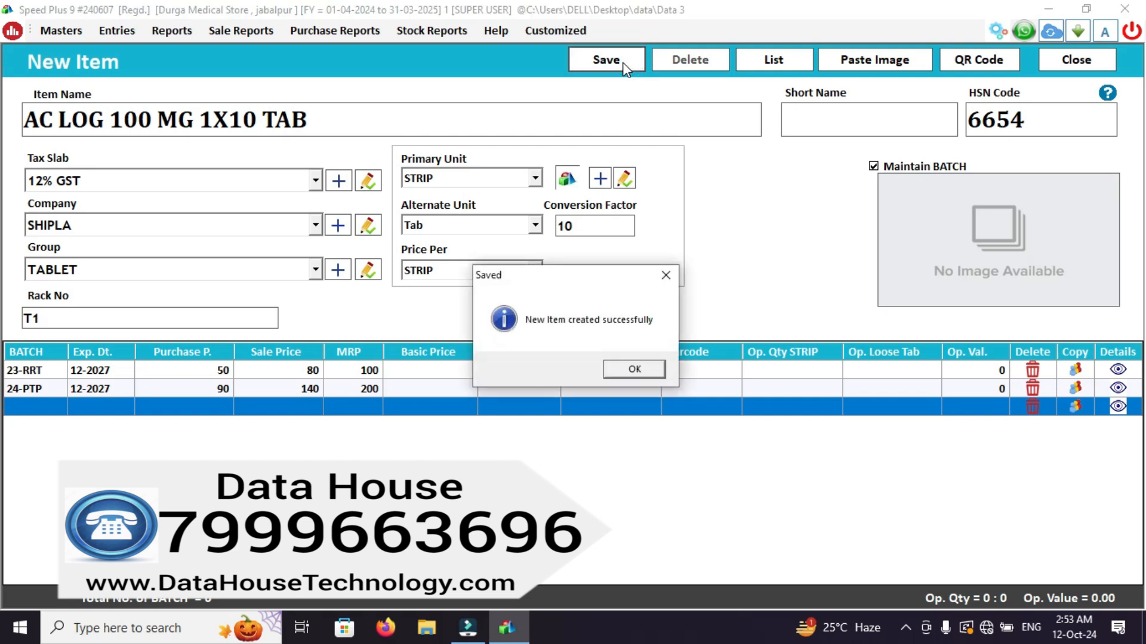
{"action": "key", "text": "Return"}
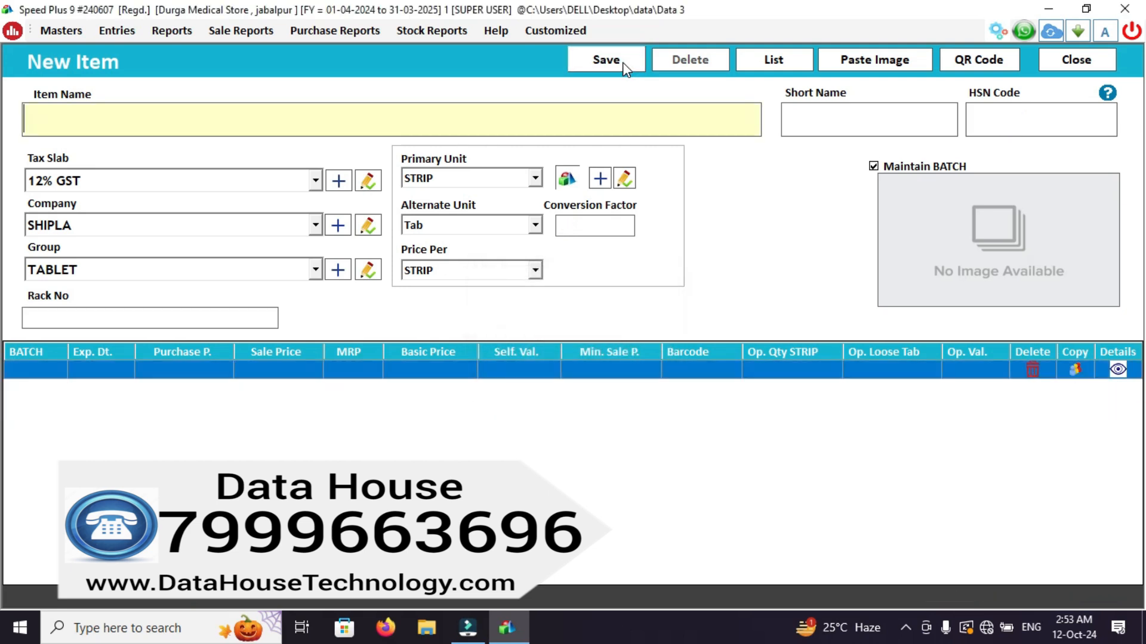
{"action": "left_click", "coordinate": [1088, 62]}
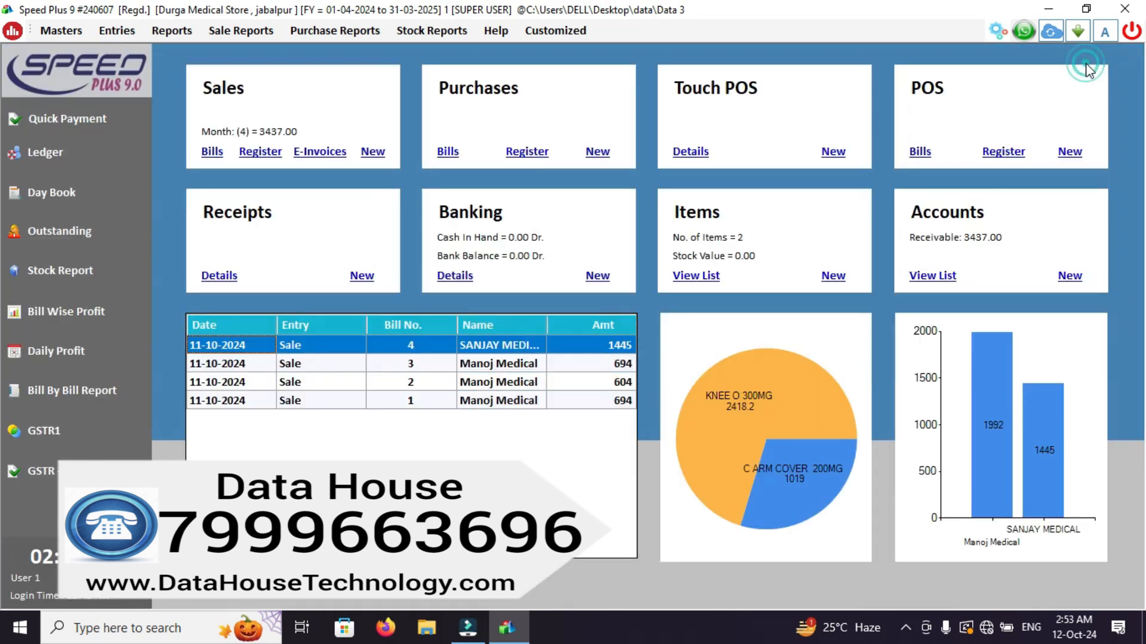
Open the list of items and search it for item names containing AC.
{"action": "left_click", "coordinate": [703, 277]}
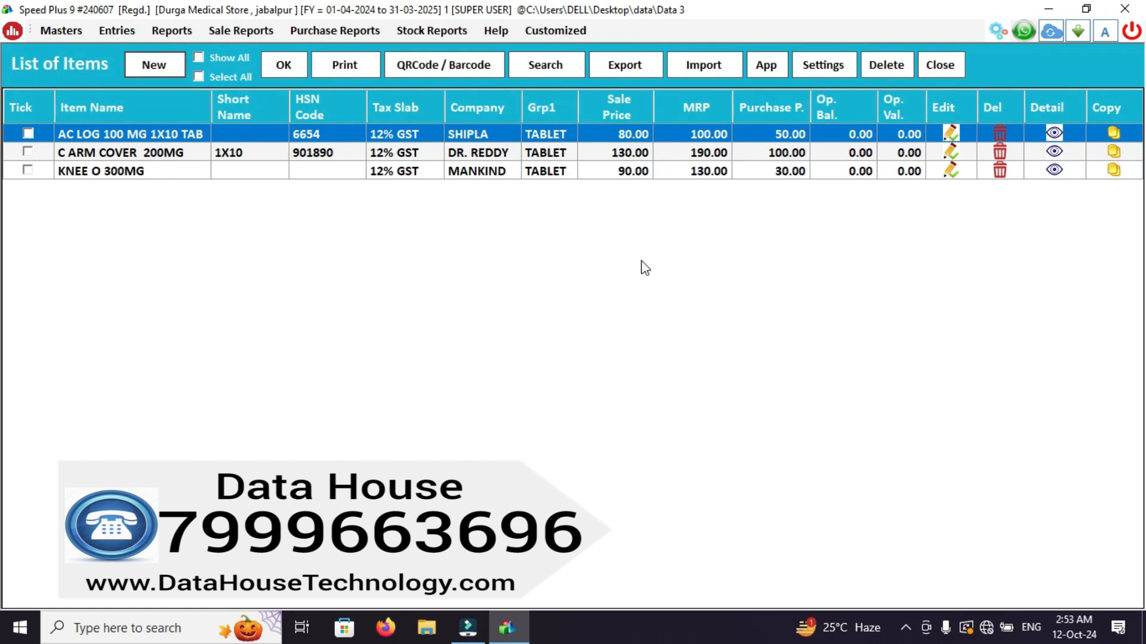
{"action": "left_click", "coordinate": [289, 70]}
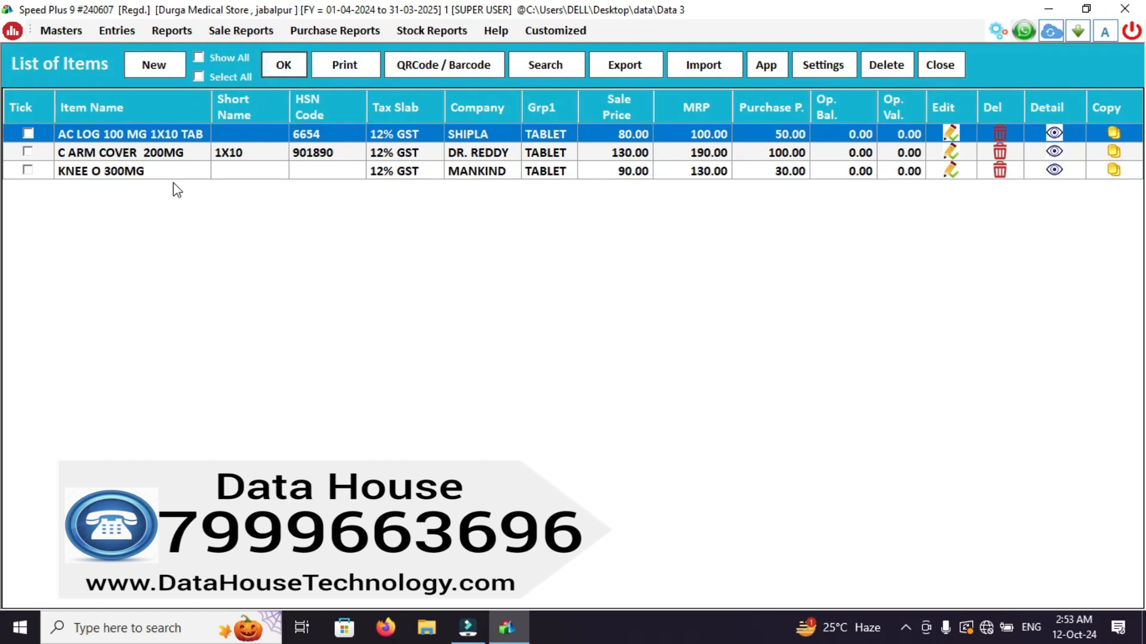
{"action": "left_click", "coordinate": [547, 66]}
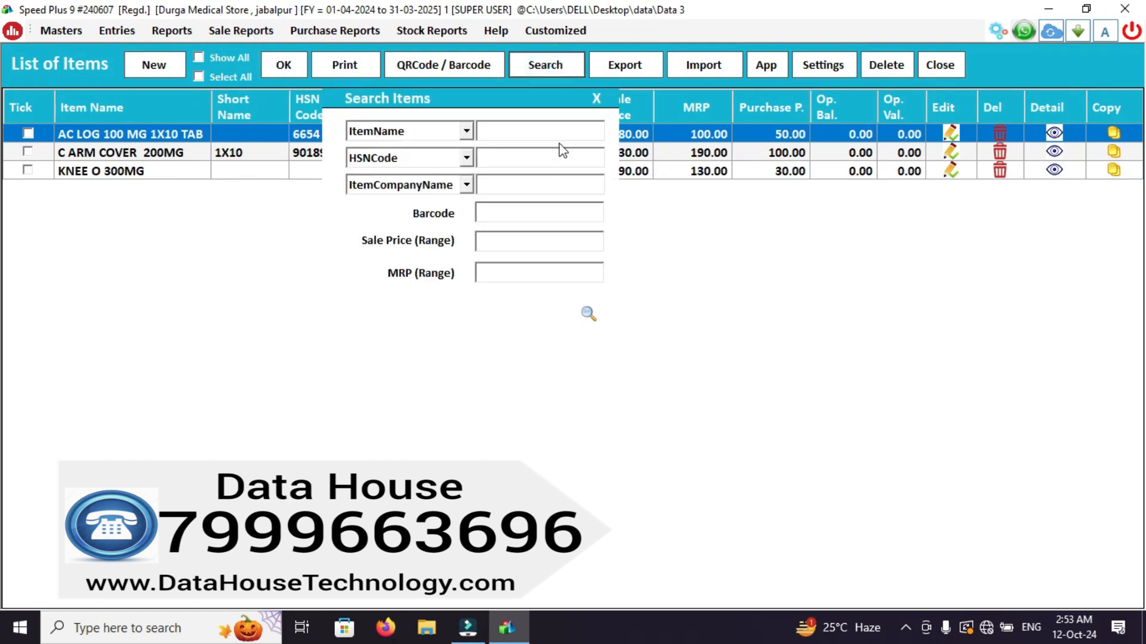
{"action": "left_click", "coordinate": [534, 129]}
{"action": "type", "text": "AC"}
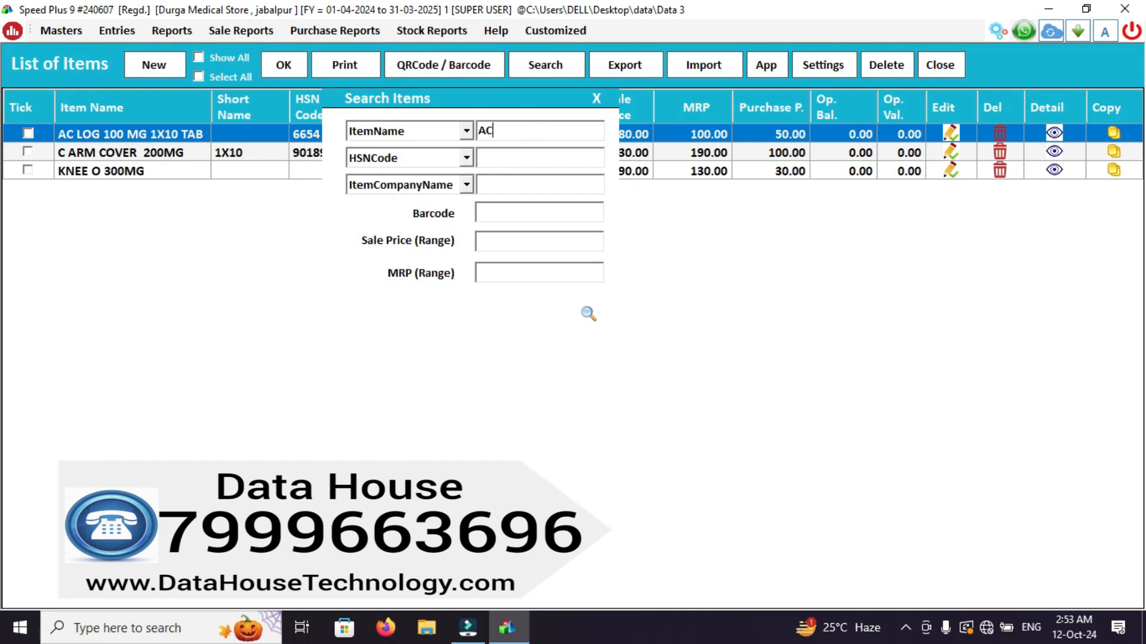
{"action": "left_click", "coordinate": [587, 312]}
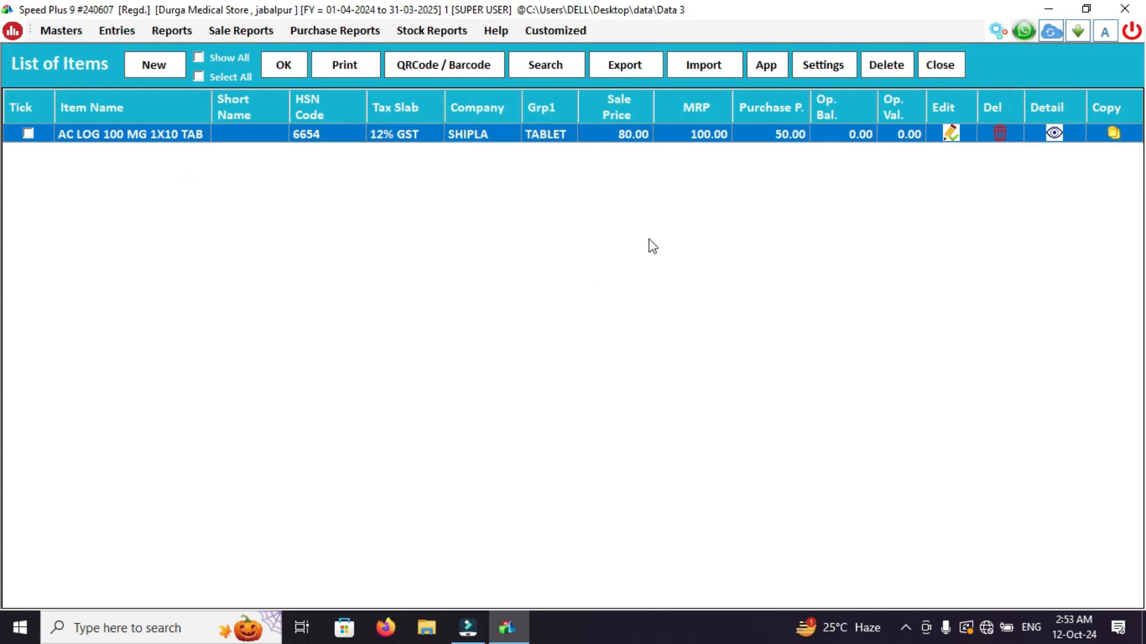
Open AC LOG 100 MG 1X10 TAB for editing and set the 24-PTP batch's sale price to 142.
{"action": "left_click", "coordinate": [953, 132]}
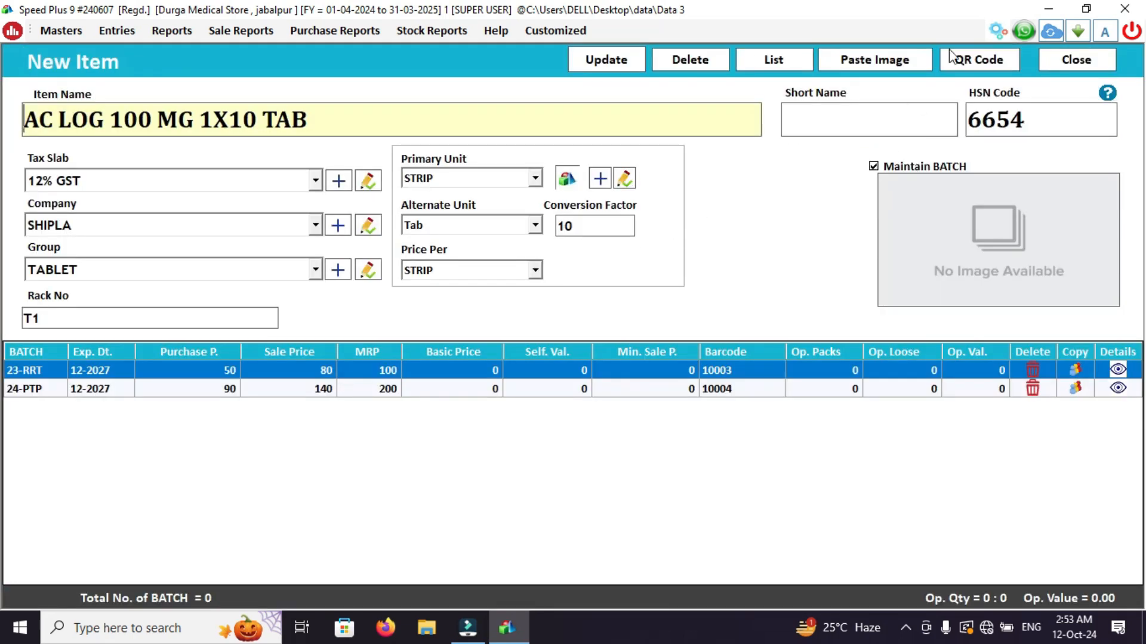
{"action": "left_click", "coordinate": [1093, 62]}
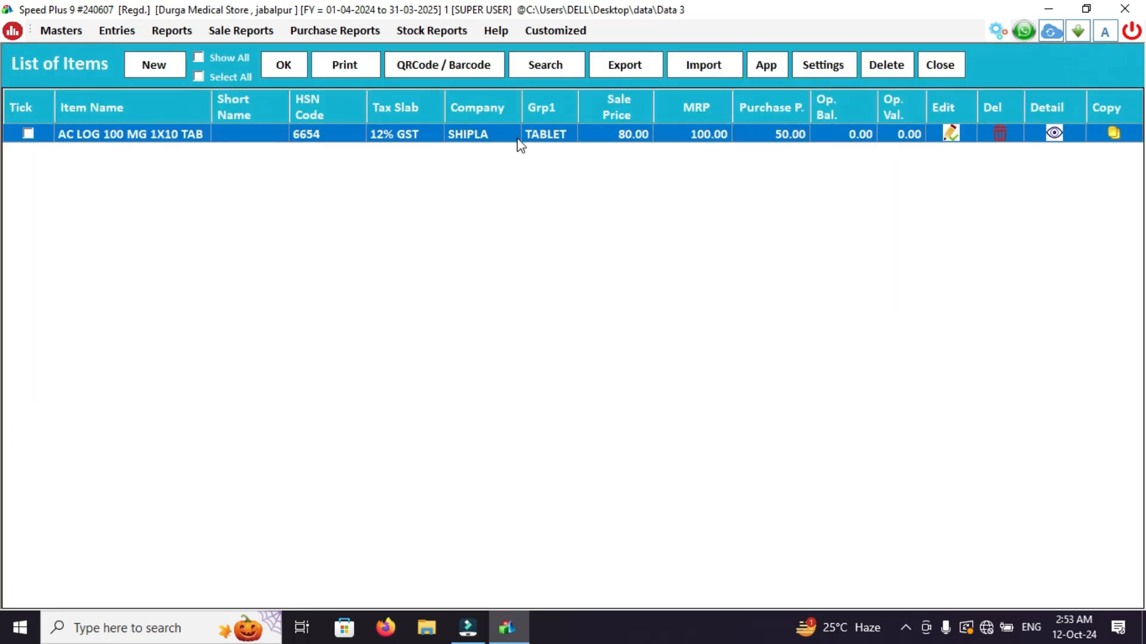
{"action": "double_click", "coordinate": [514, 133]}
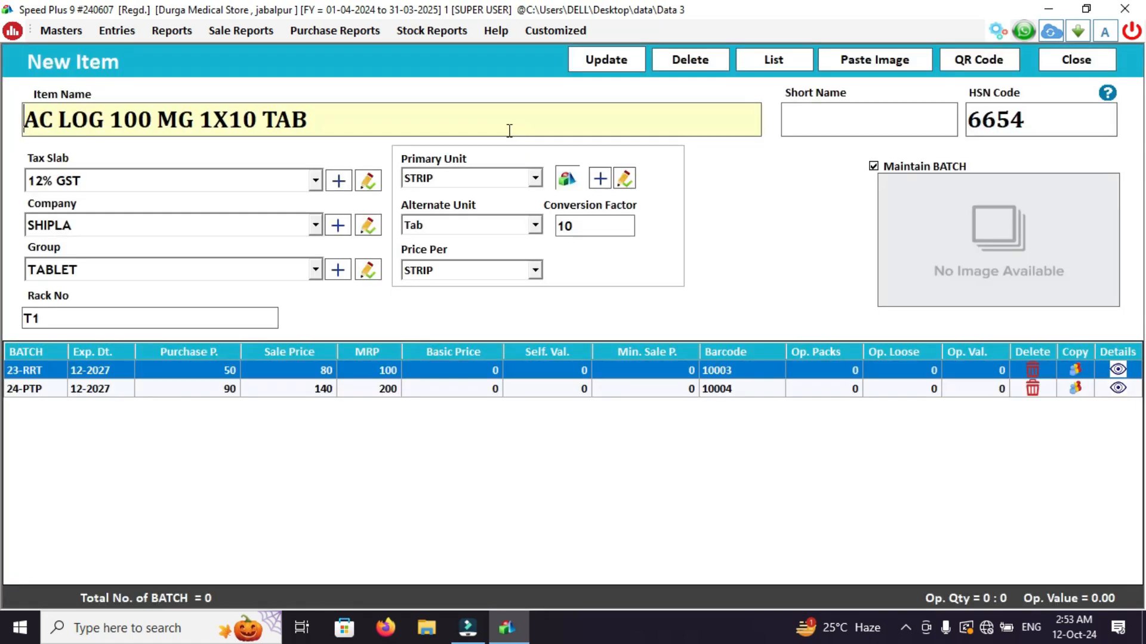
{"action": "left_click", "coordinate": [321, 385]}
{"action": "left_click", "coordinate": [321, 388]}
{"action": "left_click", "coordinate": [322, 386]}
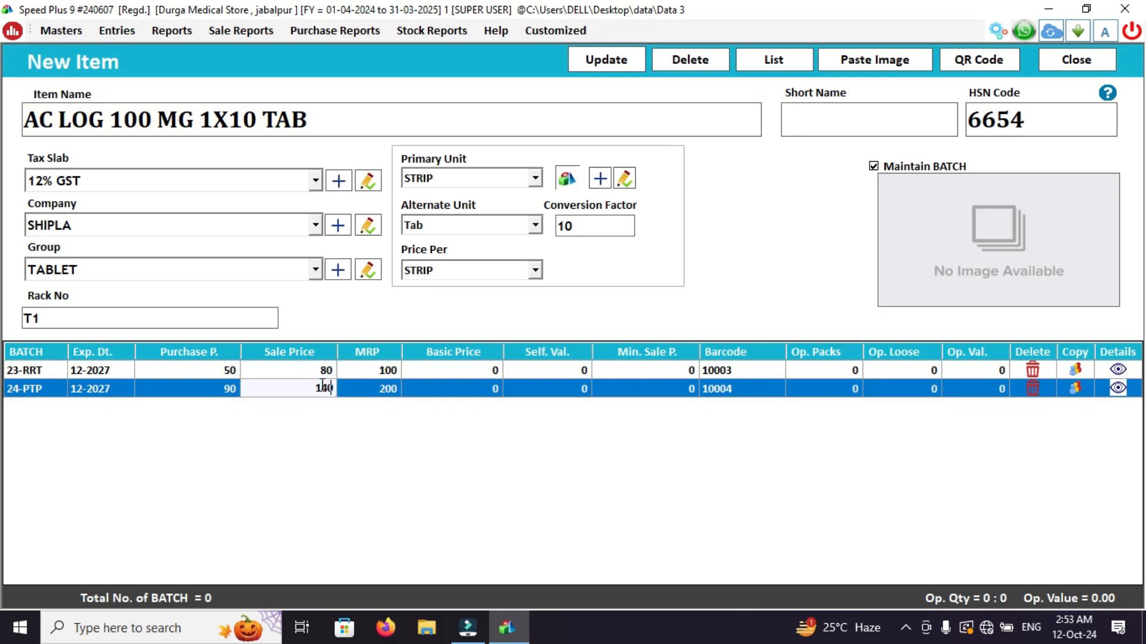
{"action": "key", "text": "BackSpace"}
{"action": "type", "text": "2"}
{"action": "key", "text": "Return"}
Update the edited item and close the list of items.
{"action": "left_click", "coordinate": [616, 67]}
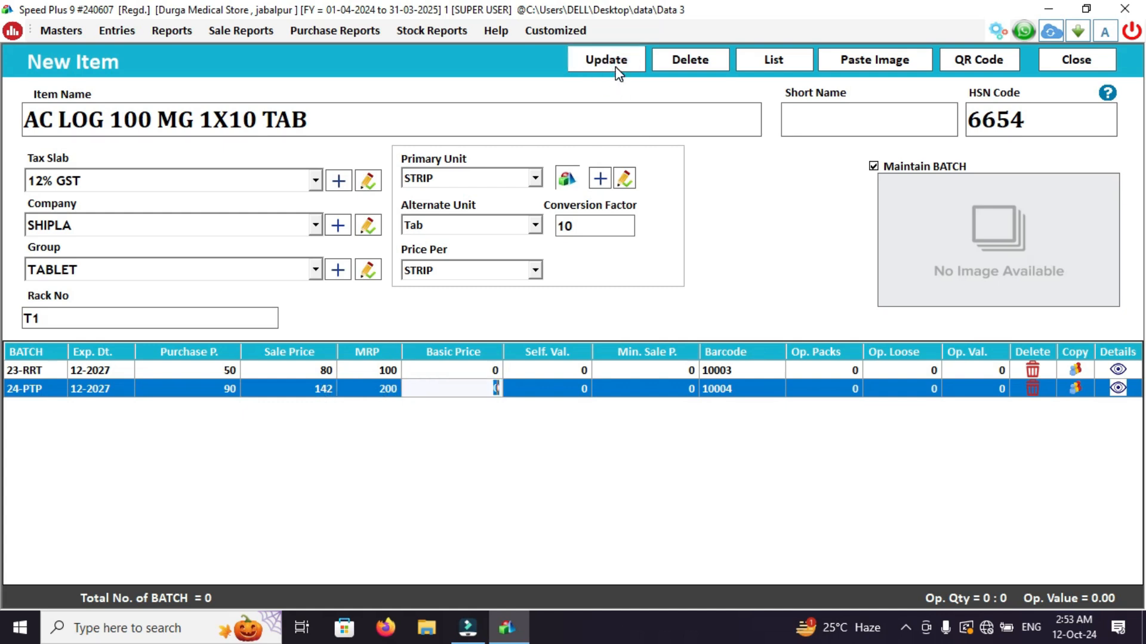
{"action": "left_click", "coordinate": [619, 73]}
{"action": "key", "text": "Return"}
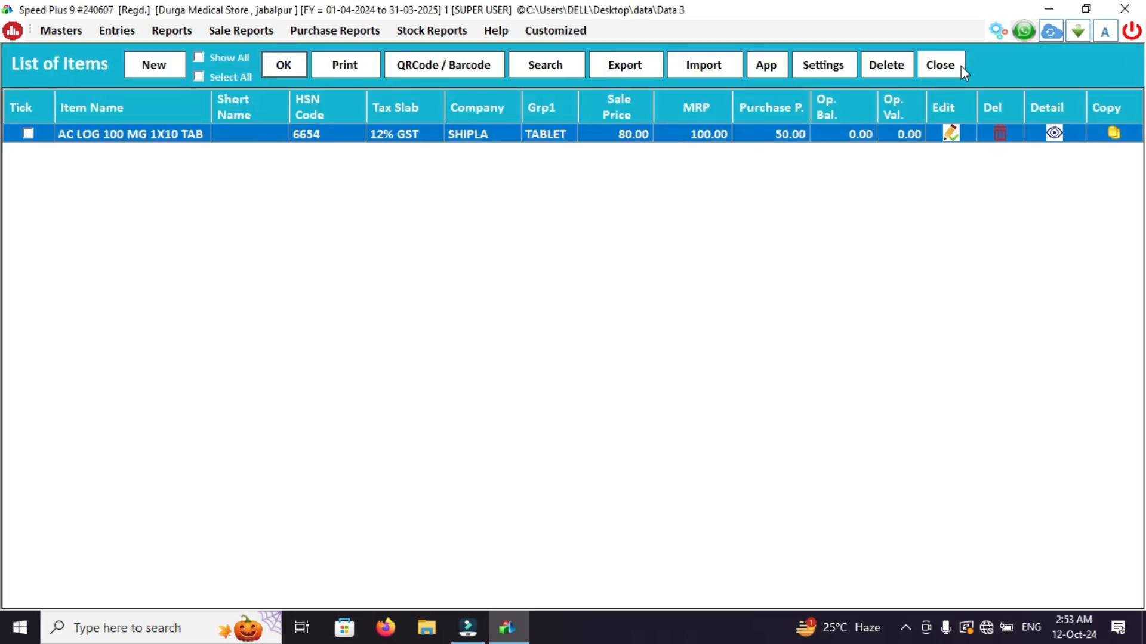
{"action": "left_click", "coordinate": [940, 66]}
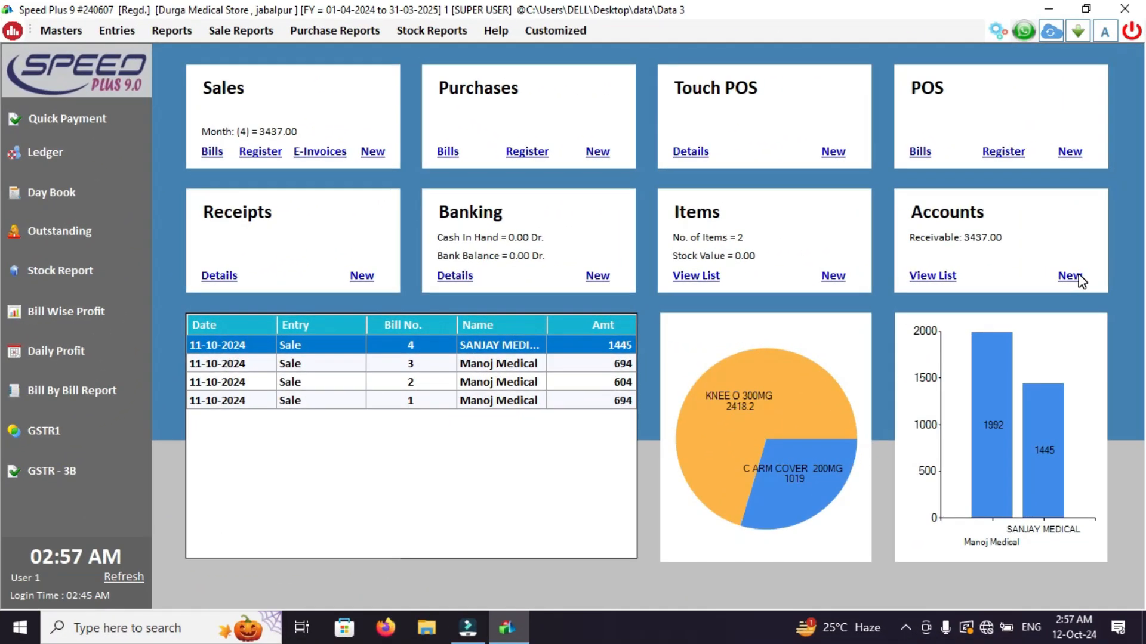
{"action": "left_click", "coordinate": [1078, 275]}
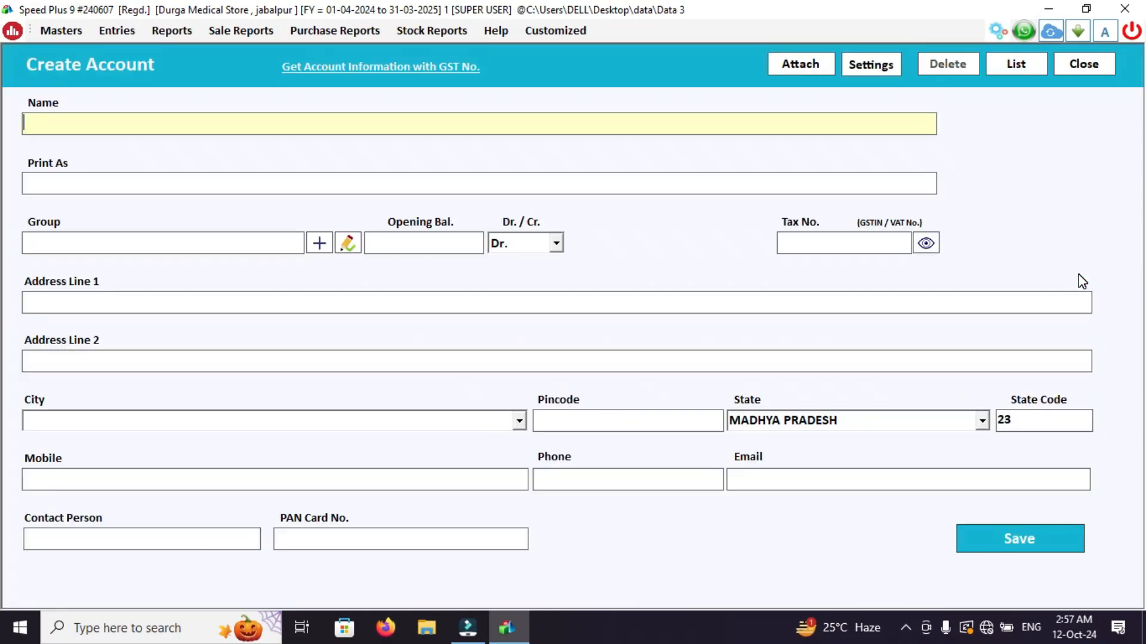
{"action": "left_click", "coordinate": [311, 124]}
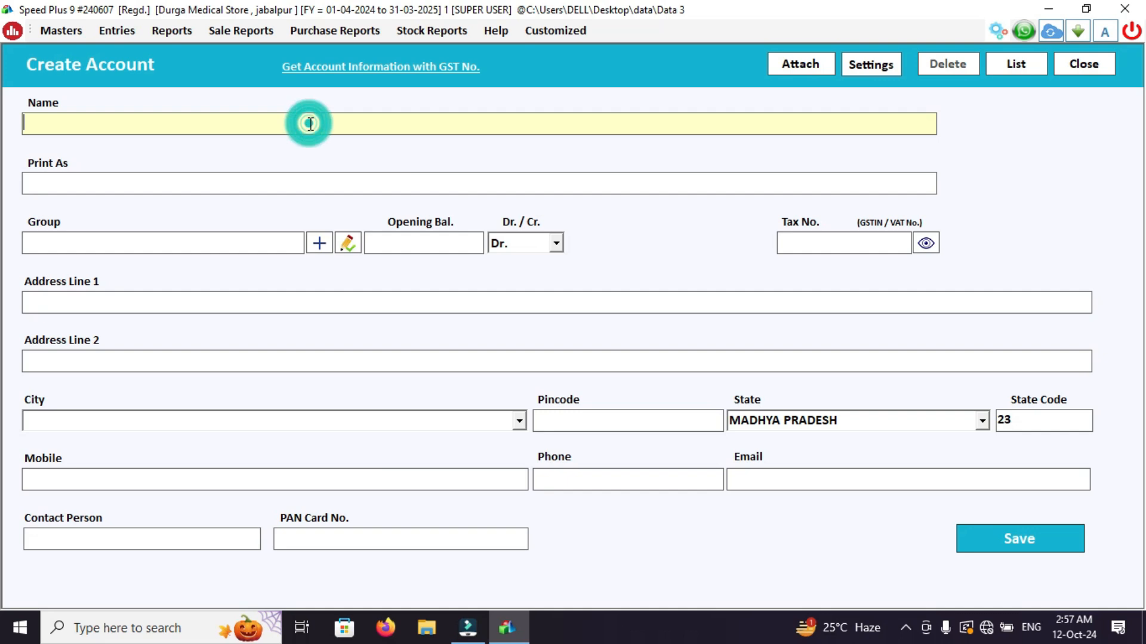
{"action": "key", "text": "Escape"}
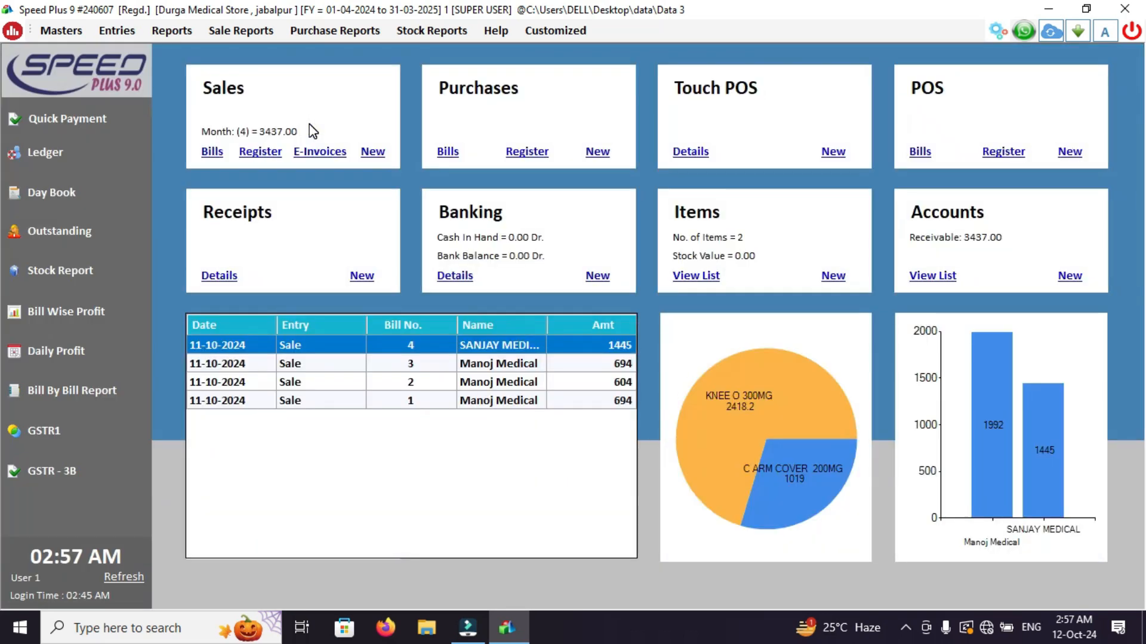
Start a new account and name it VANDNA MEDICAL STORES.
{"action": "left_click", "coordinate": [1070, 278]}
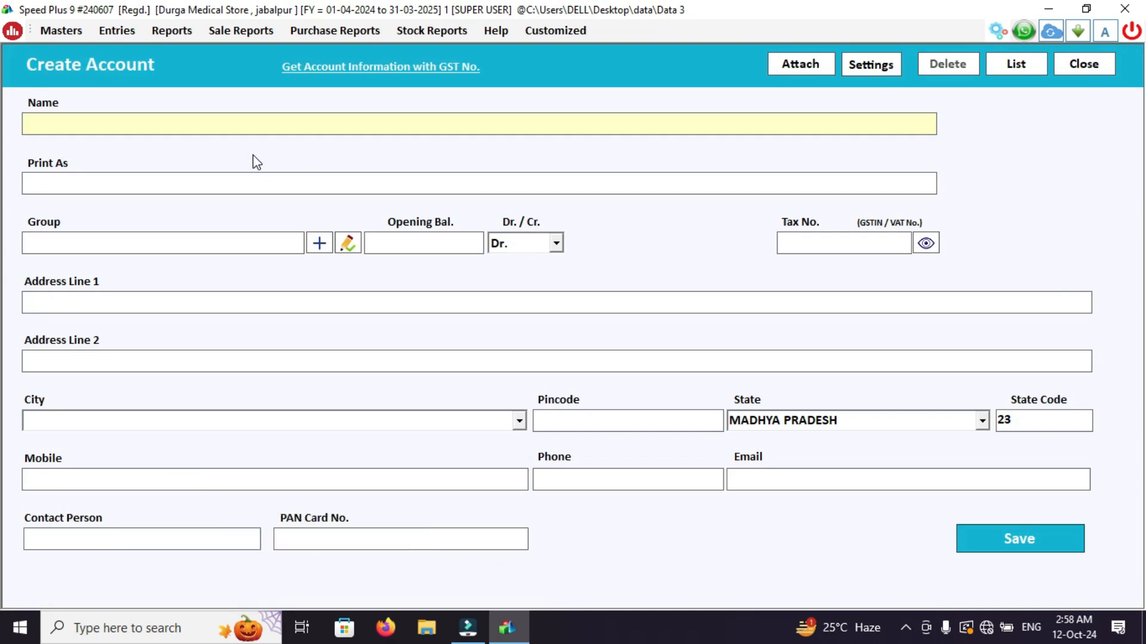
{"action": "type", "text": "S"}
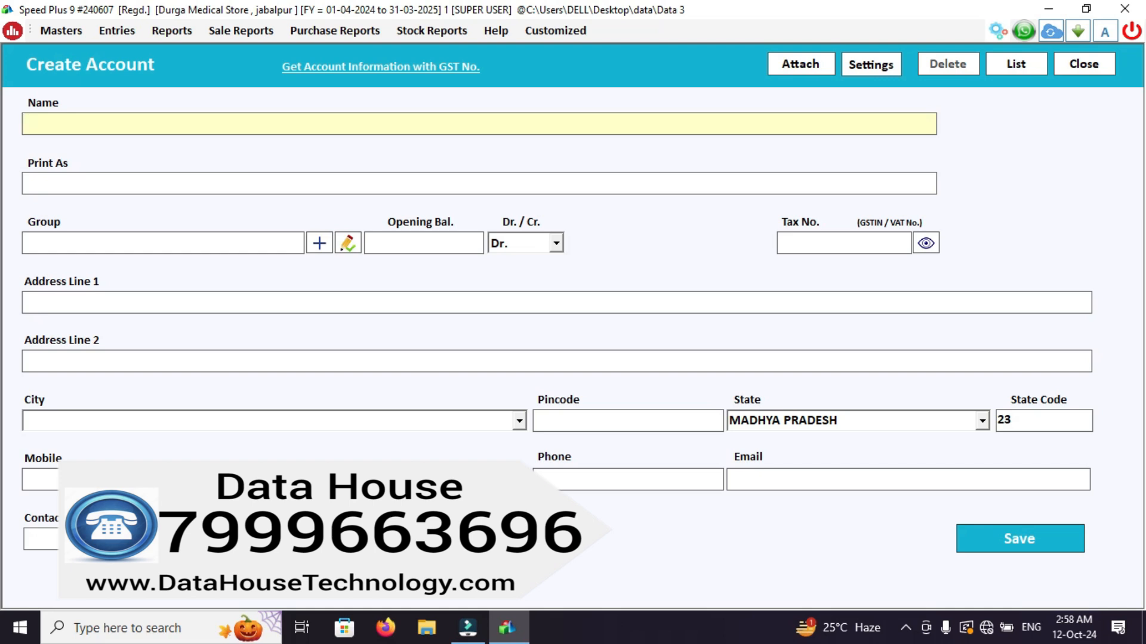
{"action": "type", "text": "vandna"}
{"action": "key", "text": "BackSpace"}
{"action": "key", "text": "BackSpace"}
{"action": "key", "text": "BackSpace"}
{"action": "key", "text": "BackSpace"}
{"action": "key", "text": "BackSpace"}
{"action": "key", "text": "BackSpace"}
{"action": "type", "text": "VANDNA MEDICAL "}
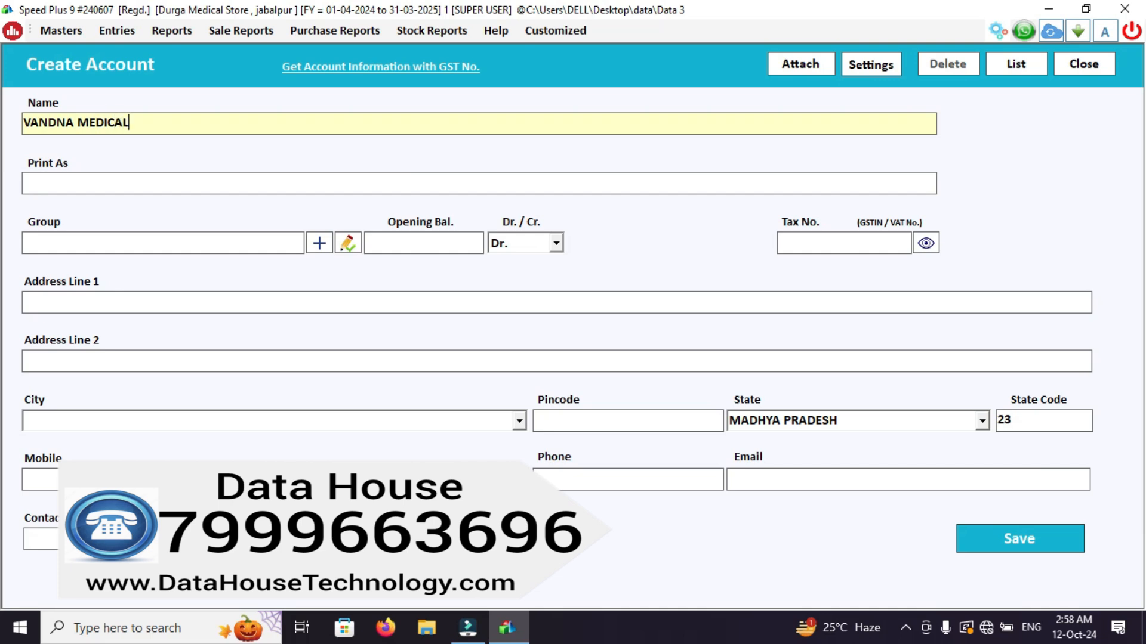
{"action": "type", "text": "sTORE"}
{"action": "key", "text": "BackSpace"}
{"action": "key", "text": "BackSpace"}
{"action": "key", "text": "BackSpace"}
{"action": "key", "text": "BackSpace"}
{"action": "key", "text": "BackSpace"}
{"action": "type", "text": "STORES"}
{"action": "key", "text": "Return"}
{"action": "key", "text": "Return"}
Keep the print name and assign the account to the SUPPLIERS group, leaving the opening balance empty.
{"action": "type", "text": "SUN"}
{"action": "key", "text": "BackSpace"}
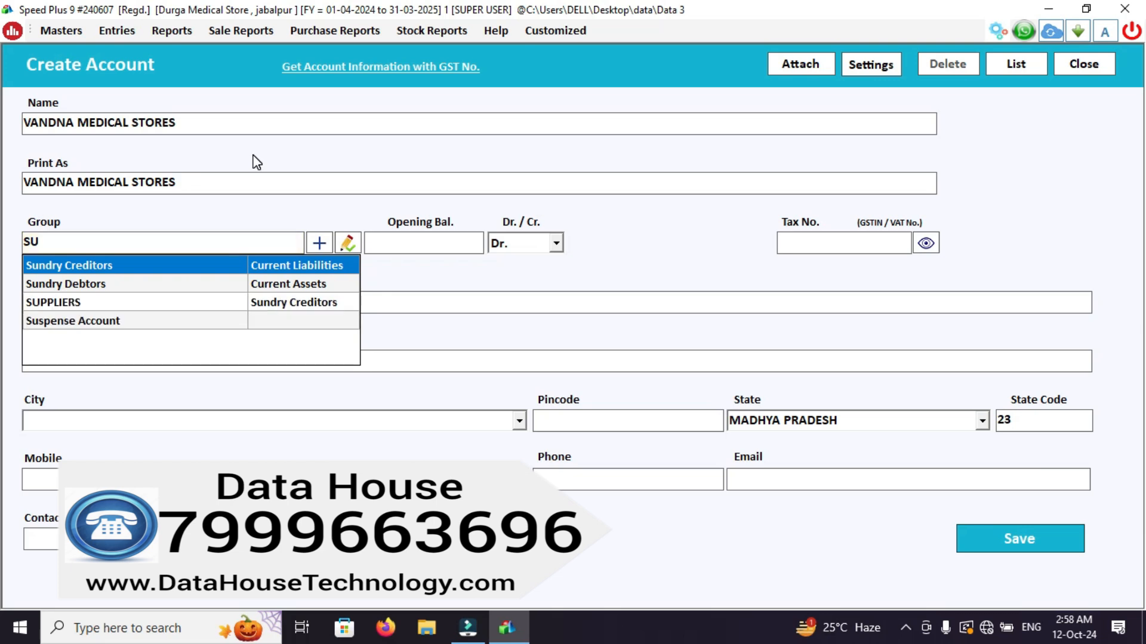
{"action": "key", "text": "BackSpace"}
{"action": "key", "text": "BackSpace"}
{"action": "type", "text": "SU"}
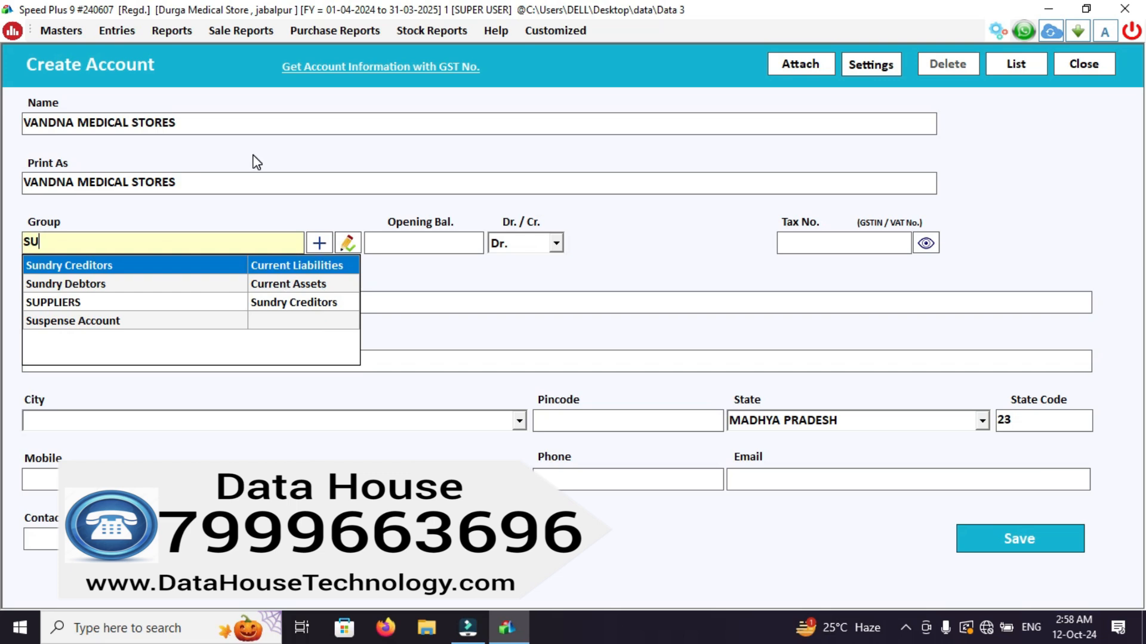
{"action": "key", "text": "Down"}
{"action": "key", "text": "Down"}
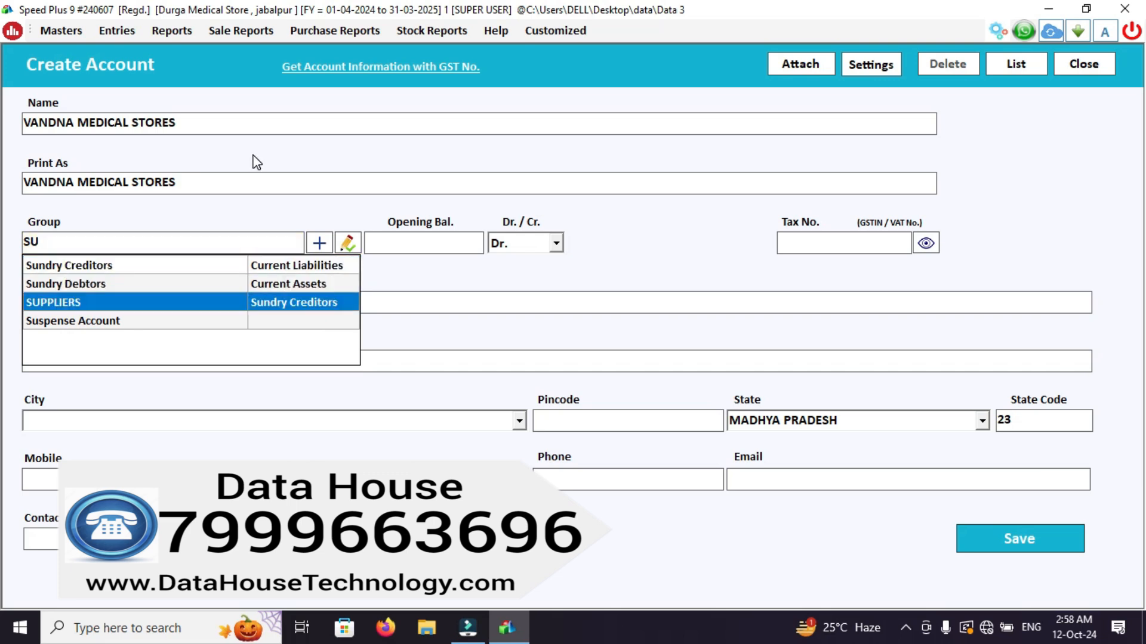
{"action": "key", "text": "Return"}
{"action": "key", "text": "Return"}
{"action": "key", "text": "Return"}
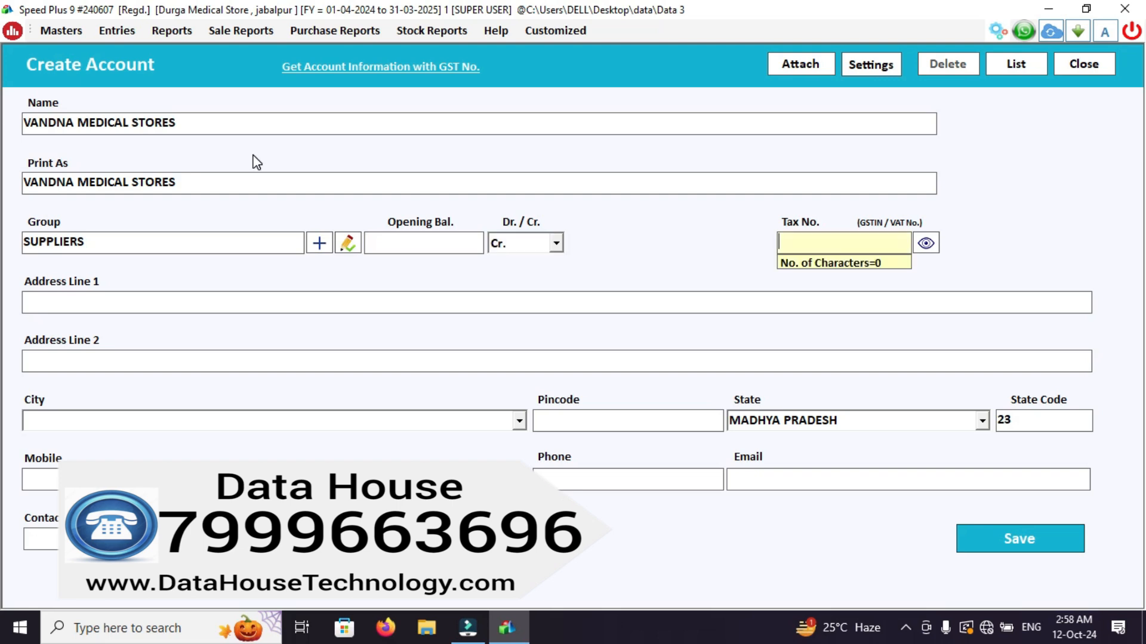
Enter the supplier's GSTIN as the account's tax number.
{"action": "type", "text": "23TGSTFGSTDRTTS"}
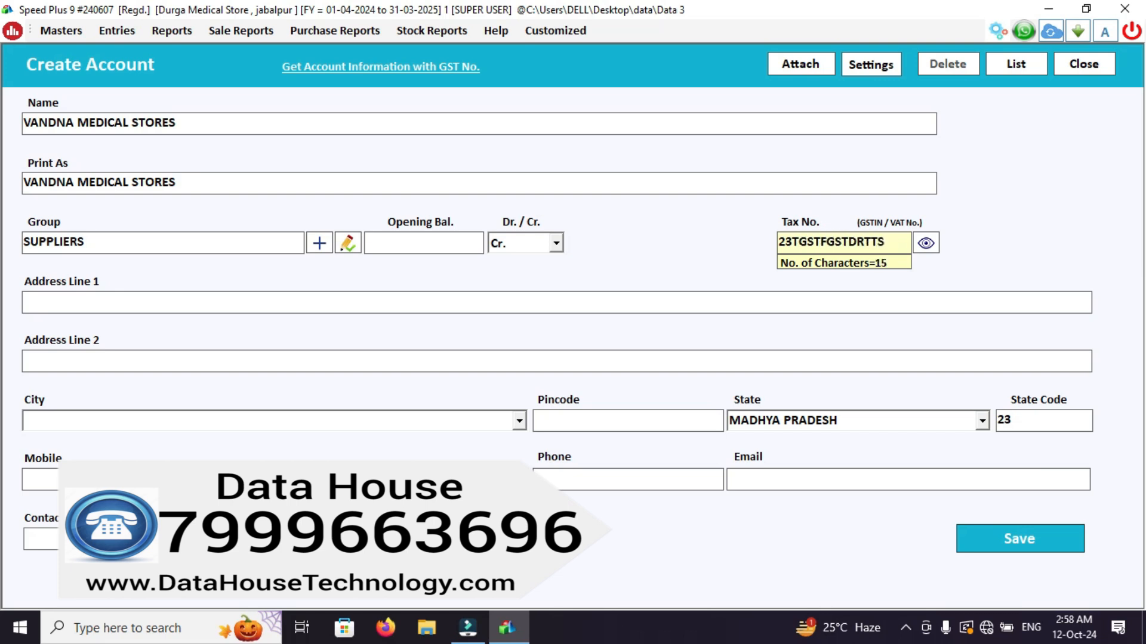
{"action": "key", "text": "Return"}
Fill in the supplier's street address on the first address line and choose JABALPUR as the city.
{"action": "type", "text": "NEAR "}
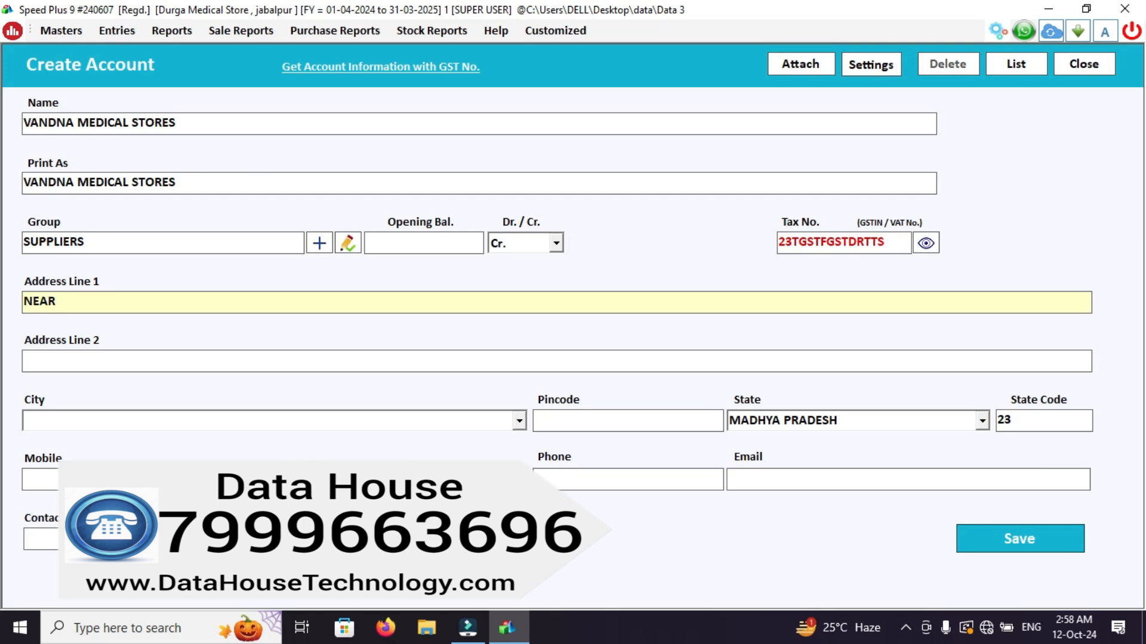
{"action": "type", "text": "EKTA CHOWK CI"}
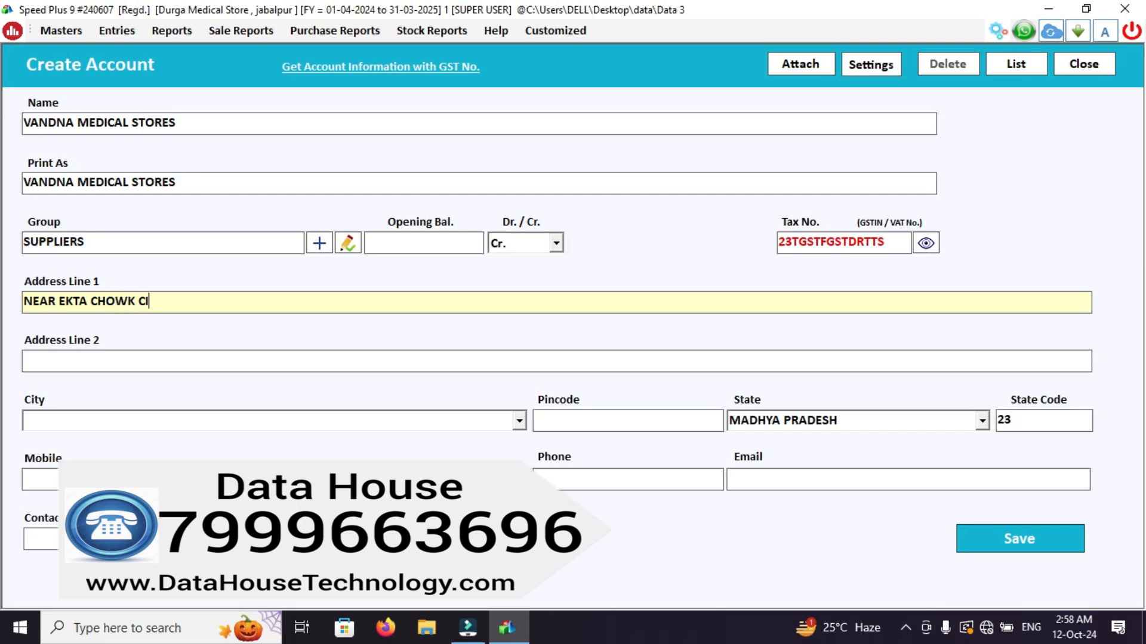
{"action": "type", "text": "VILK LINE JABALPUR"}
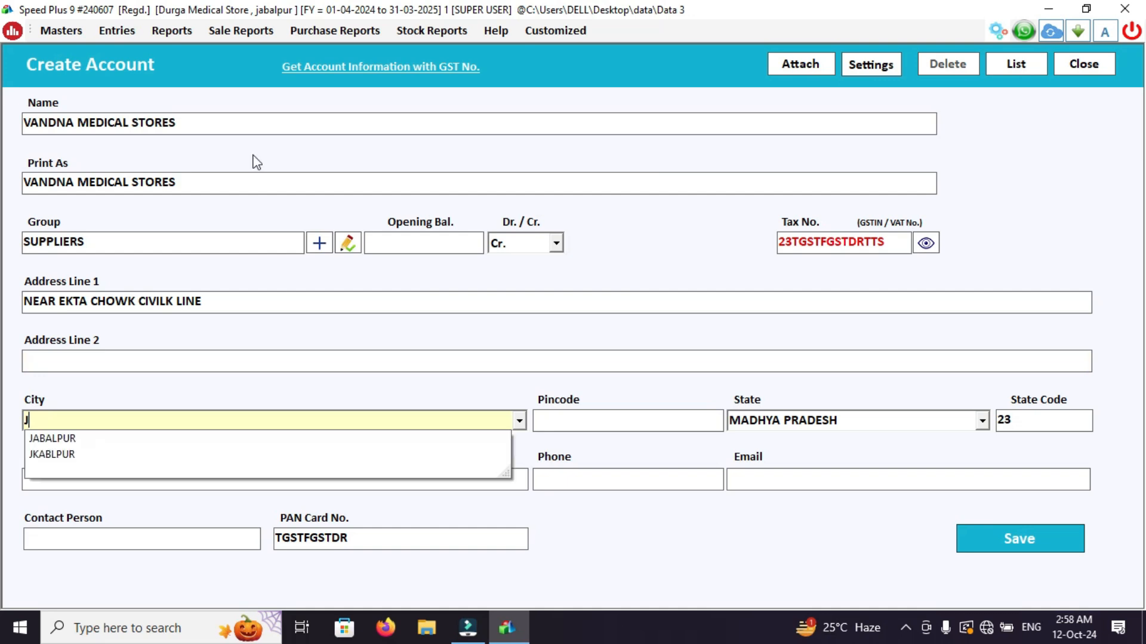
{"action": "key", "text": "Return"}
{"action": "key", "text": "Return"}
{"action": "key", "text": "Return"}
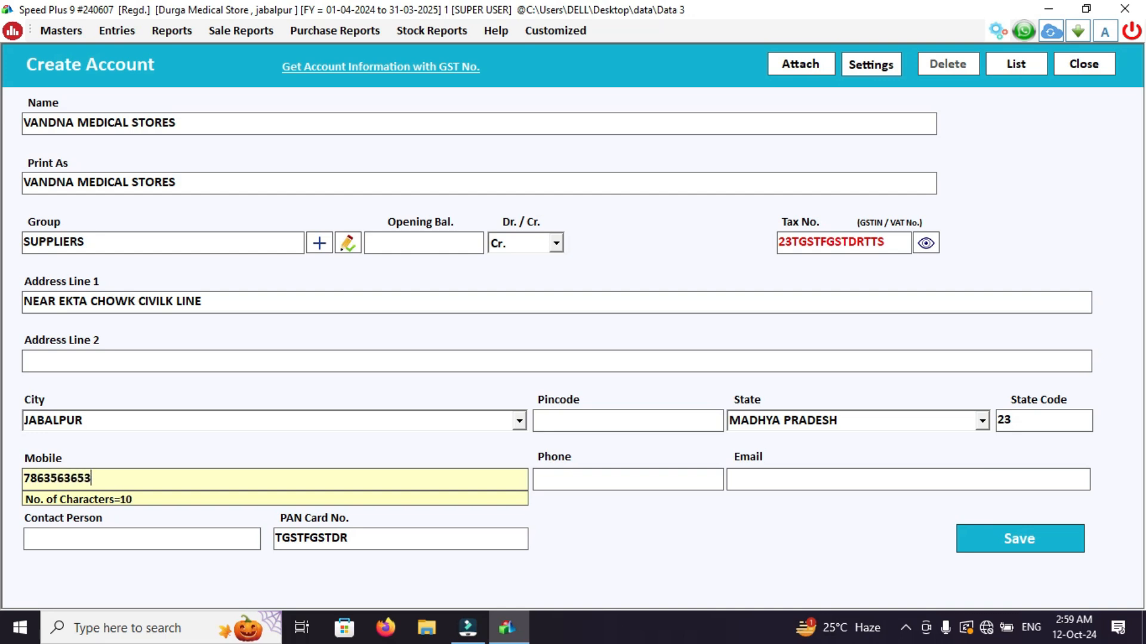
Enter the supplier's mobile number and save the new account.
{"action": "key", "text": "Return"}
{"action": "key", "text": "Return"}
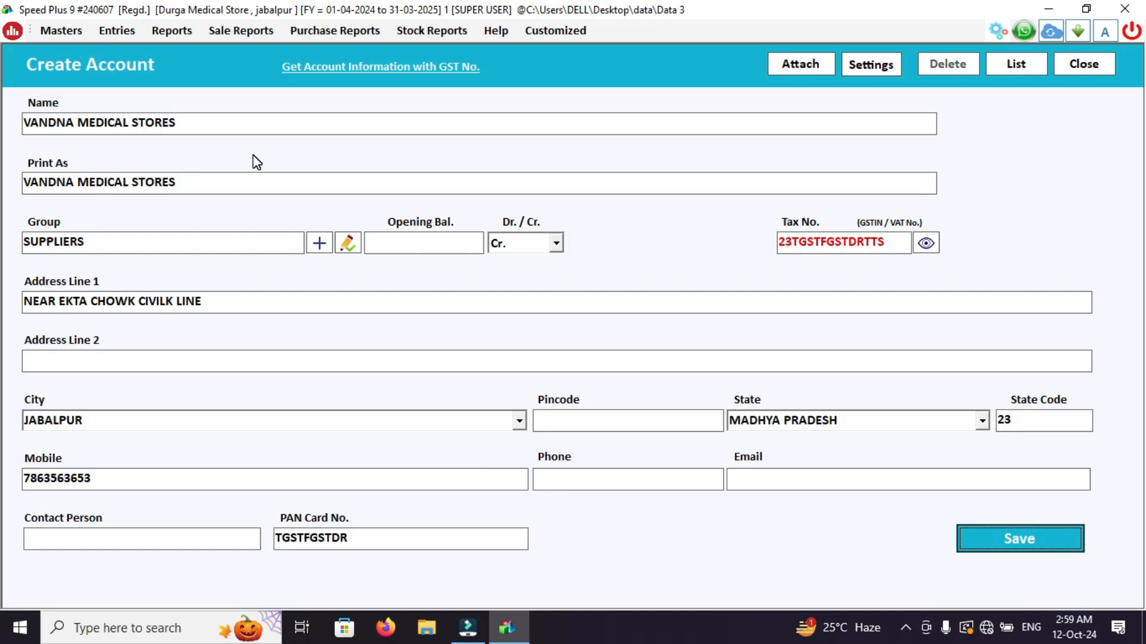
{"action": "left_click", "coordinate": [1023, 539]}
{"action": "key", "text": "Return"}
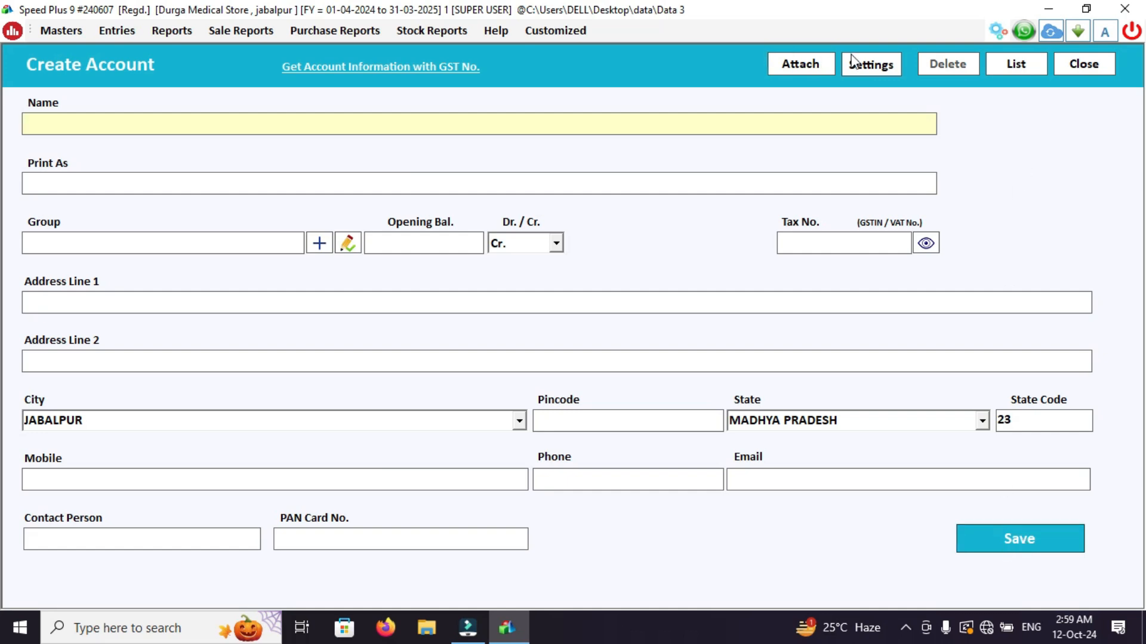
Enable drug license records, bill by bill balance and bank details in the account settings, and close the account form.
{"action": "left_click", "coordinate": [885, 71]}
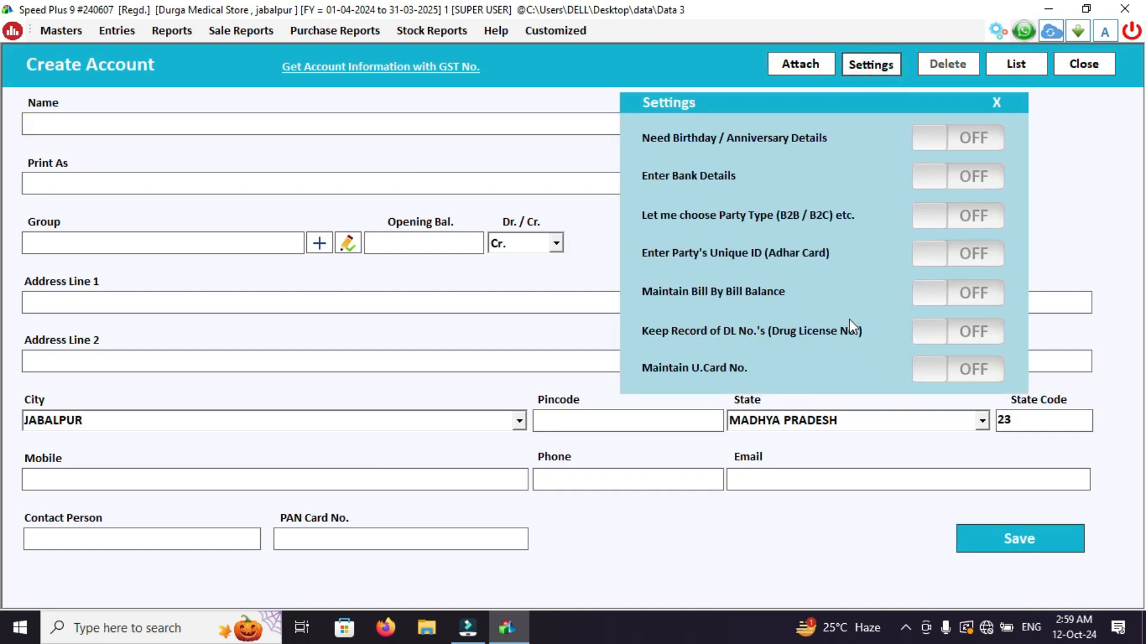
{"action": "left_click", "coordinate": [974, 333]}
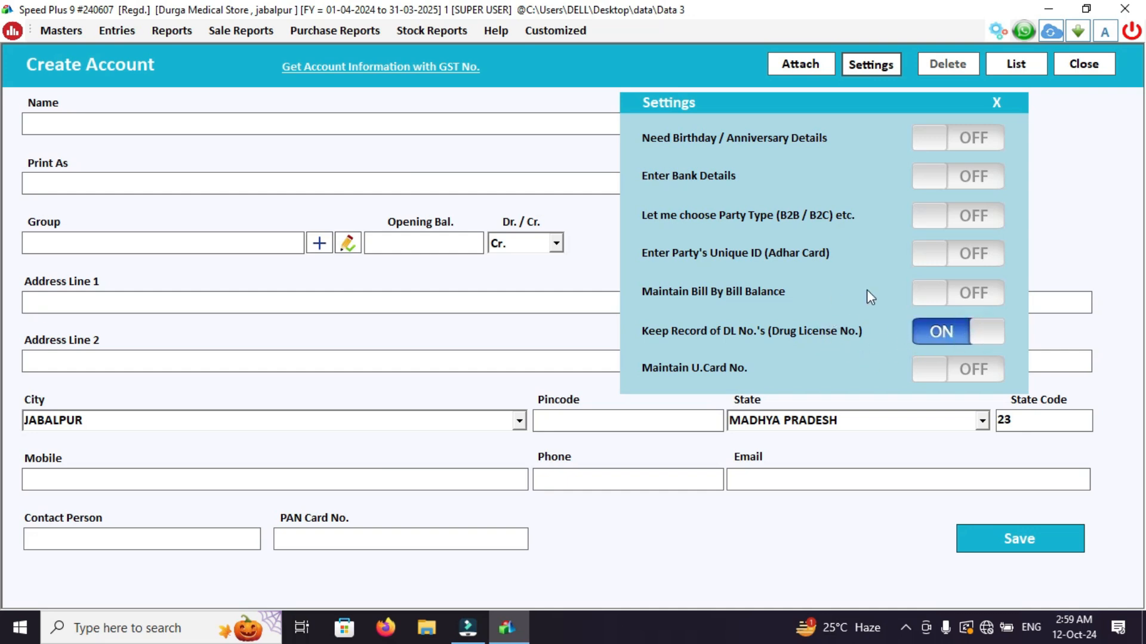
{"action": "left_click", "coordinate": [969, 292]}
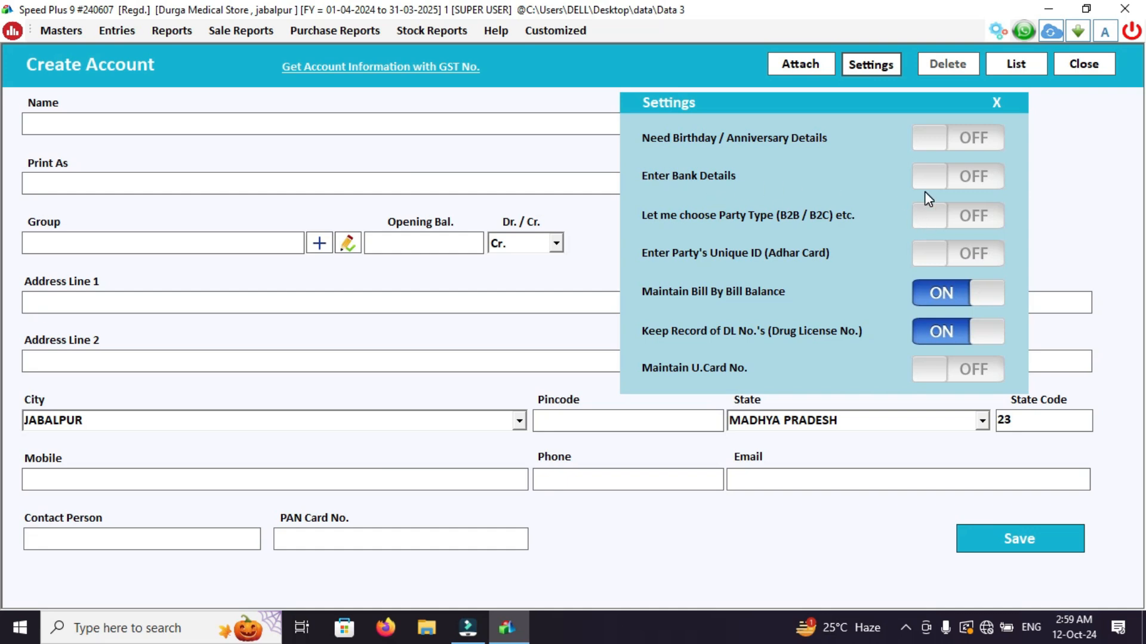
{"action": "left_click", "coordinate": [988, 177]}
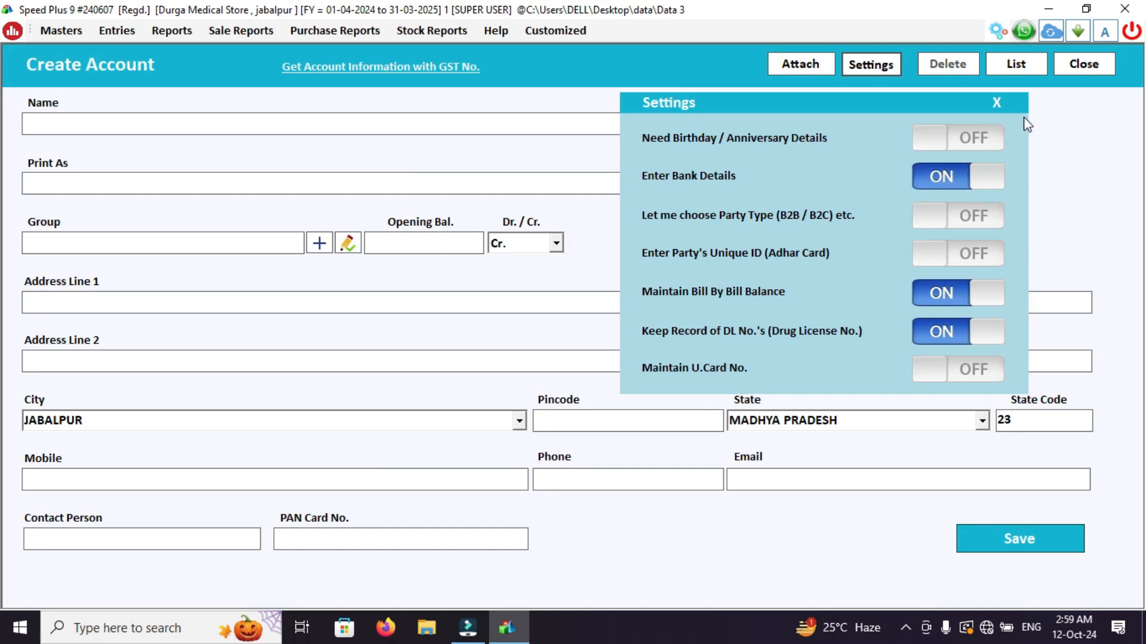
{"action": "left_click", "coordinate": [997, 102]}
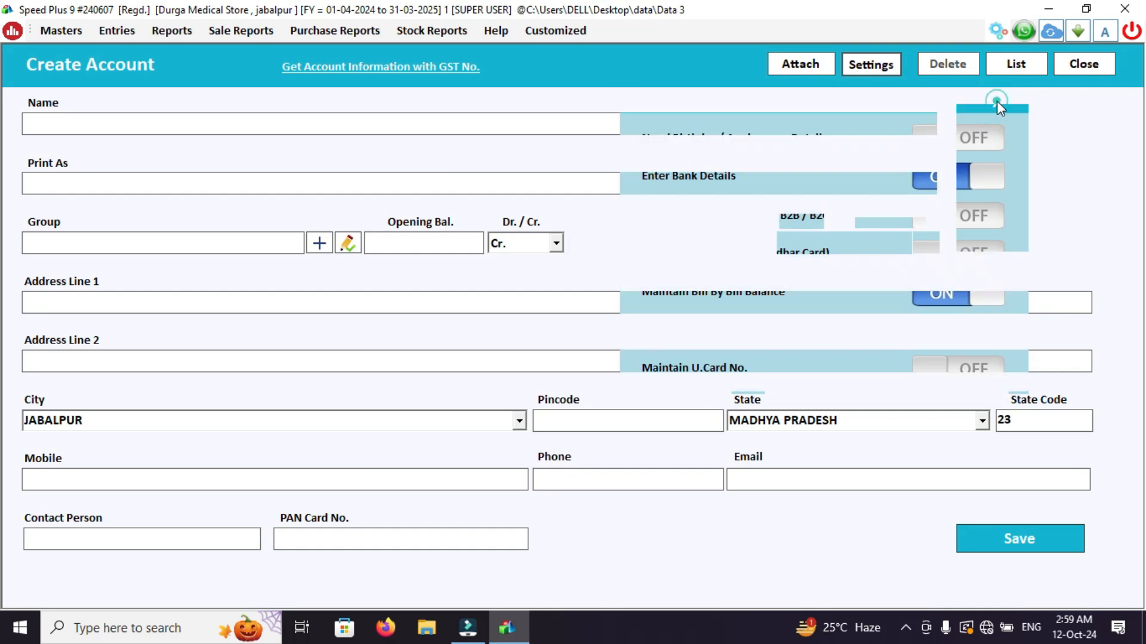
{"action": "key", "text": "Escape"}
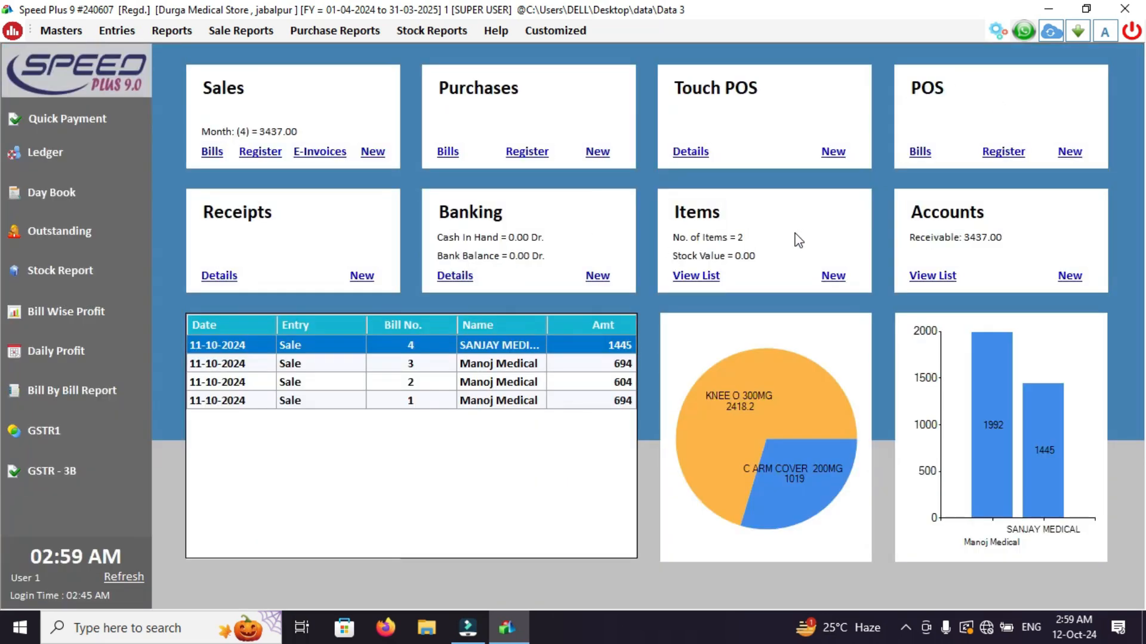
Find VANDNA MEDICAL STORES in the account list by searching VAN, and open it for editing through to its additional information.
{"action": "left_click", "coordinate": [940, 273]}
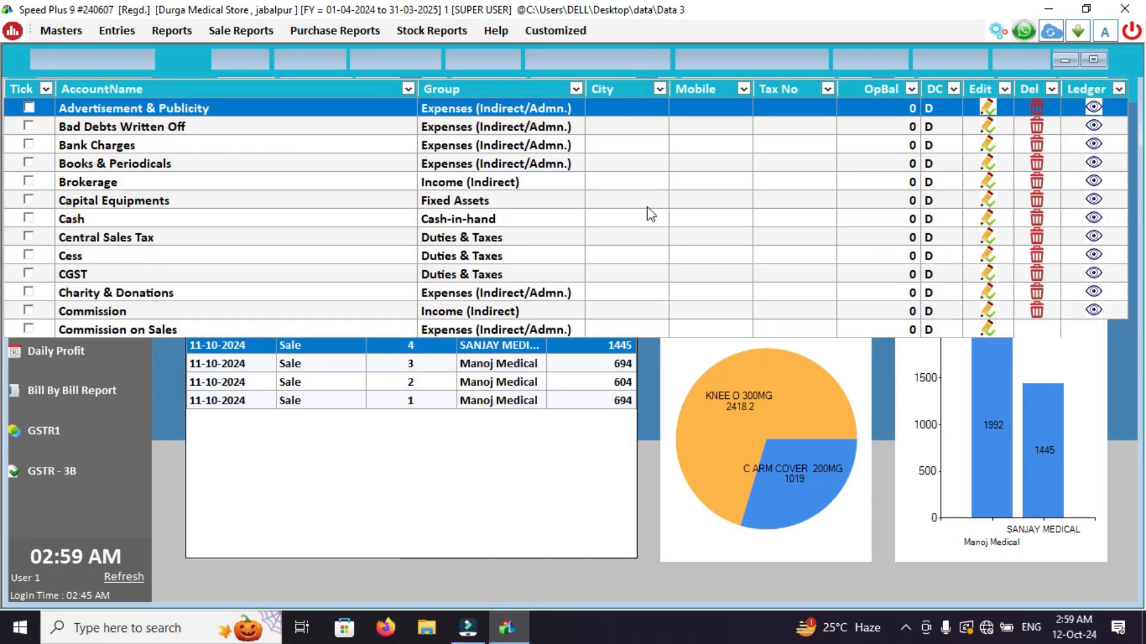
{"action": "left_click", "coordinate": [370, 159]}
{"action": "type", "text": "VAN"}
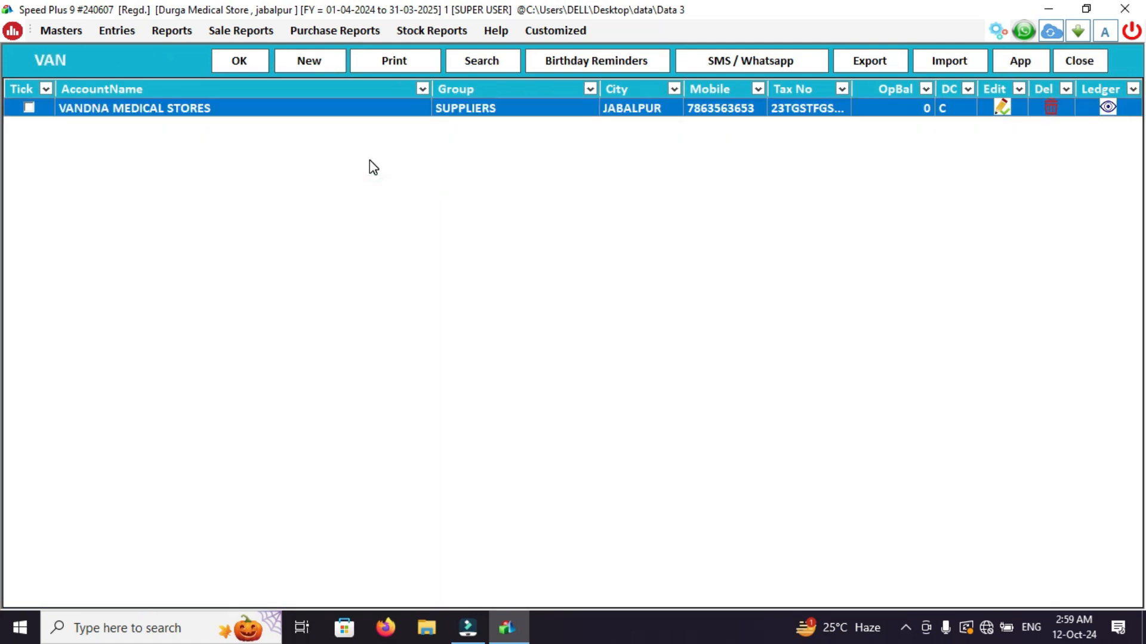
{"action": "double_click", "coordinate": [267, 107]}
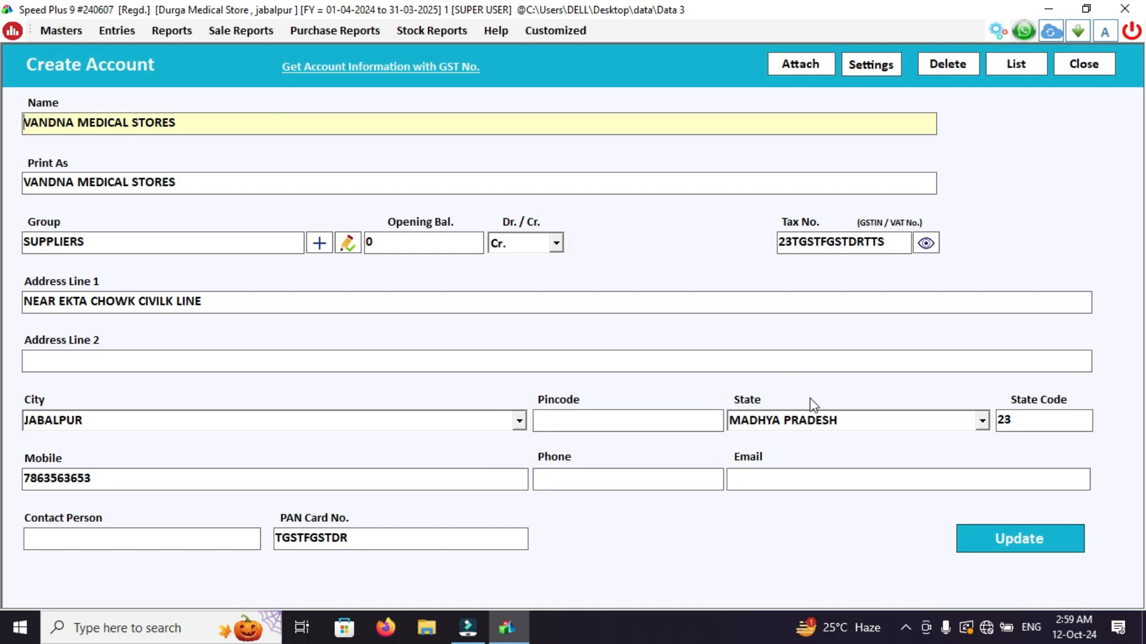
{"action": "left_click", "coordinate": [607, 422]}
{"action": "key", "text": "Return"}
{"action": "key", "text": "Return"}
{"action": "key", "text": "Return"}
{"action": "key", "text": "Return"}
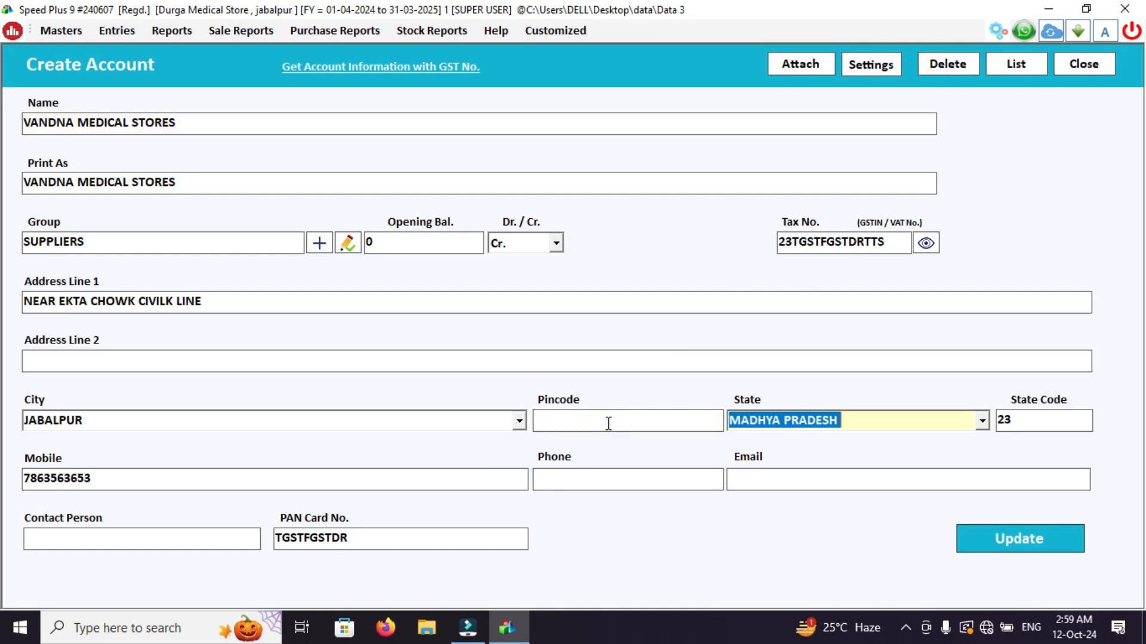
{"action": "key", "text": "Return"}
{"action": "key", "text": "Return"}
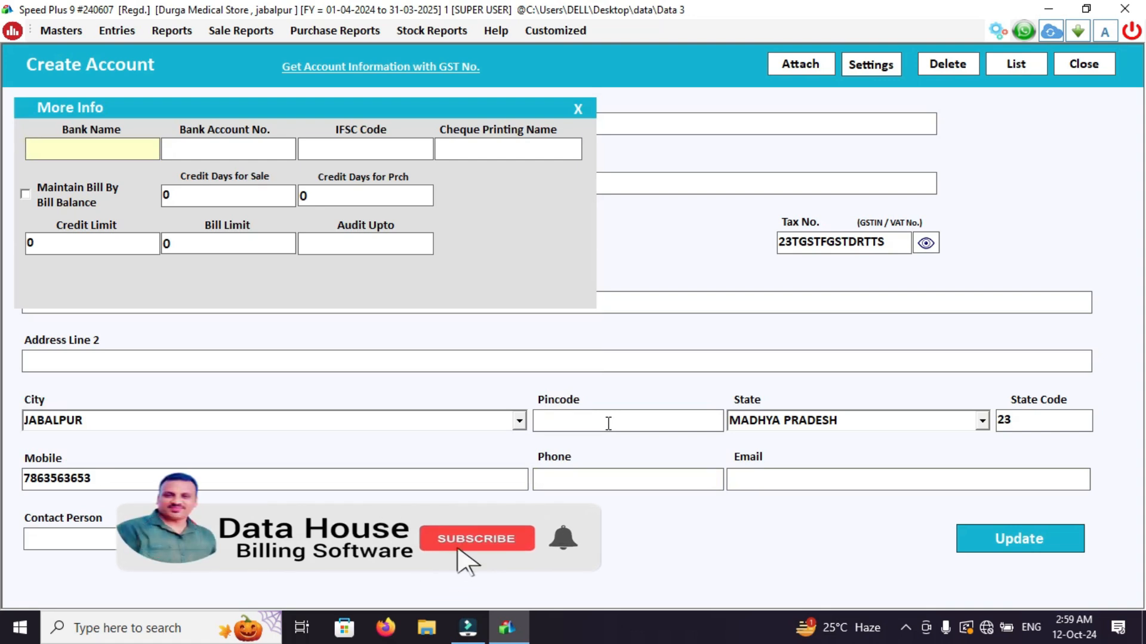
Set the bank name to SBI BANK and enter the supplier's bank account number and IFSC code.
{"action": "type", "text": "SBI "}
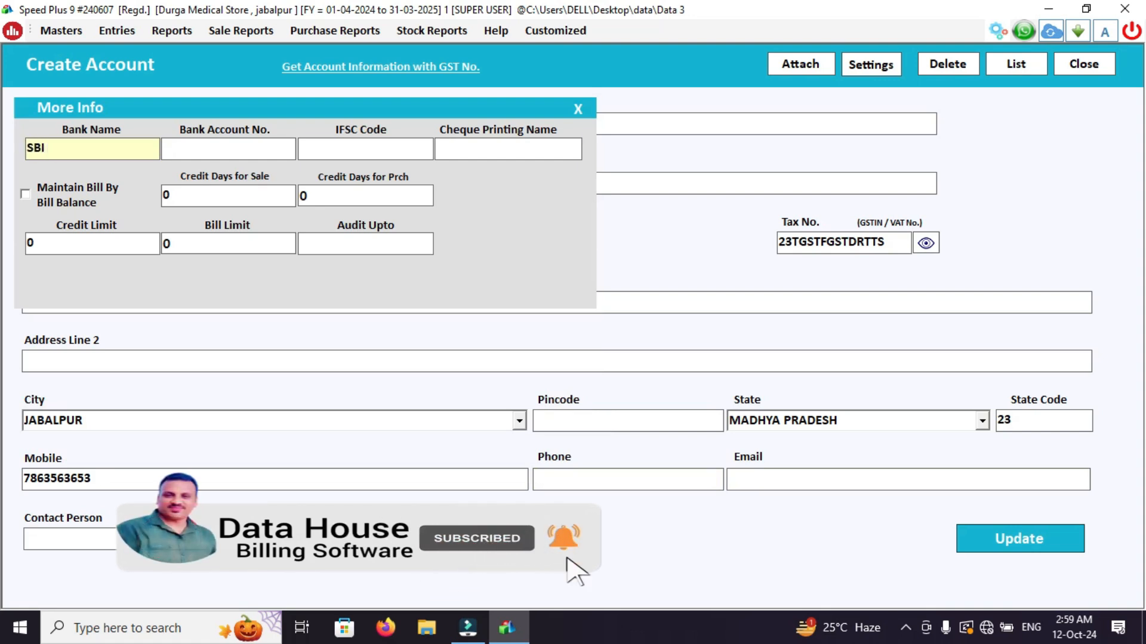
{"action": "type", "text": "BANK"}
{"action": "key", "text": "Return"}
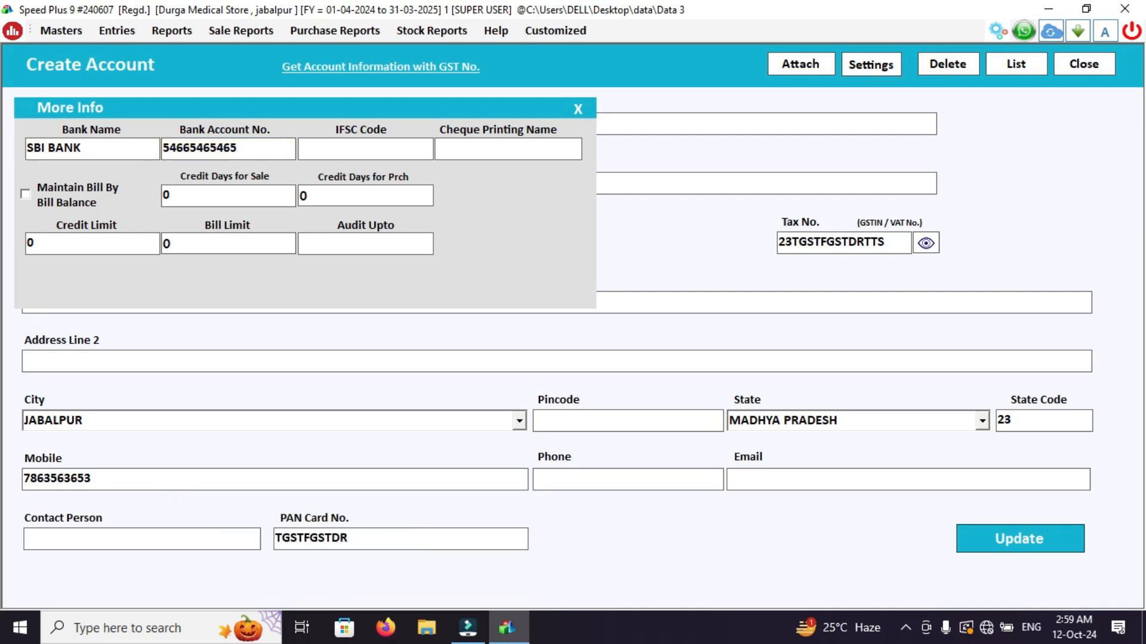
{"action": "key", "text": "Return"}
{"action": "type", "text": "SBIN654654"}
{"action": "key", "text": "Return"}
{"action": "key", "text": "Return"}
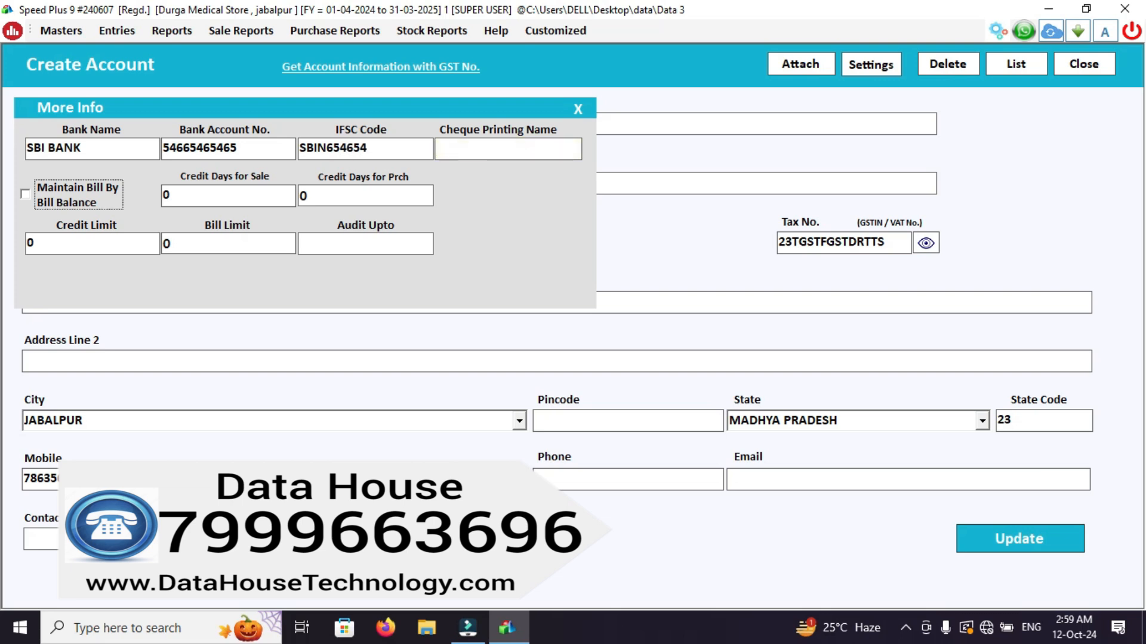
Set the account's cheque printing name to VANDNA ENTERPISES.
{"action": "key", "text": "shift+Tab"}
{"action": "type", "text": "VA"}
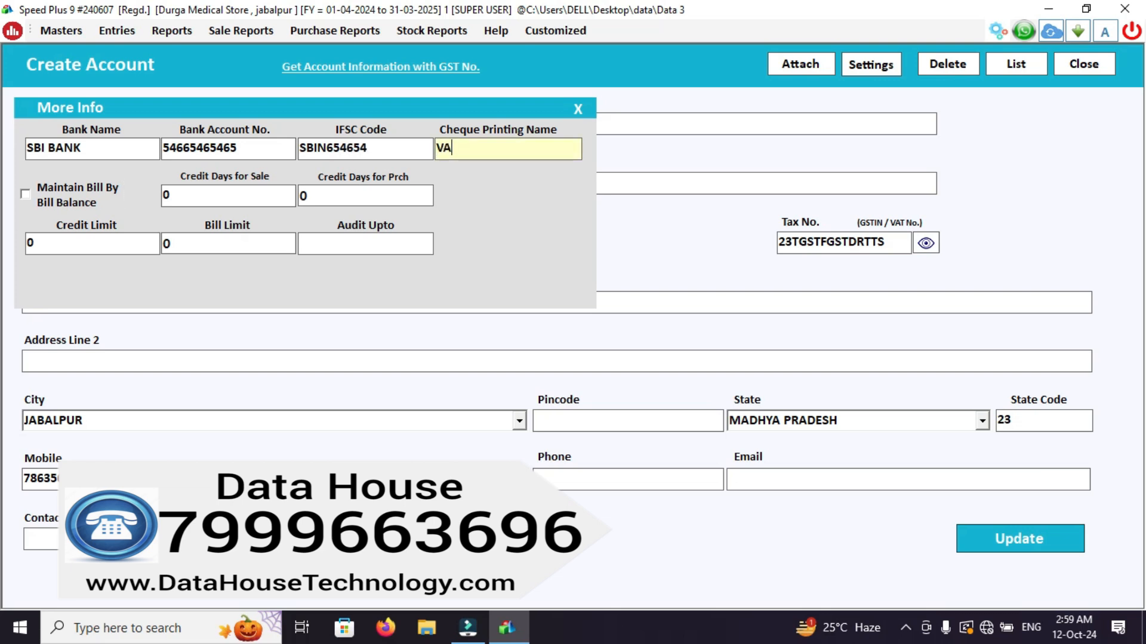
{"action": "type", "text": "NDNA ENTE"}
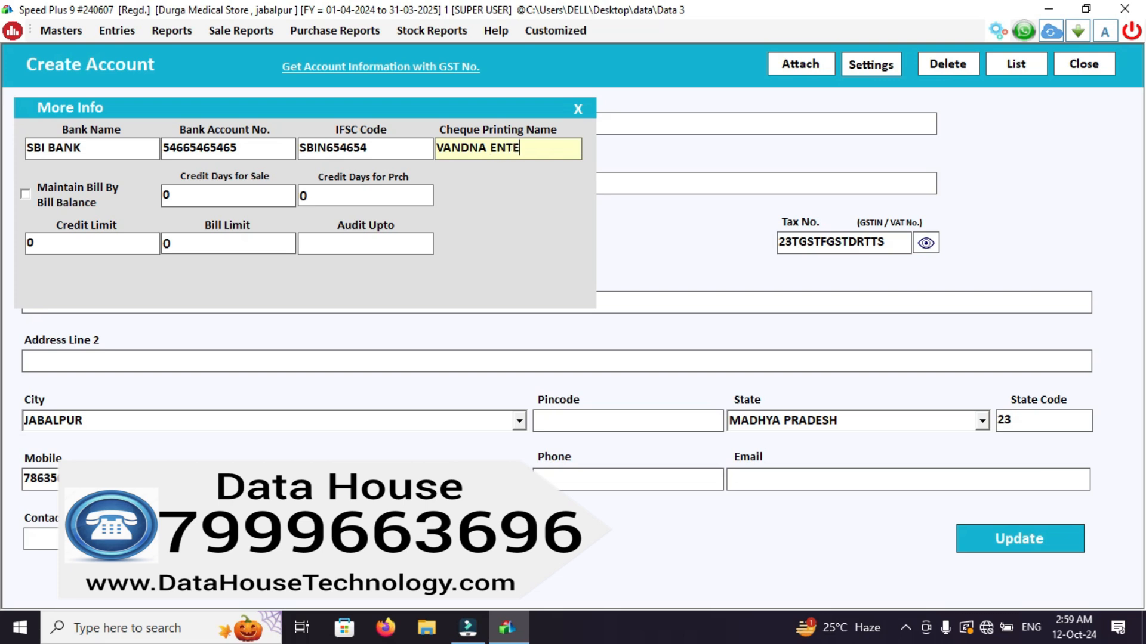
{"action": "type", "text": "RPISES"}
{"action": "key", "text": "Tab"}
Enable bill by bill balance for the supplier and set the credit days for both sale and purchase to 30.
{"action": "key", "text": "Tab"}
{"action": "key", "text": "shift+Tab"}
{"action": "key", "text": "space"}
{"action": "key", "text": "Tab"}
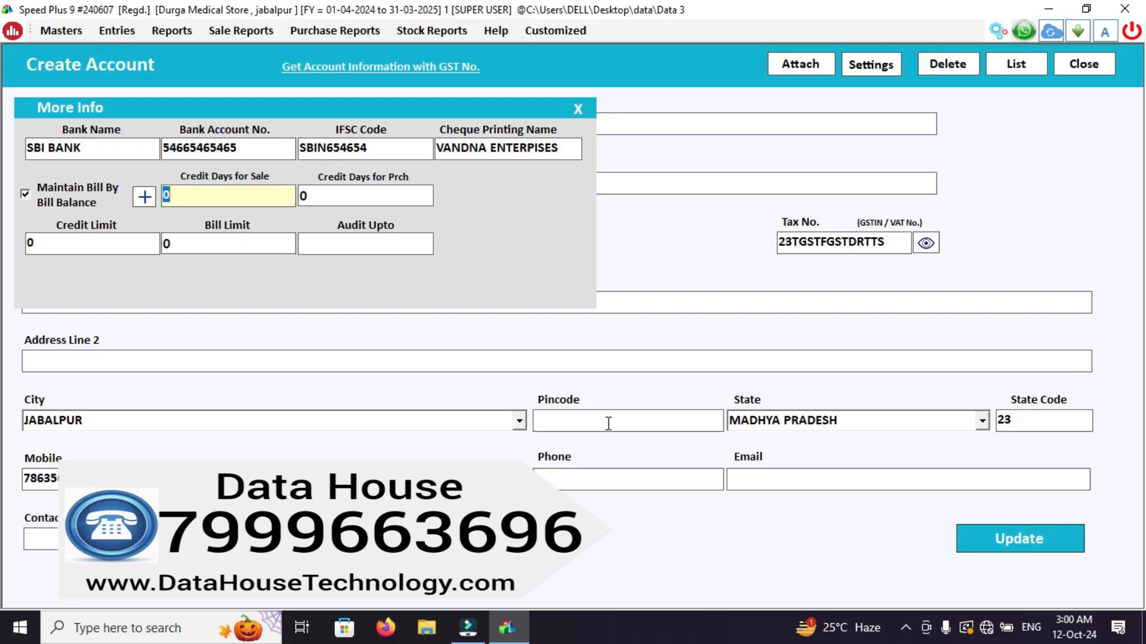
{"action": "type", "text": "30"}
{"action": "key", "text": "Tab"}
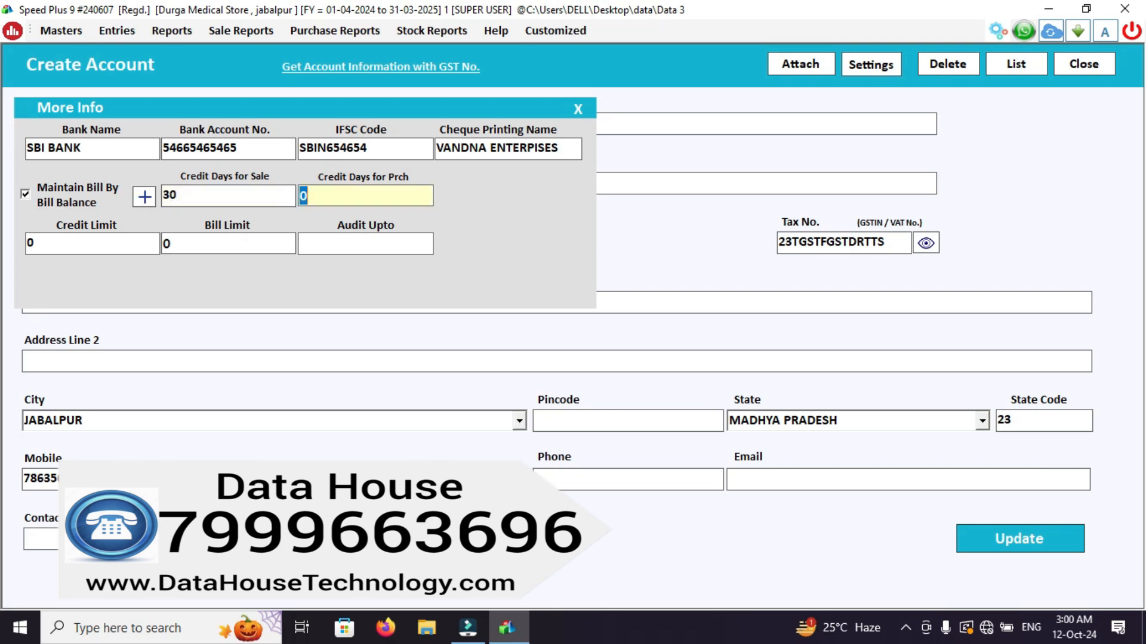
{"action": "type", "text": "30"}
Enter a credit limit for the supplier and finish the additional information.
{"action": "key", "text": "Tab"}
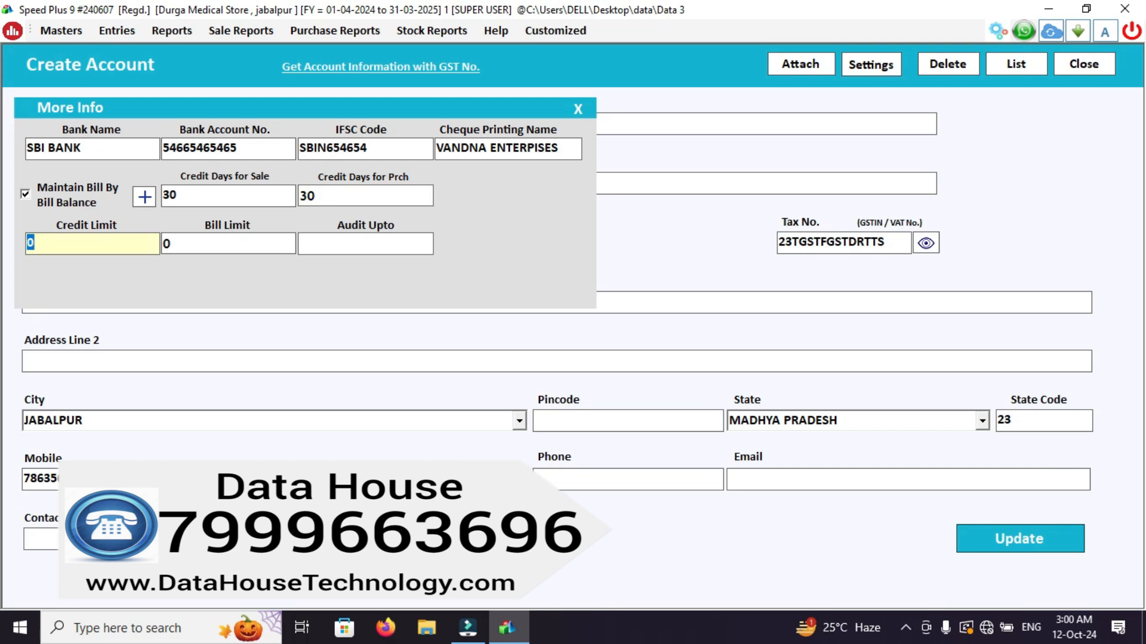
{"action": "type", "text": "100"}
{"action": "key", "text": "Tab"}
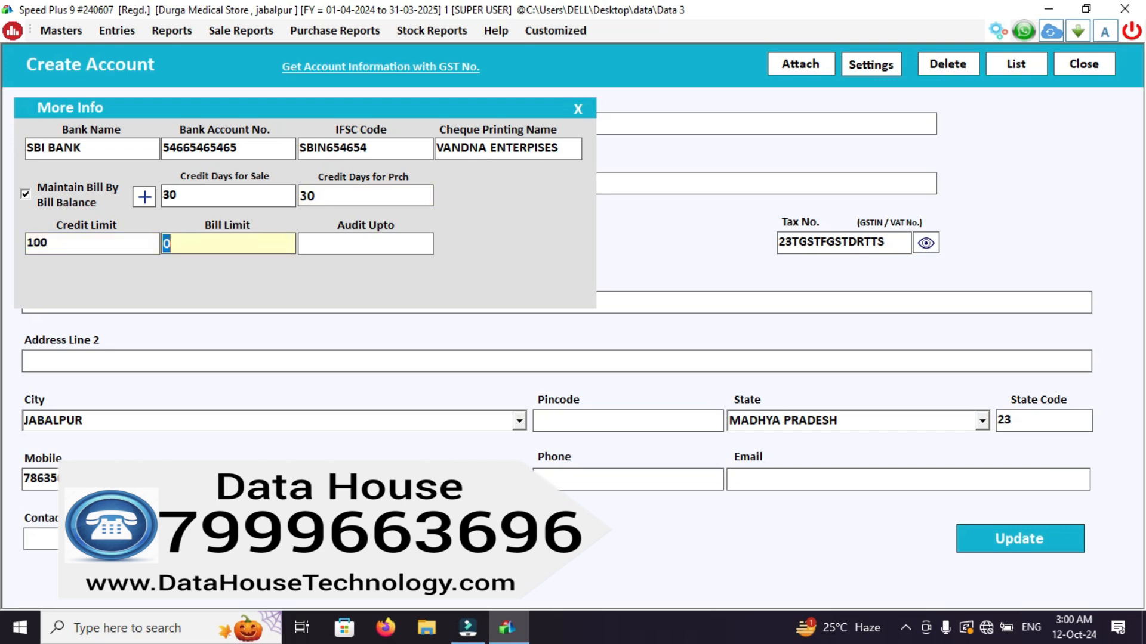
{"action": "left_click", "coordinate": [49, 244]}
{"action": "type", "text": "99"}
{"action": "key", "text": "Tab"}
{"action": "key", "text": "Tab"}
{"action": "key", "text": "Tab"}
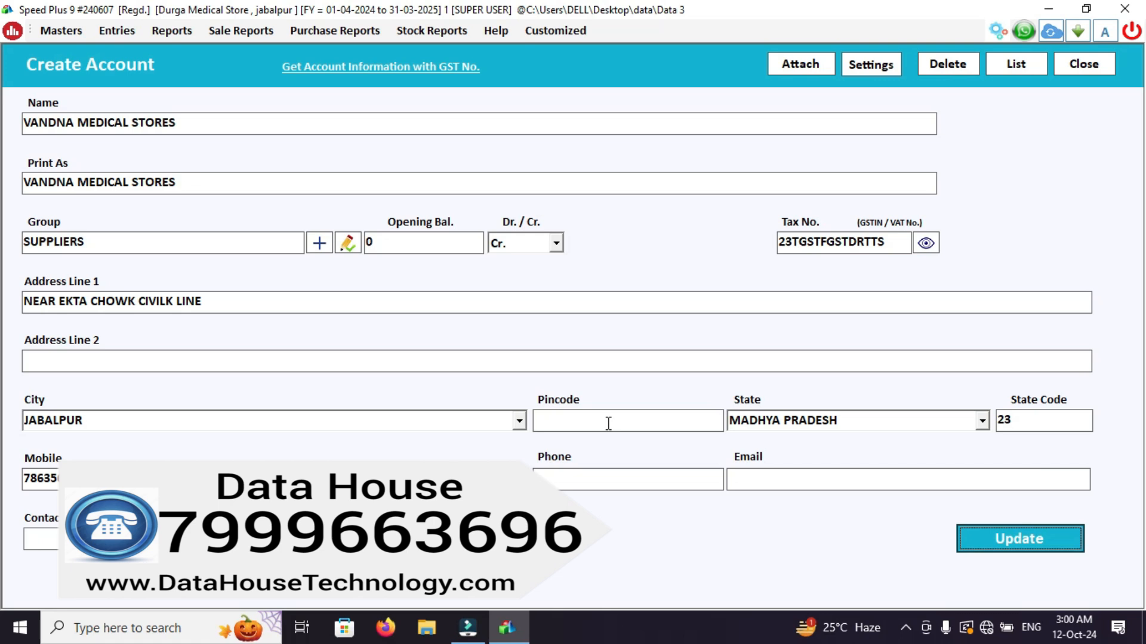
Update the supplier account and return to the list of accounts.
{"action": "key", "text": "Return"}
{"action": "key", "text": "Return"}
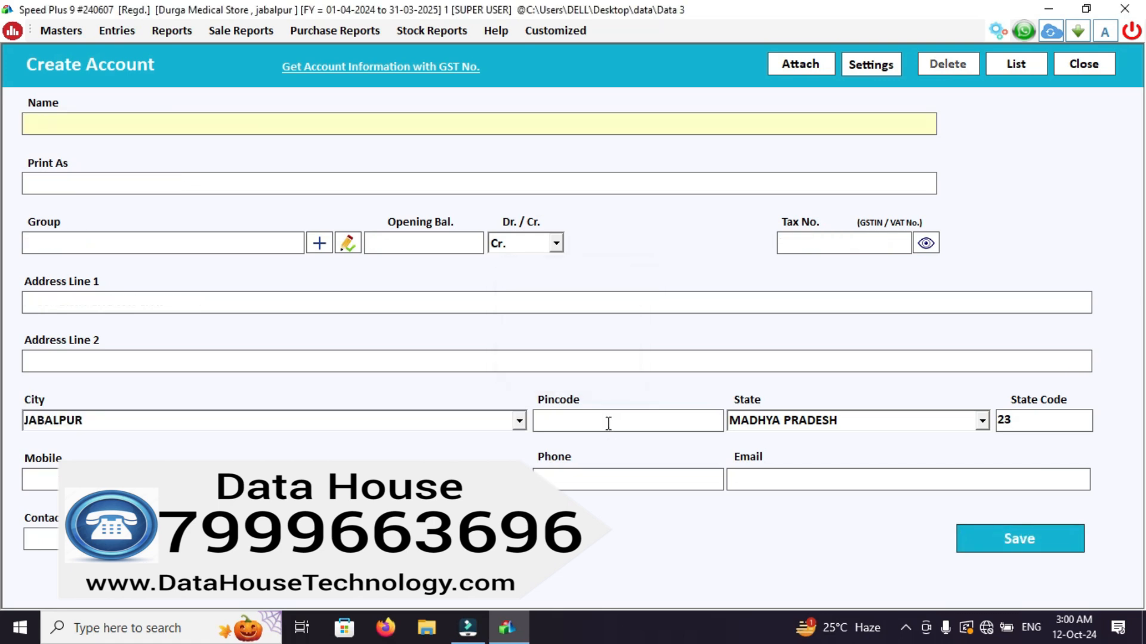
{"action": "key", "text": "Escape"}
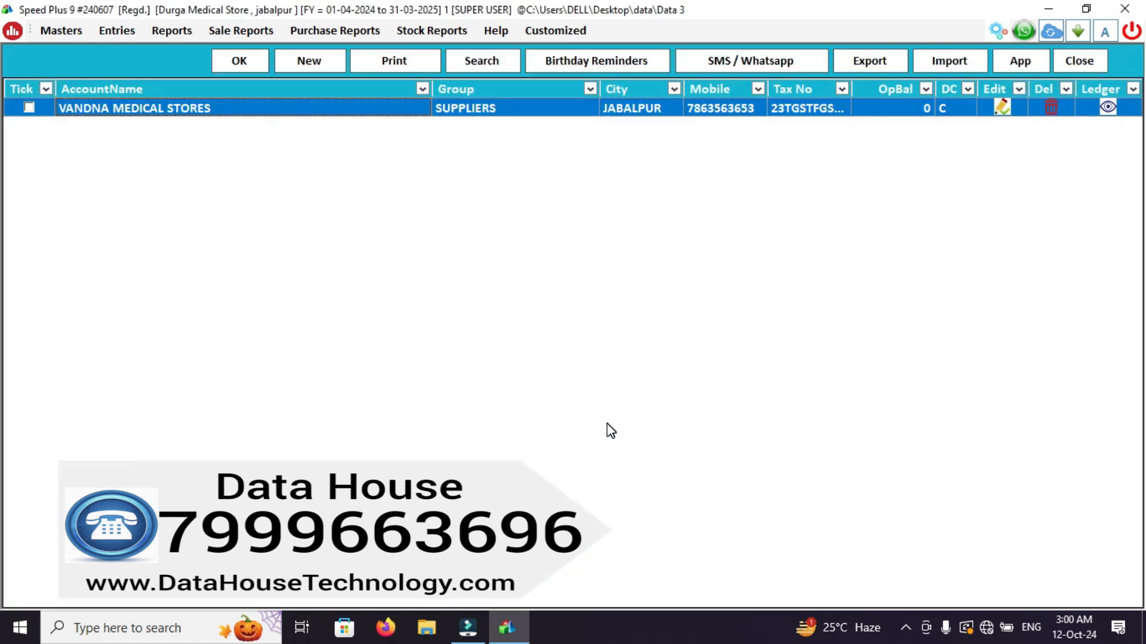
Start a new account named RAHUL MEDICAL STORE and keep the same name for printing.
{"action": "left_click", "coordinate": [320, 66]}
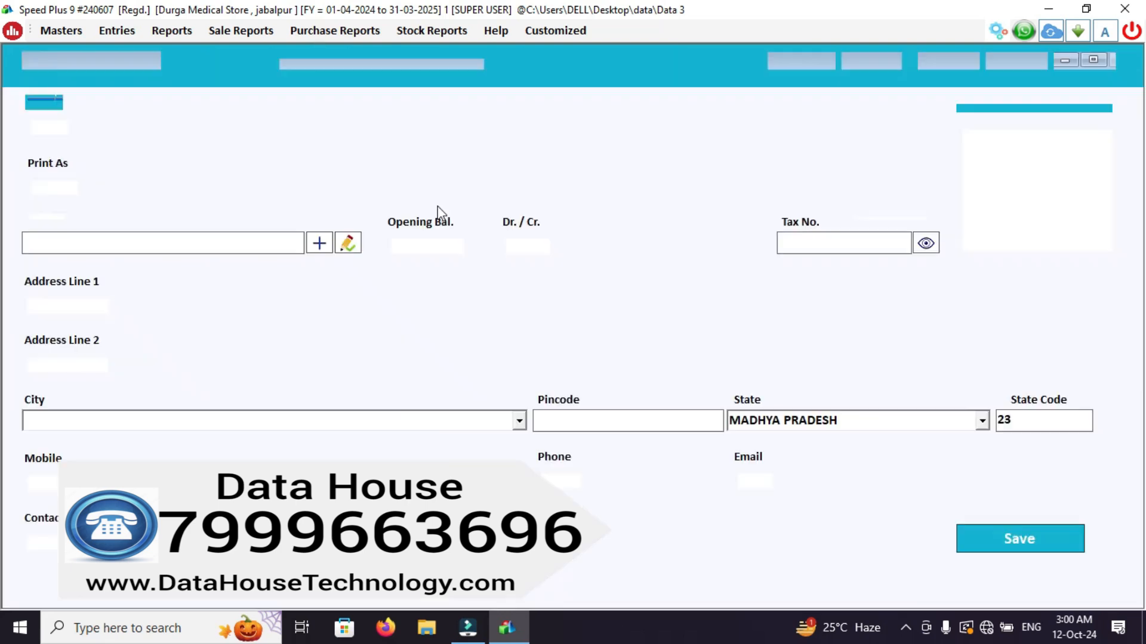
{"action": "left_click", "coordinate": [198, 128]}
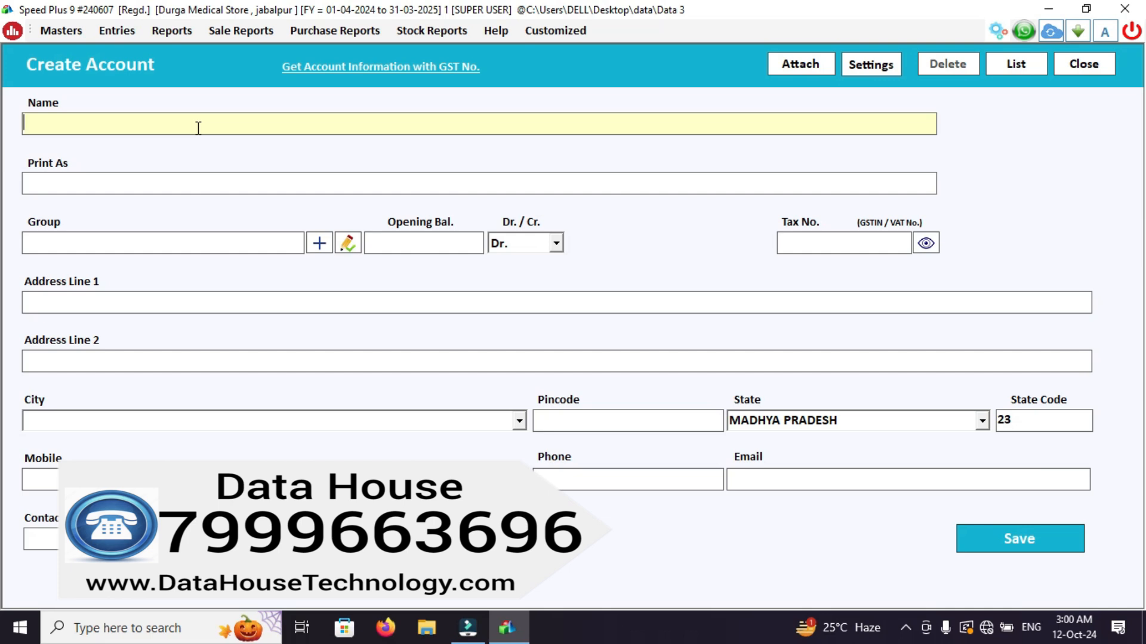
{"action": "type", "text": "RAHUL MEDICAL STORE"}
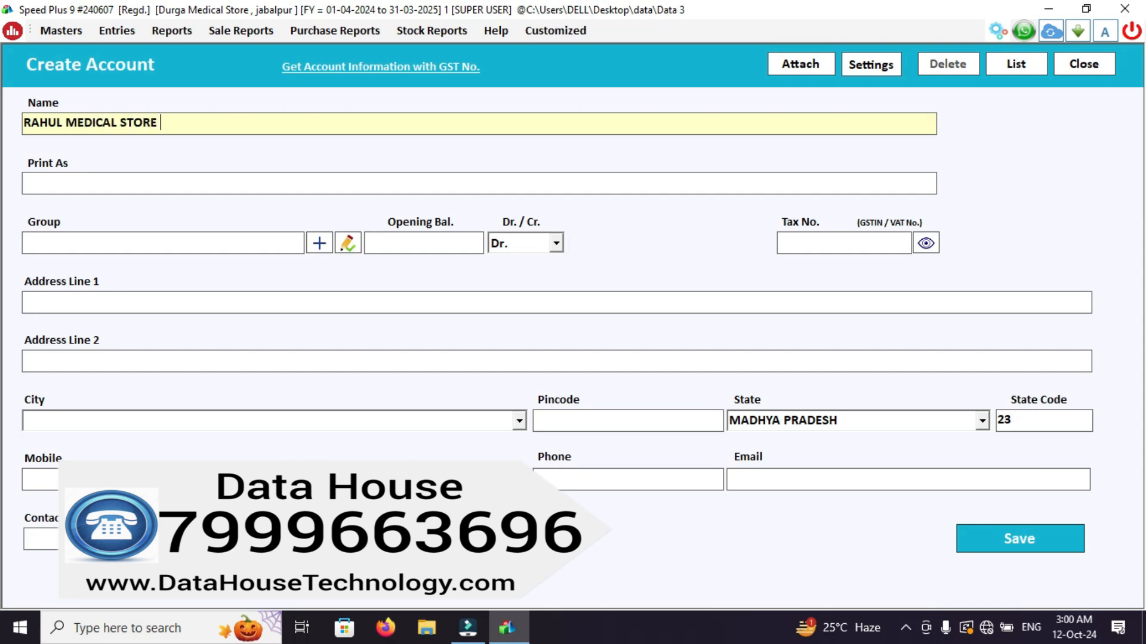
{"action": "key", "text": "Return"}
{"action": "key", "text": "Return"}
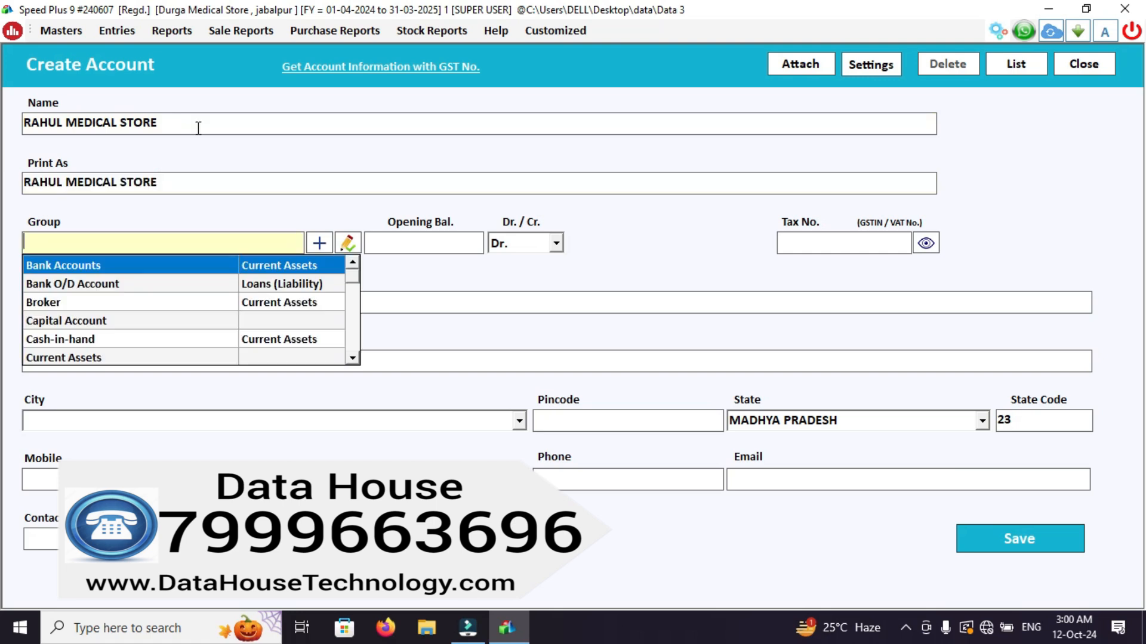
Assign the account to the CUSTOMERS group, keep the balance type as Dr., and enter the customer's tax number.
{"action": "type", "text": "CUS"}
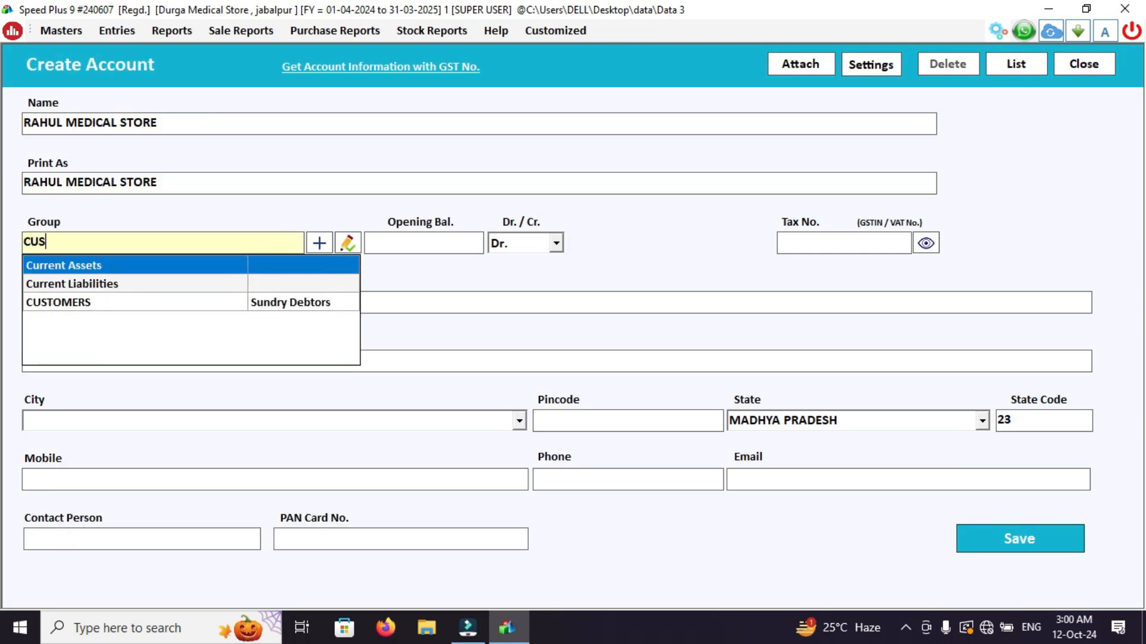
{"action": "key", "text": "Return"}
{"action": "key", "text": "Return"}
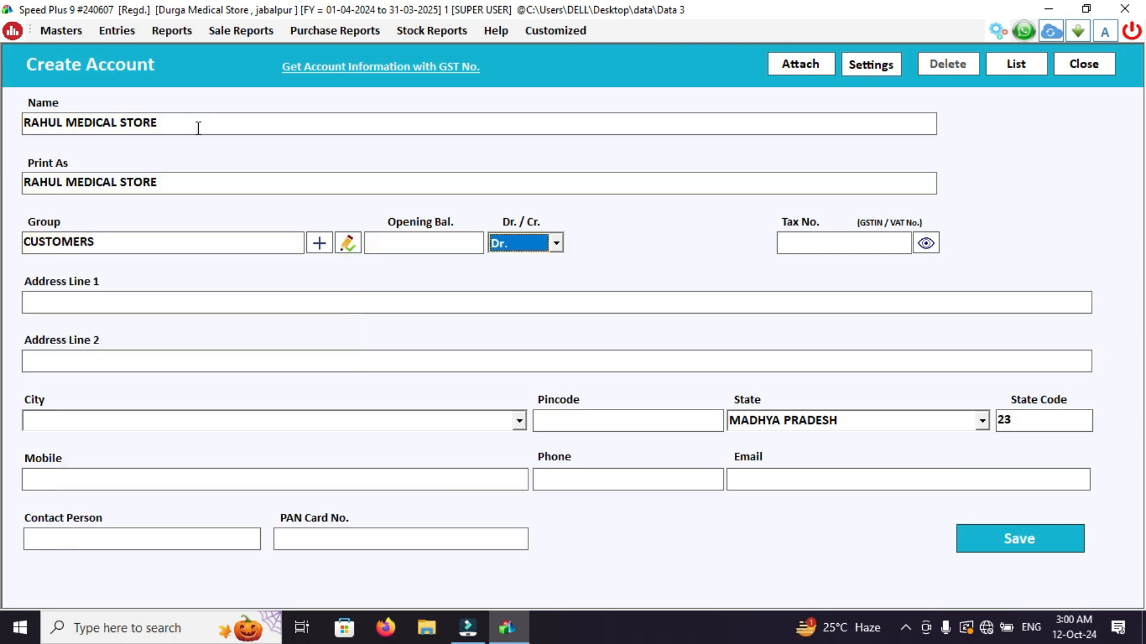
{"action": "key", "text": "Return"}
{"action": "type", "text": "23HGH"}
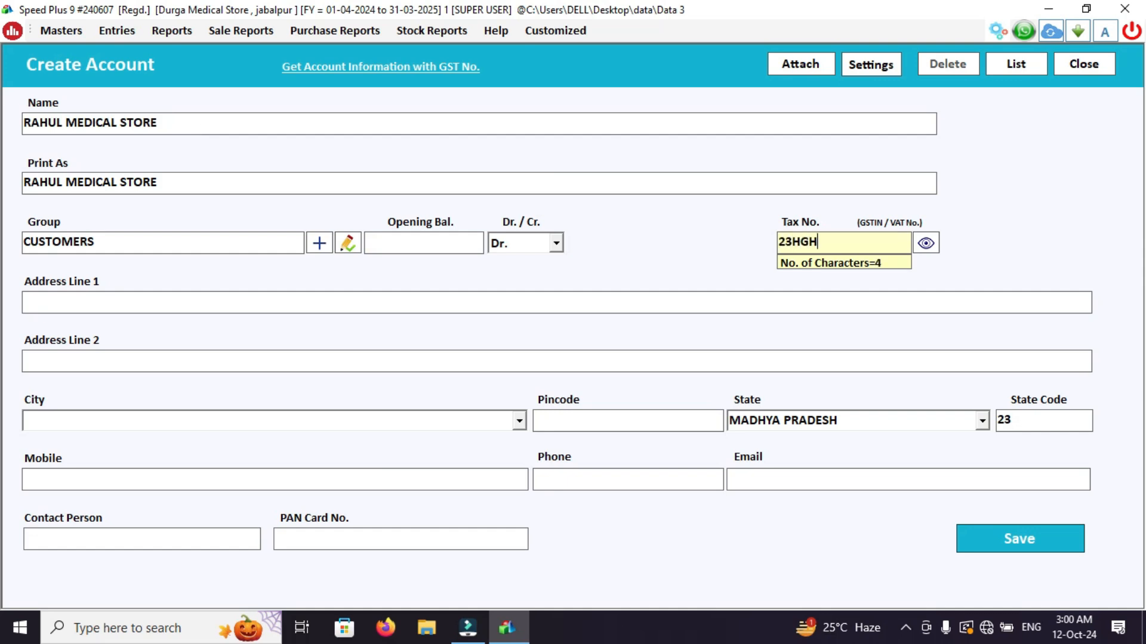
{"action": "type", "text": "SDYSYDHUA"}
{"action": "key", "text": "Return"}
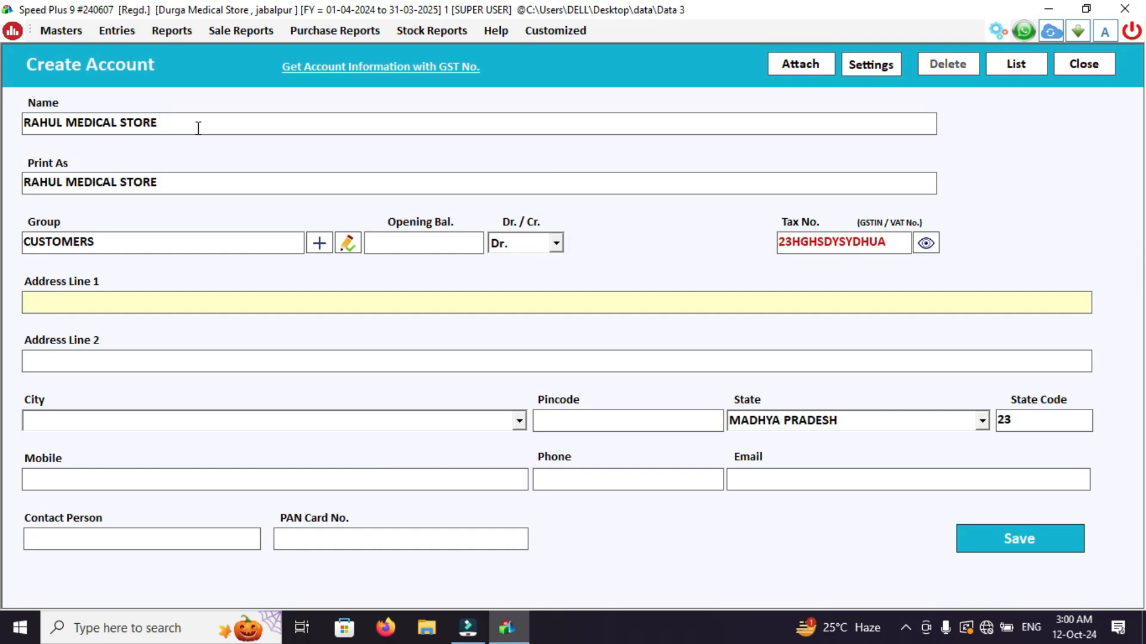
Fill in the customer's first address line and set the city to JABALPUR.
{"action": "type", "text": "ADHARTAJABALPUR"}
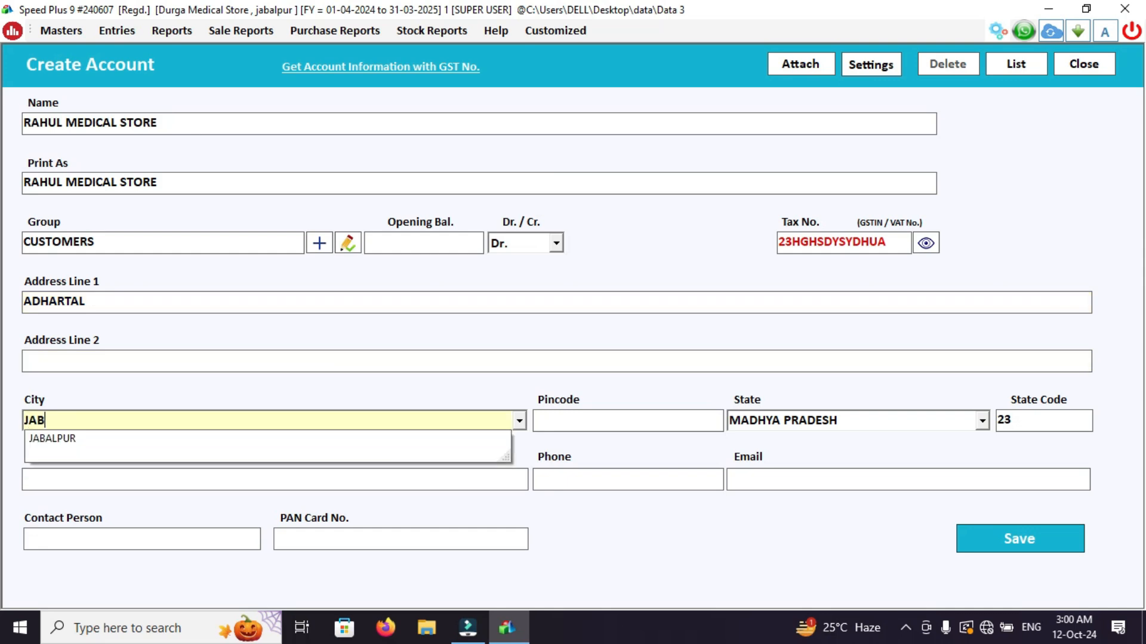
{"action": "key", "text": "Return"}
{"action": "key", "text": "Return"}
{"action": "key", "text": "Return"}
{"action": "key", "text": "Return"}
{"action": "key", "text": "Return"}
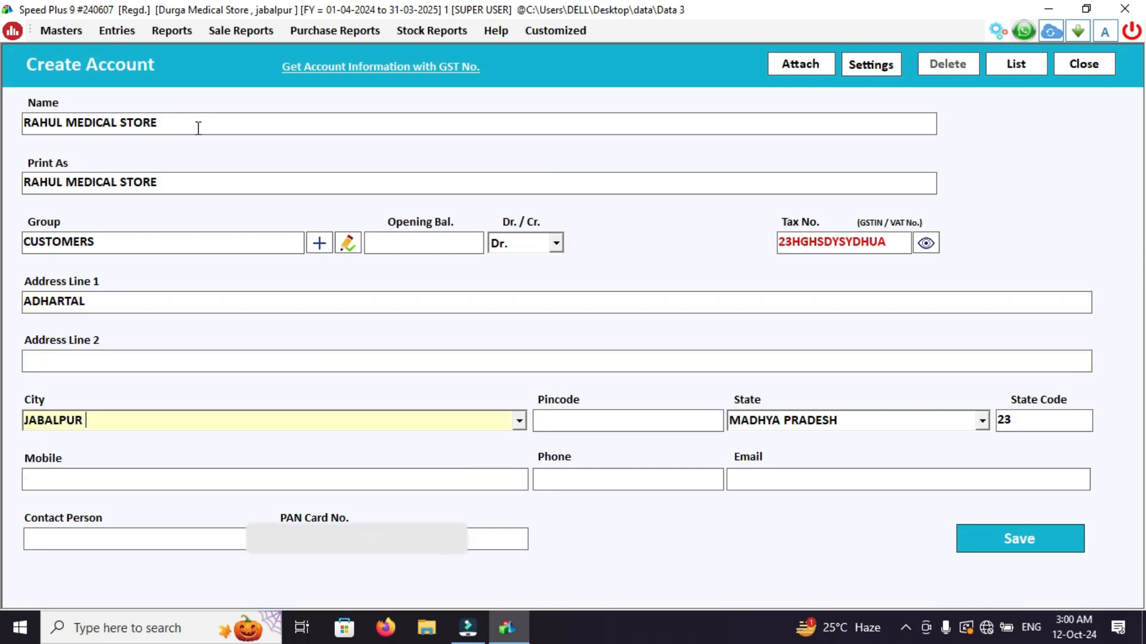
Enter the customer's mobile number, clearing the wrongly entered characters.
{"action": "type", "text": "23HH"}
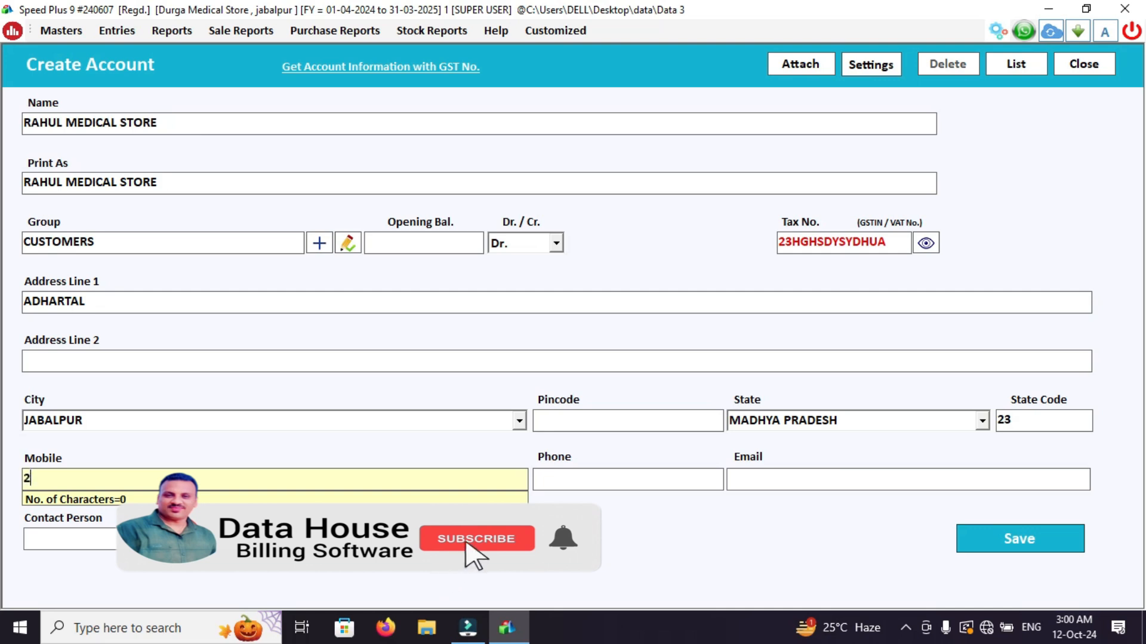
{"action": "key", "text": "BackSpace"}
{"action": "key", "text": "BackSpace"}
{"action": "key", "text": "BackSpace"}
{"action": "key", "text": "BackSpace"}
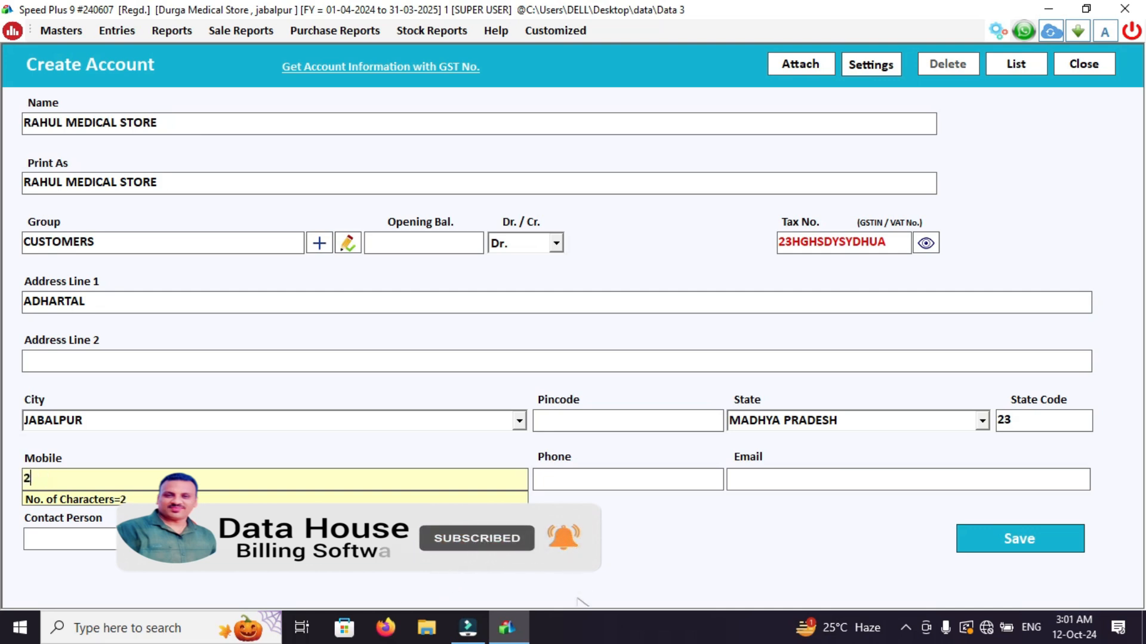
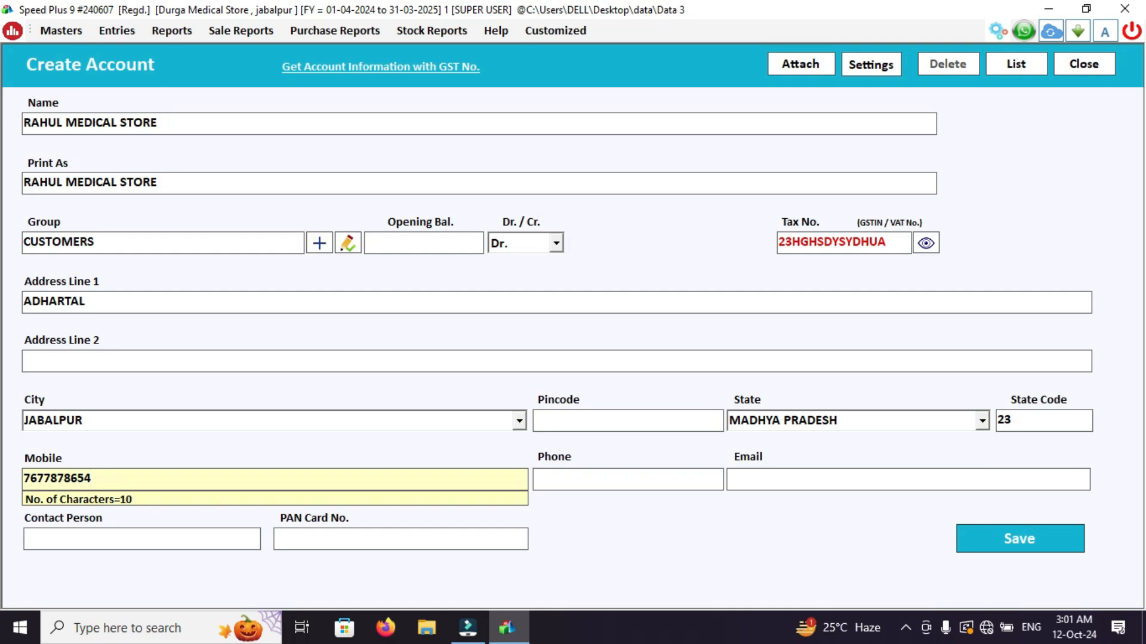
{"action": "key", "text": "Return"}
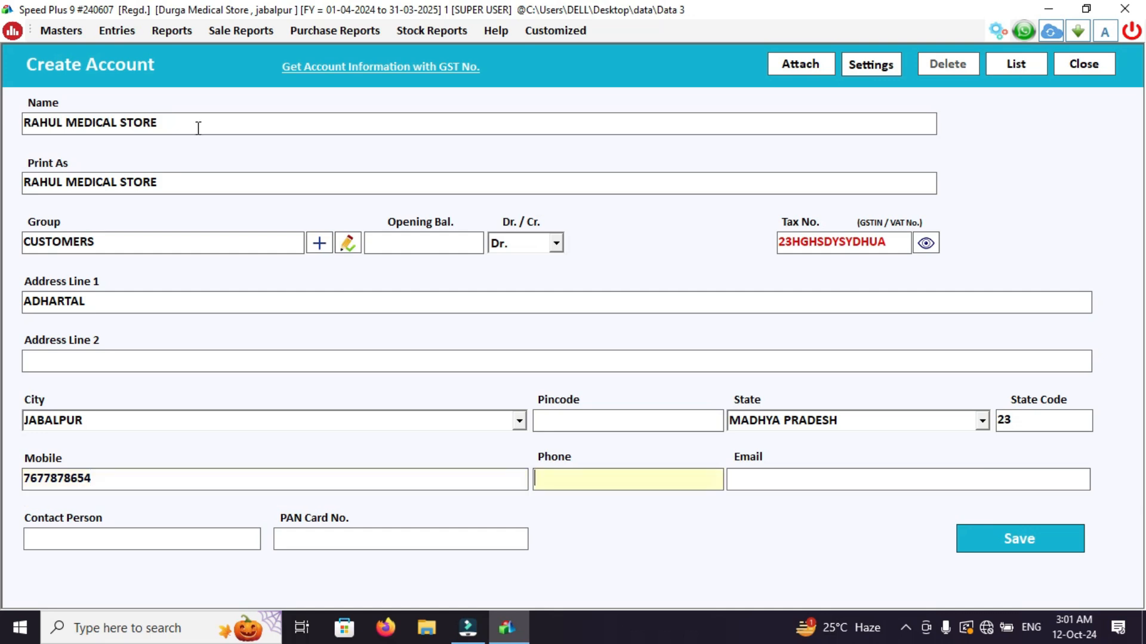
In the additional information, enable bill by bill balance for the customer and set the credit days to 30.
{"action": "key", "text": "Return"}
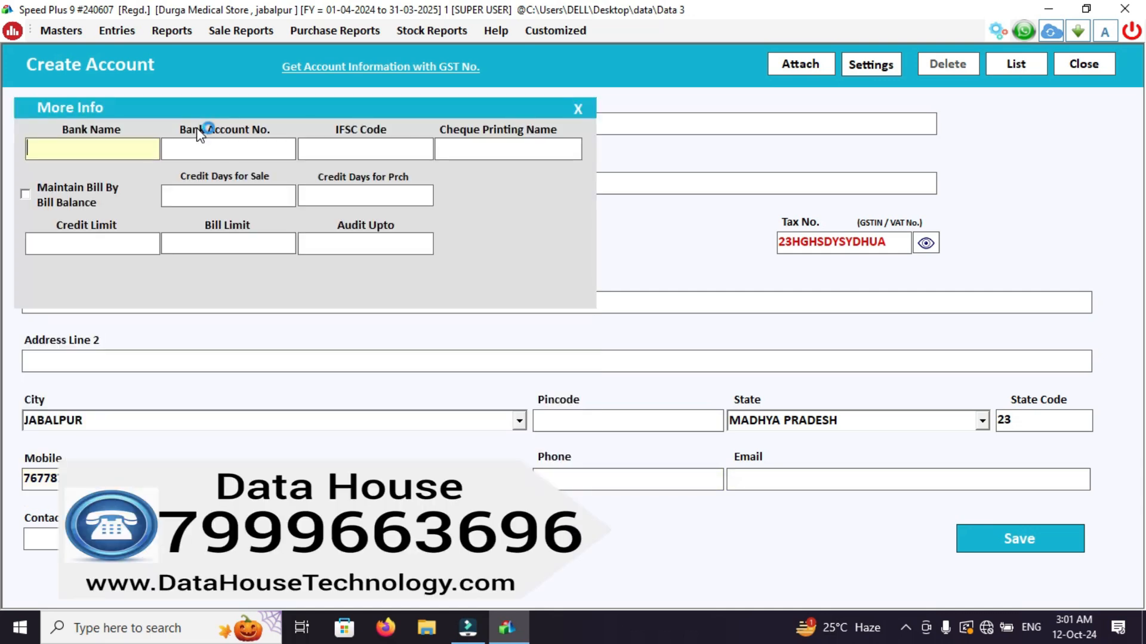
{"action": "key", "text": "Return"}
{"action": "key", "text": "Return"}
{"action": "key", "text": "shift+Tab"}
{"action": "key", "text": "space"}
{"action": "key", "text": "Return"}
{"action": "type", "text": "30"}
{"action": "key", "text": "Return"}
{"action": "key", "text": "Return"}
{"action": "key", "text": "Return"}
{"action": "key", "text": "Return"}
{"action": "key", "text": "Return"}
Save the new customer account and return to the dashboard.
{"action": "key", "text": "Return"}
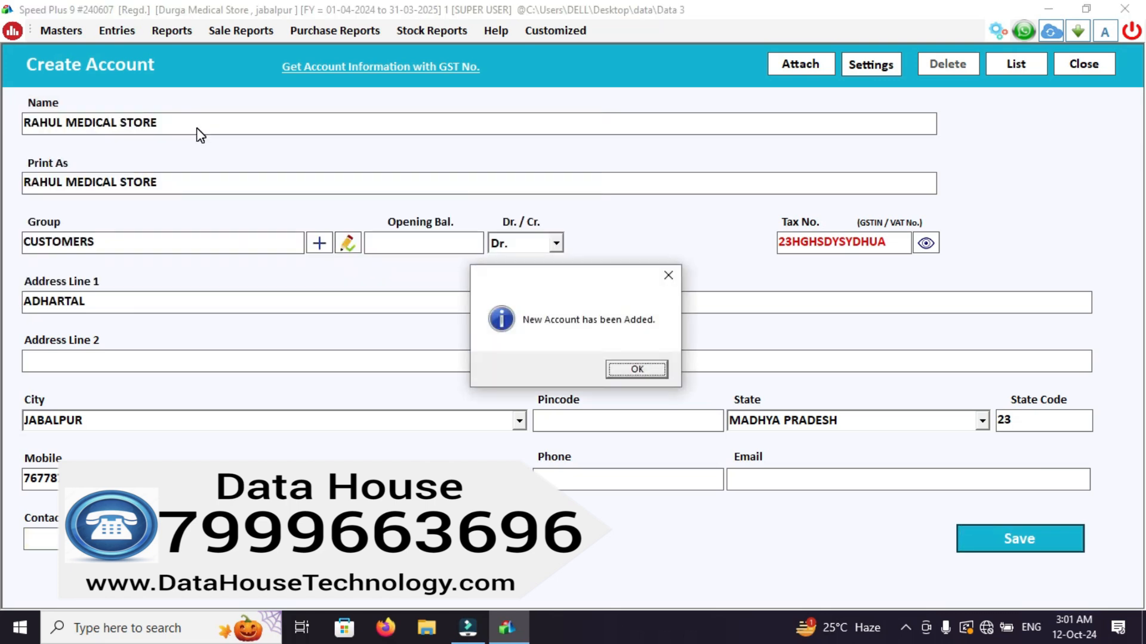
{"action": "key", "text": "Return"}
{"action": "key", "text": "Escape"}
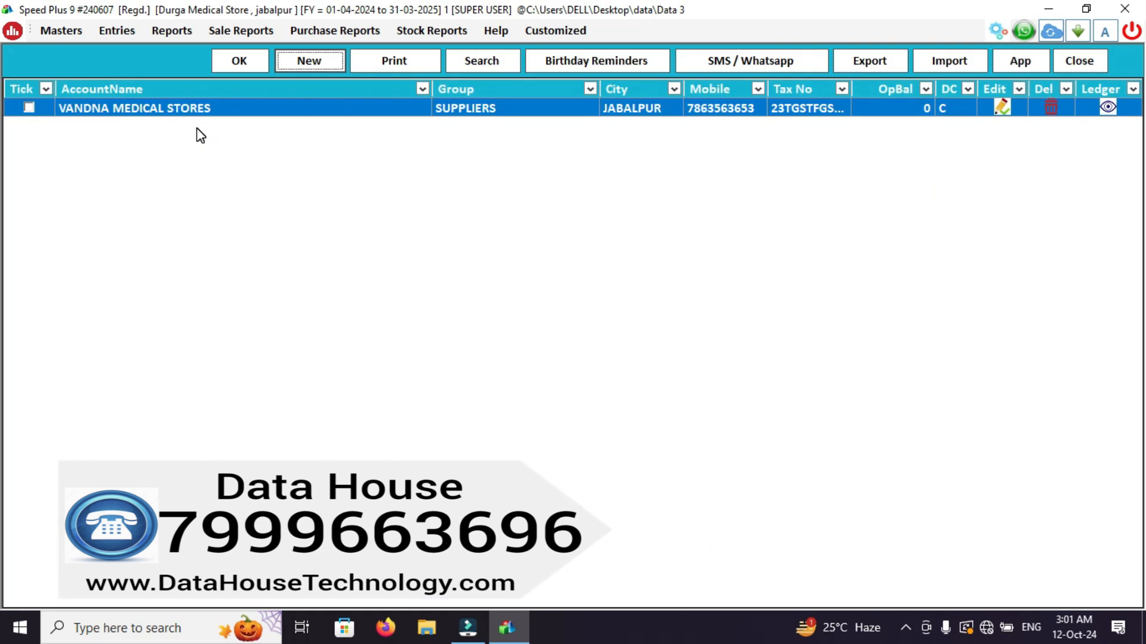
{"action": "key", "text": "Escape"}
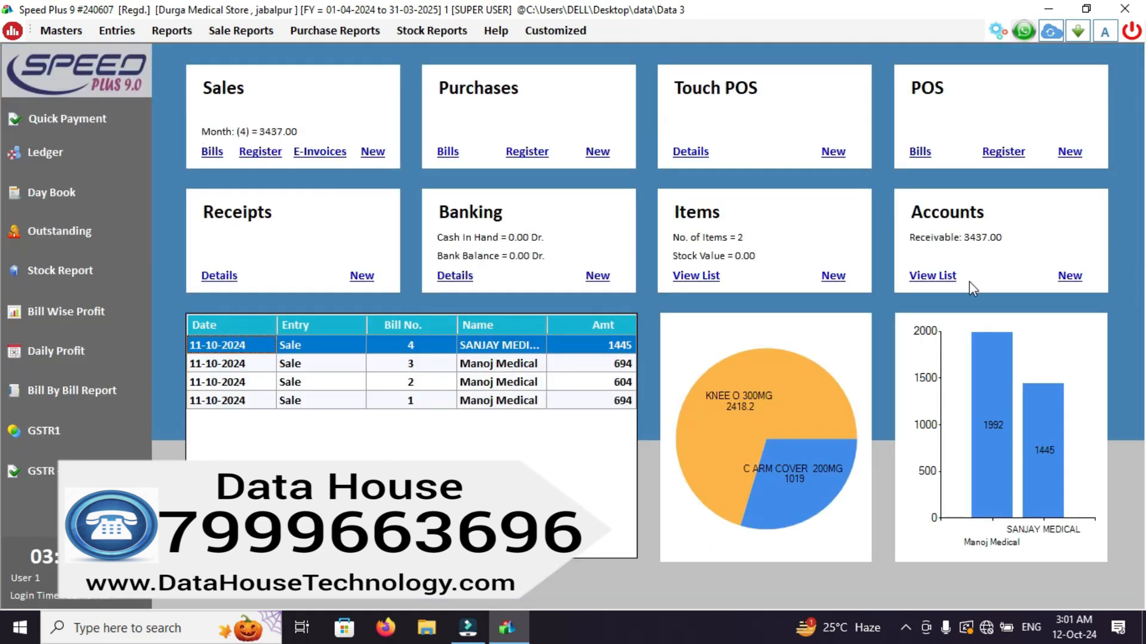
Search the address book for accounts whose name contains RA.
{"action": "left_click", "coordinate": [949, 278]}
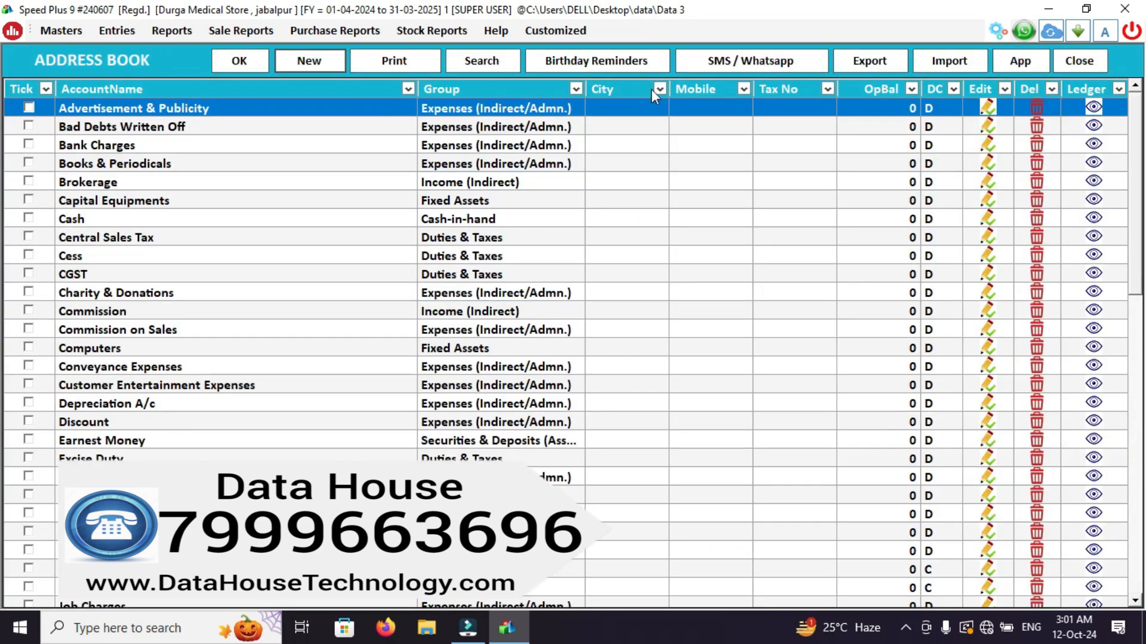
{"action": "left_click", "coordinate": [508, 59]}
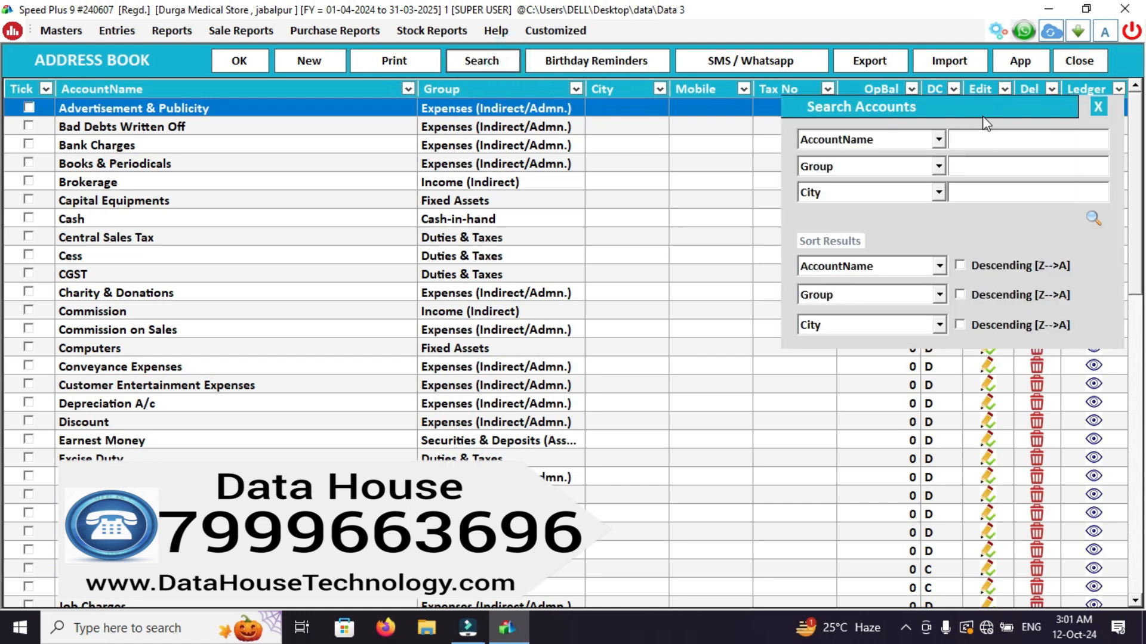
{"action": "left_click", "coordinate": [982, 139]}
{"action": "type", "text": "RAH"}
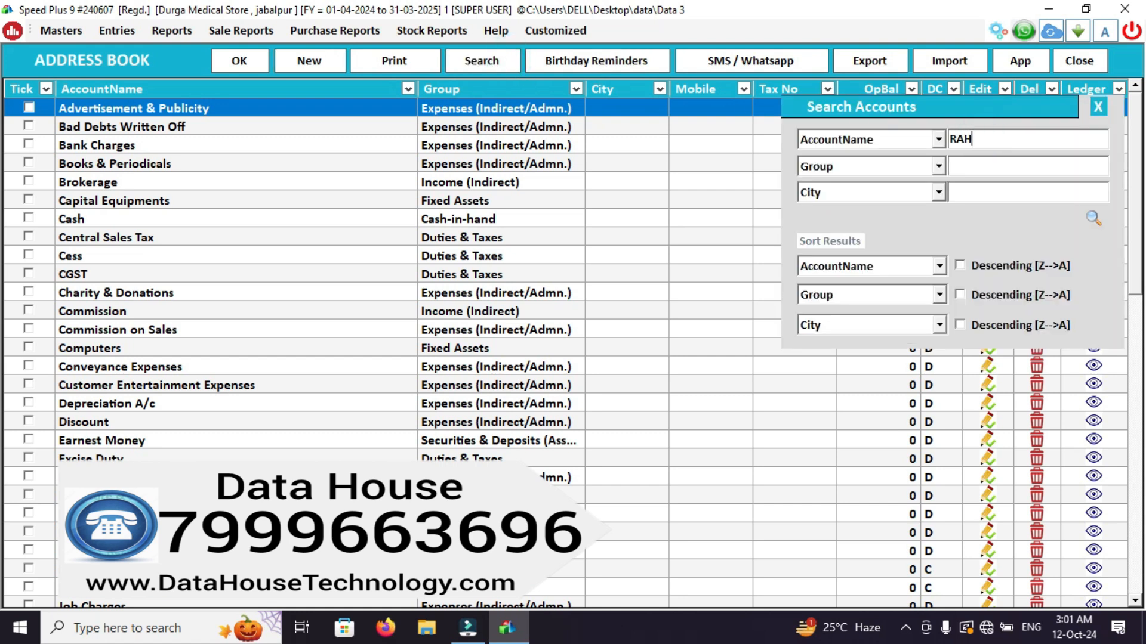
{"action": "left_click", "coordinate": [1094, 218]}
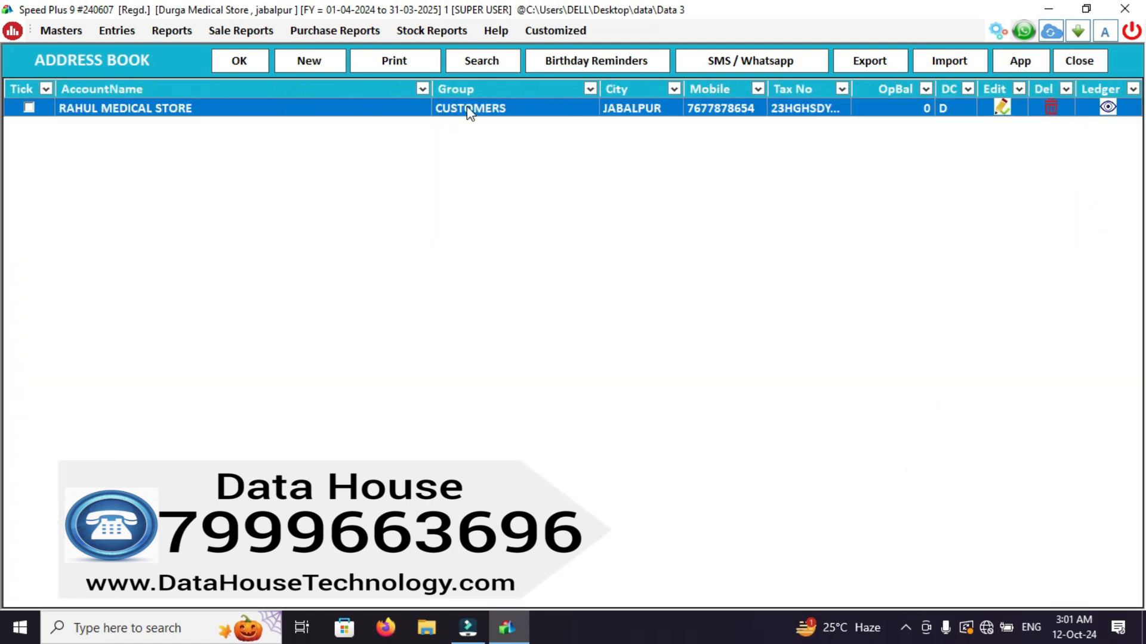
Open the RAHUL MEDICAL STORE account to view its opening balance, exit without saving, and return to the dashboard.
{"action": "left_click", "coordinate": [879, 121]}
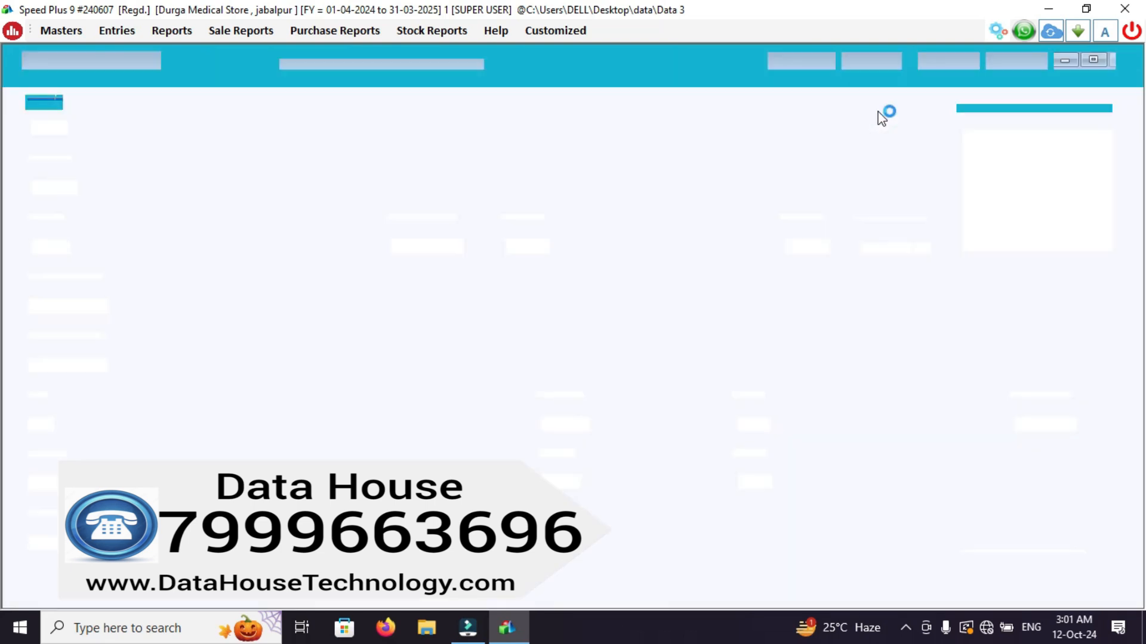
{"action": "left_click", "coordinate": [454, 244]}
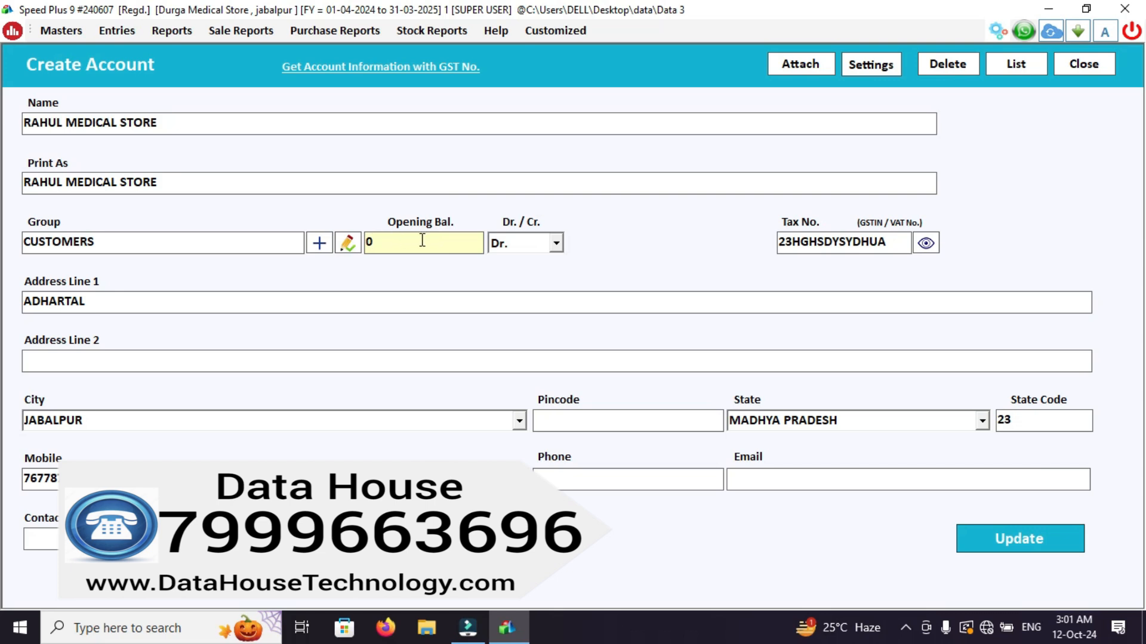
{"action": "key", "text": "Escape"}
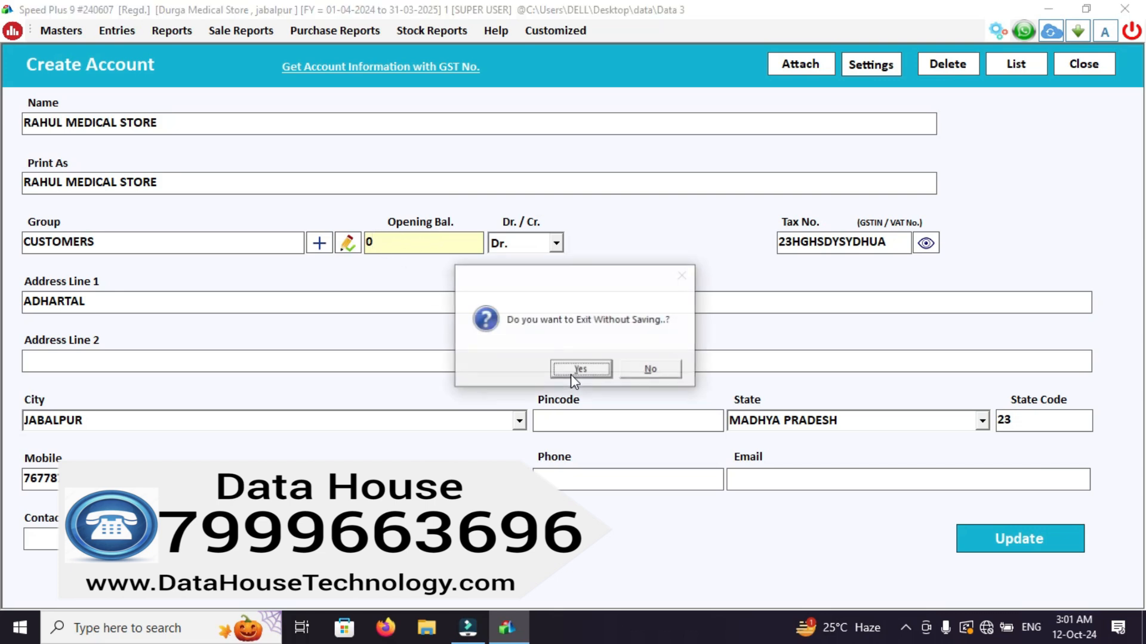
{"action": "left_click", "coordinate": [571, 374]}
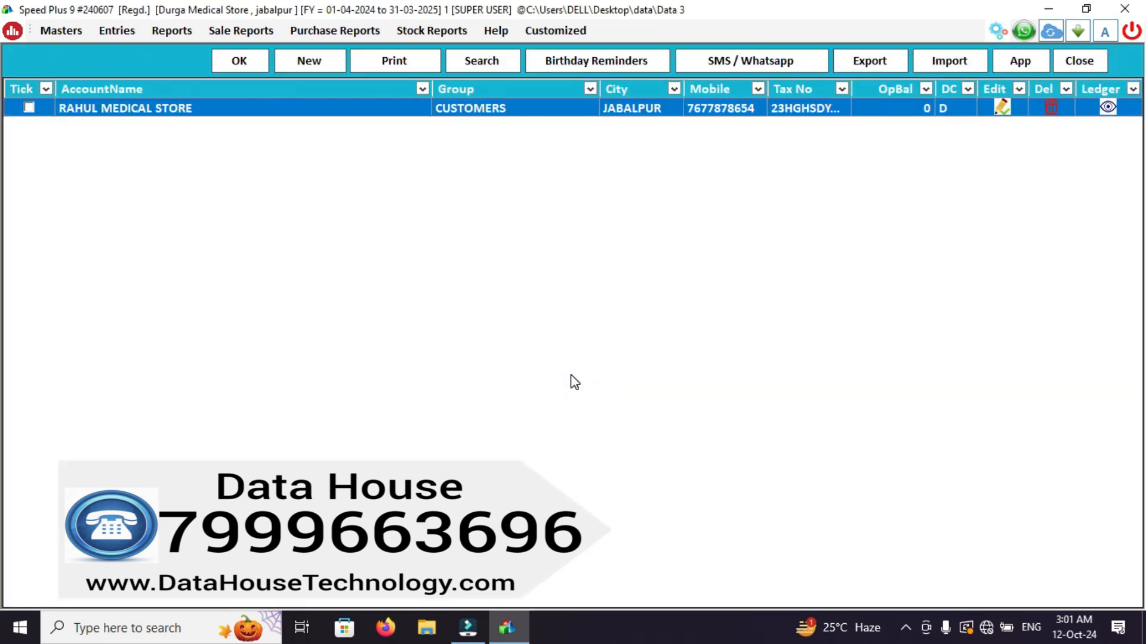
{"action": "key", "text": "Escape"}
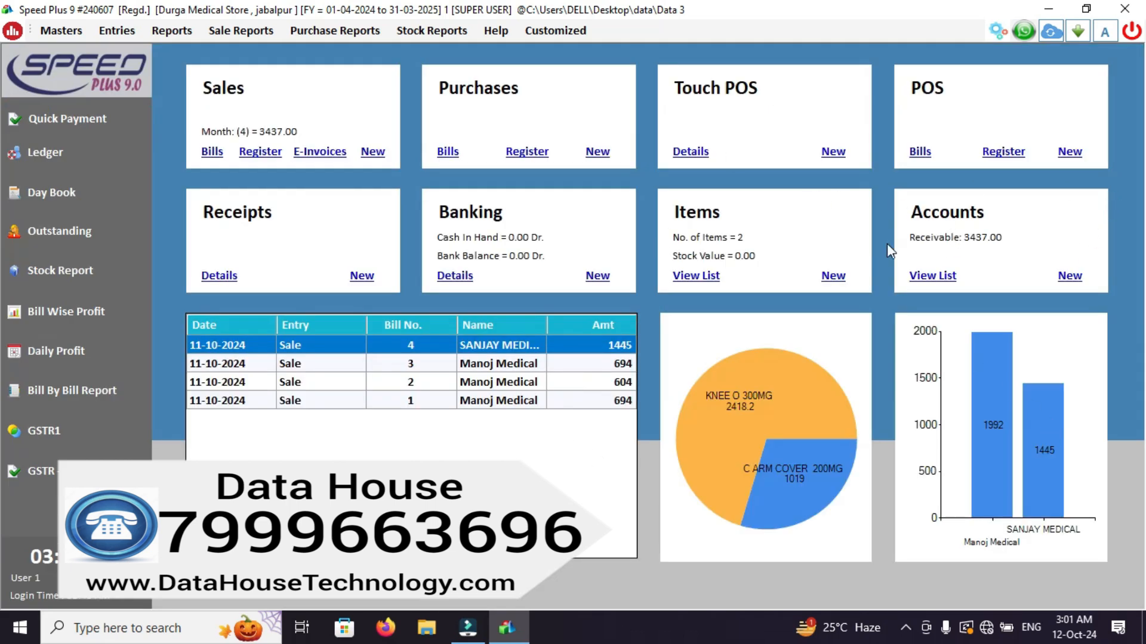
View the Excel import option for accounts and its file browser, cancel without choosing a file, and return to the dashboard.
{"action": "left_click", "coordinate": [930, 274]}
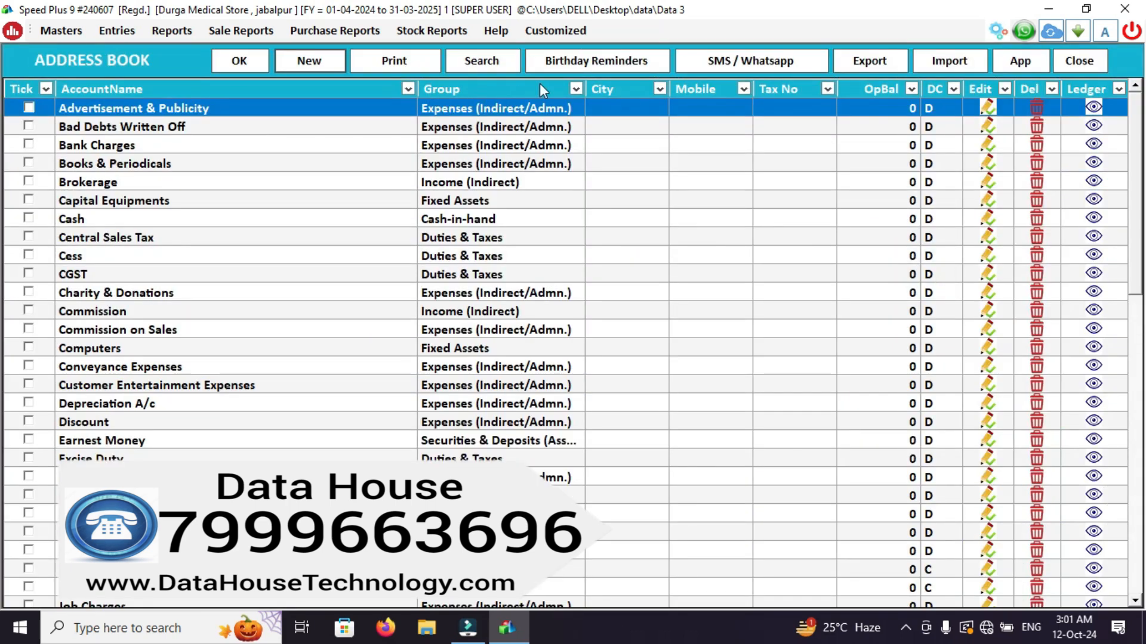
{"action": "left_click", "coordinate": [955, 62]}
{"action": "left_click", "coordinate": [568, 415]}
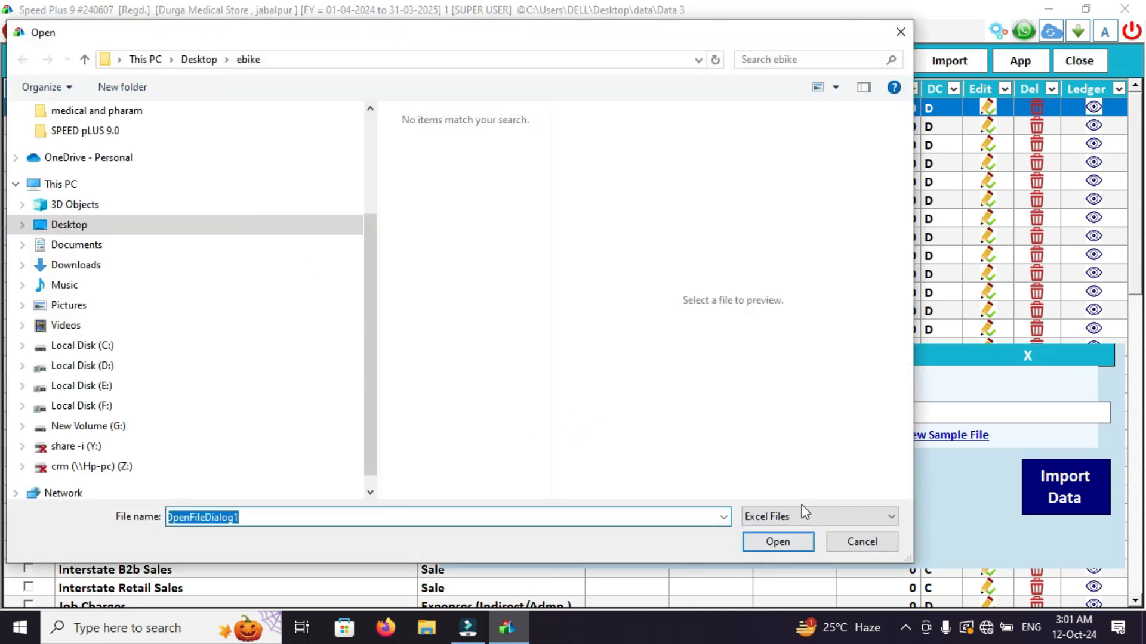
{"action": "left_click", "coordinate": [859, 543]}
{"action": "key", "text": "Escape"}
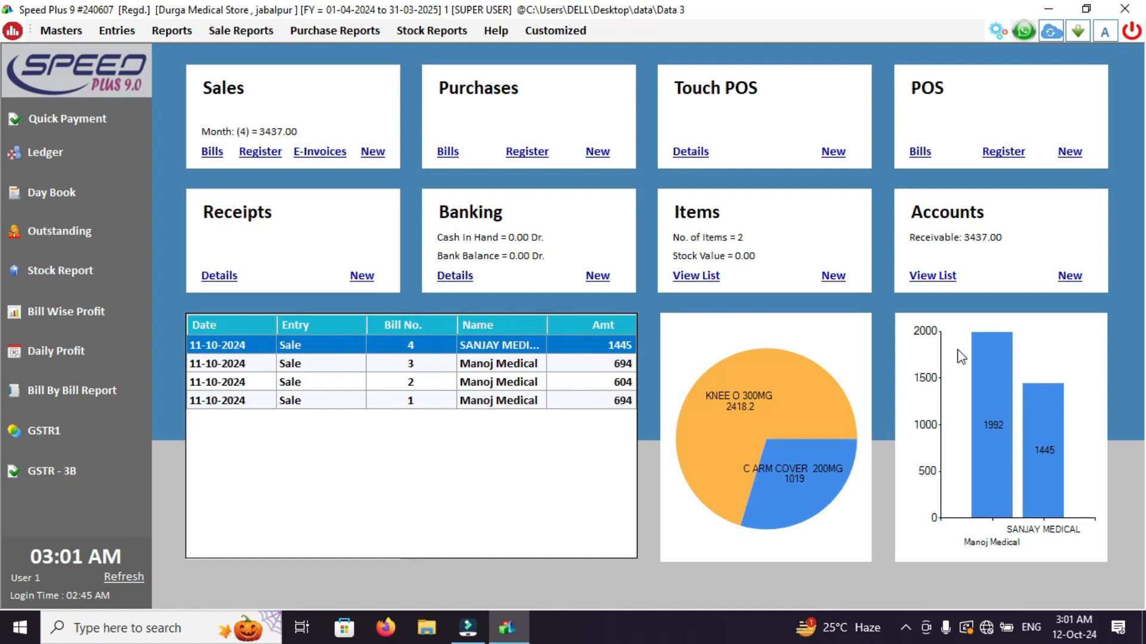
View the option for importing item masters from Excel in the list of items, then close it.
{"action": "left_click", "coordinate": [679, 277]}
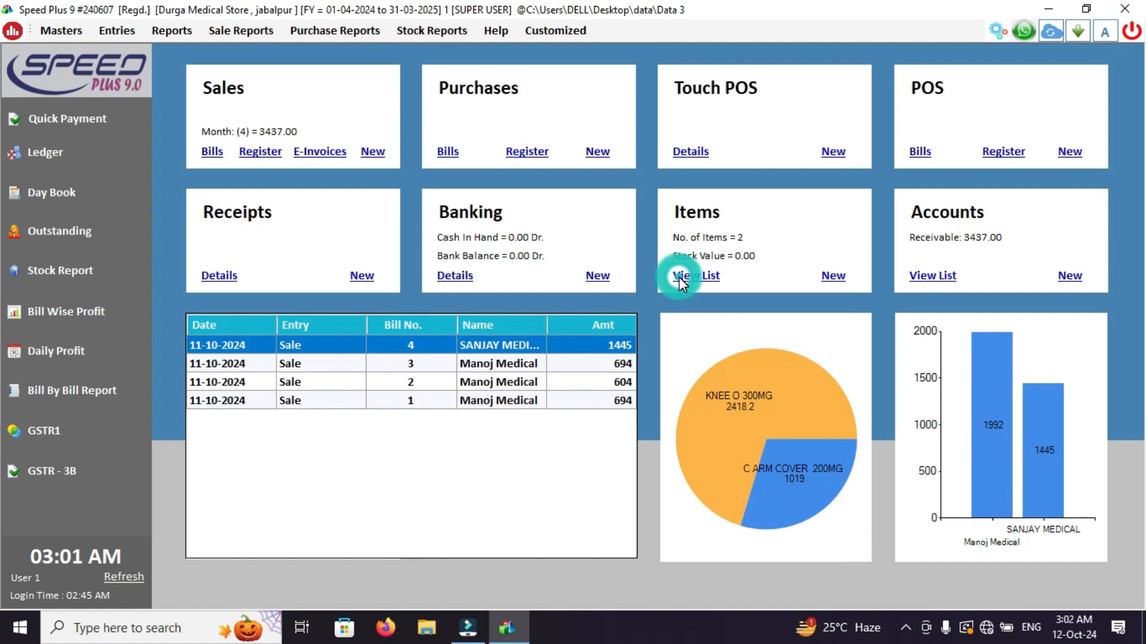
{"action": "left_click", "coordinate": [688, 68]}
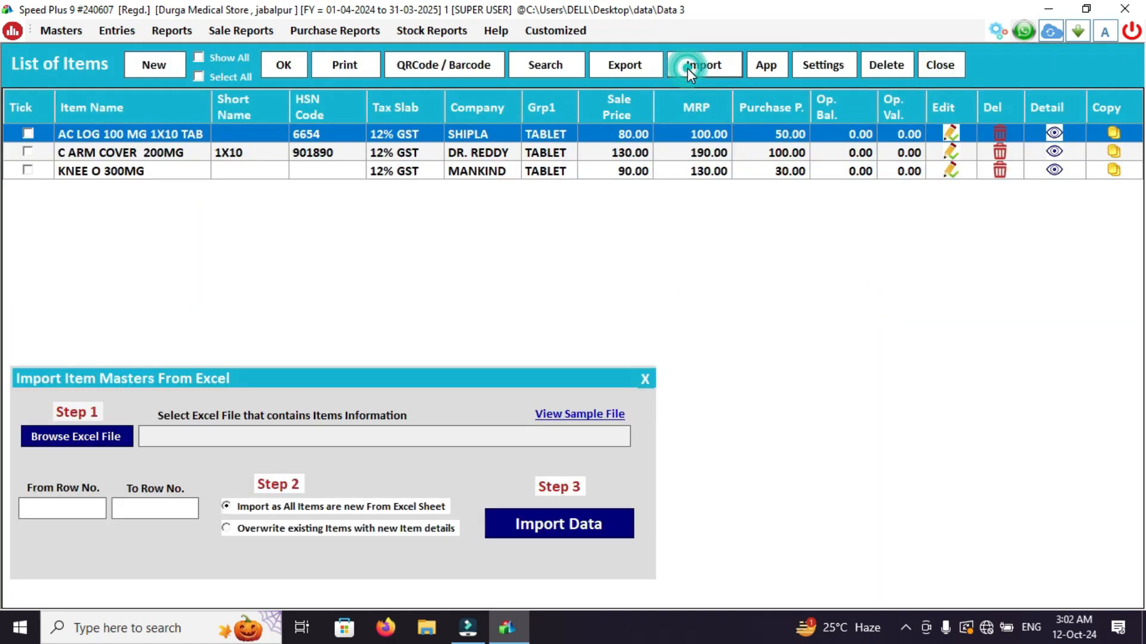
{"action": "key", "text": "Escape"}
{"action": "key", "text": "Escape"}
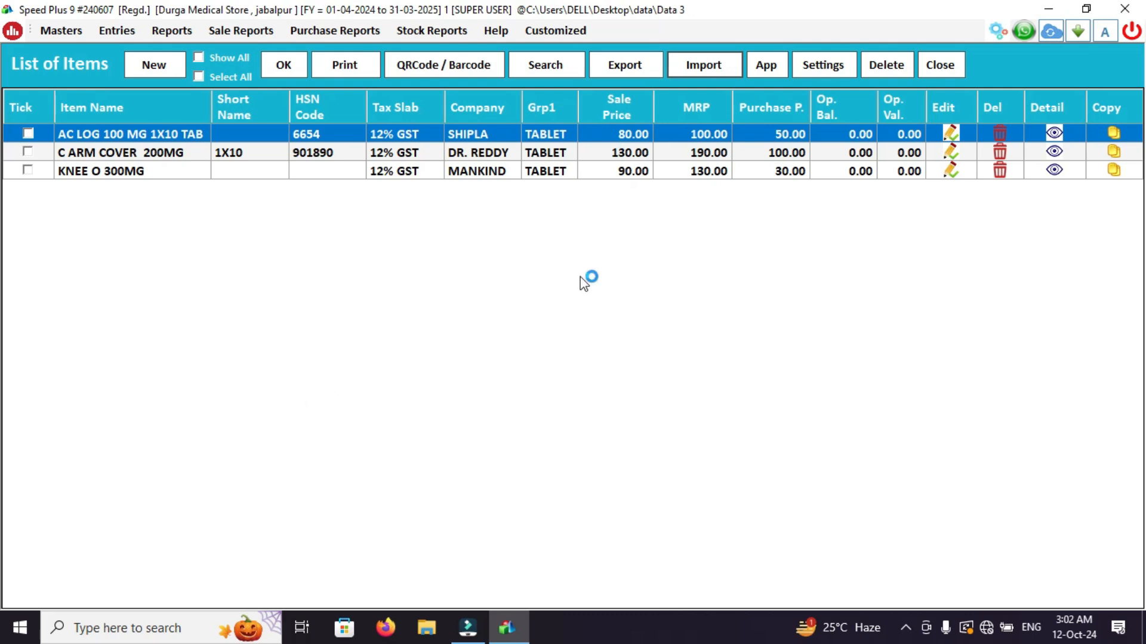